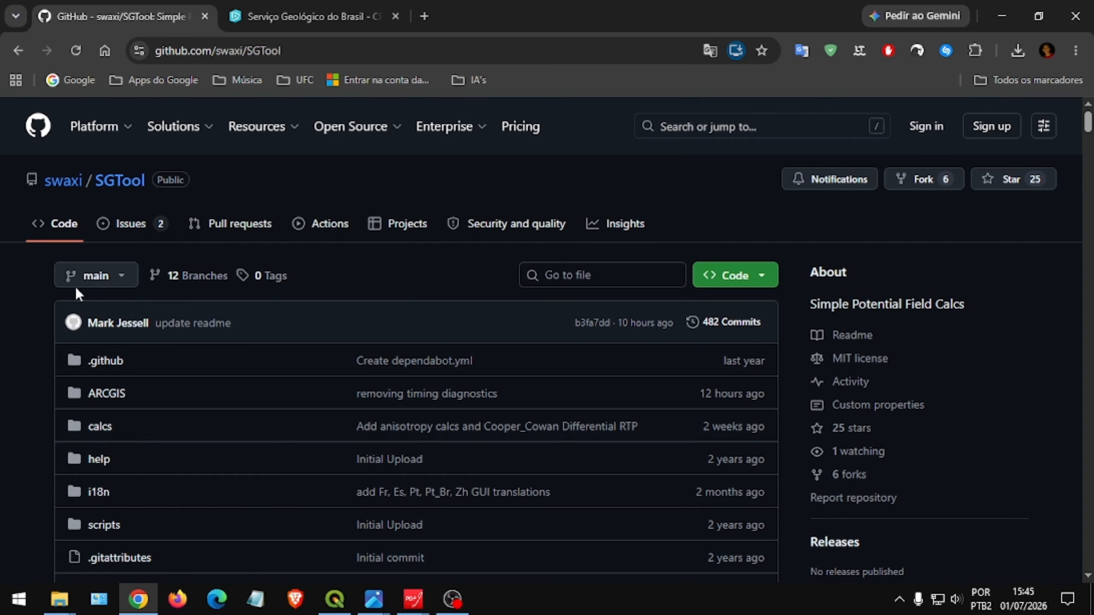
# Examine the SGTool repository's file list and its README on the Structural Geophysics Tool plugin.
pyautogui.scroll(-15, 30, 289)
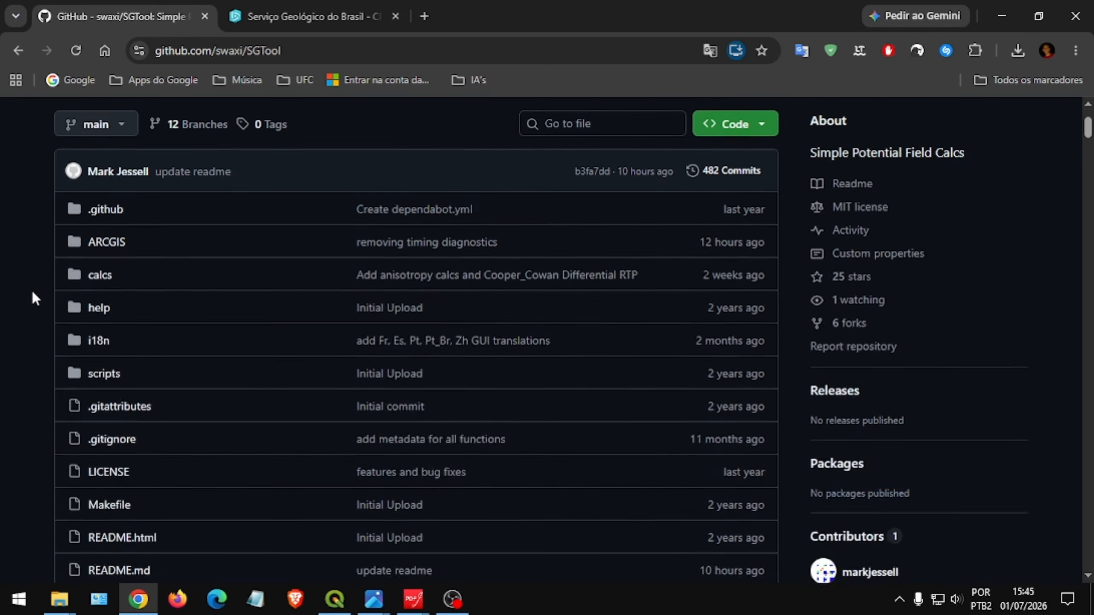
pyautogui.scroll(20, 31, 290)
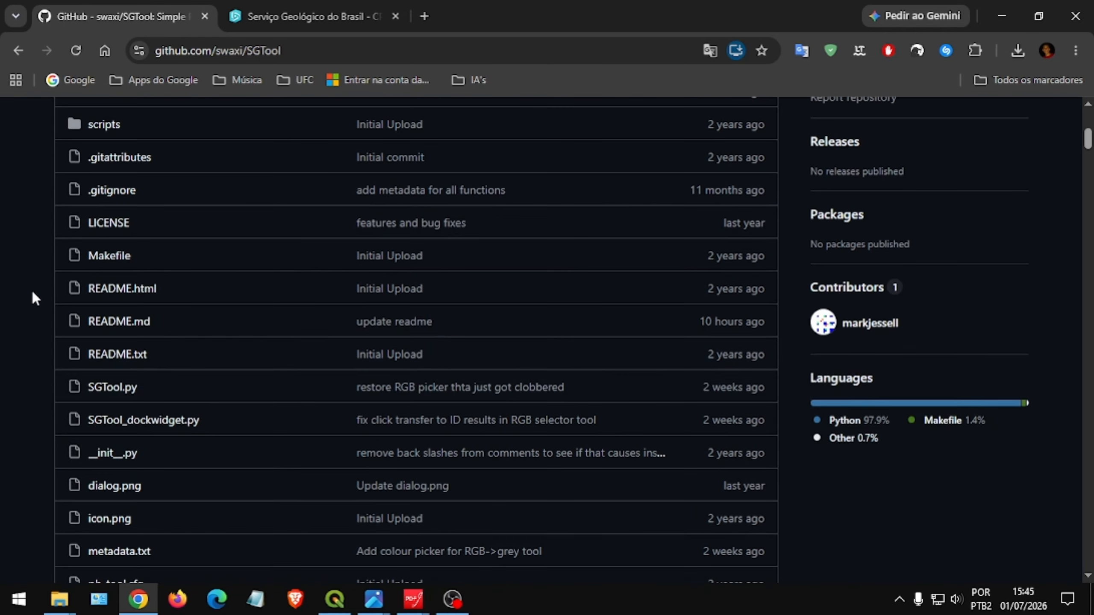
pyautogui.scroll(-5, 216, 93)
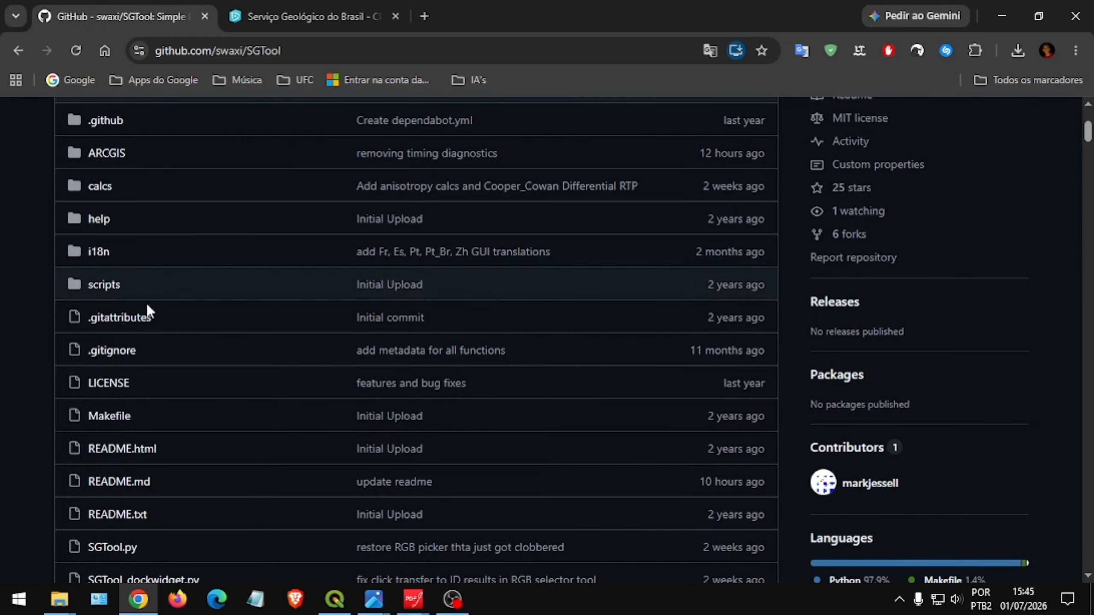
pyautogui.scroll(-5, 67, 318)
pyautogui.scroll(-13, 83, 281)
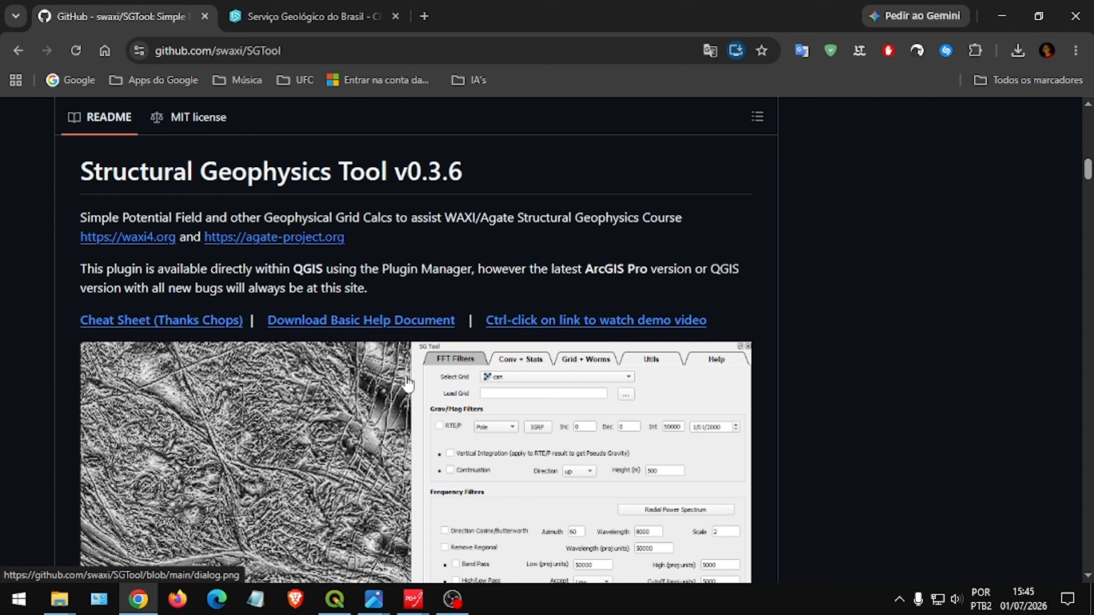
pyautogui.scroll(-2, 326, 345)
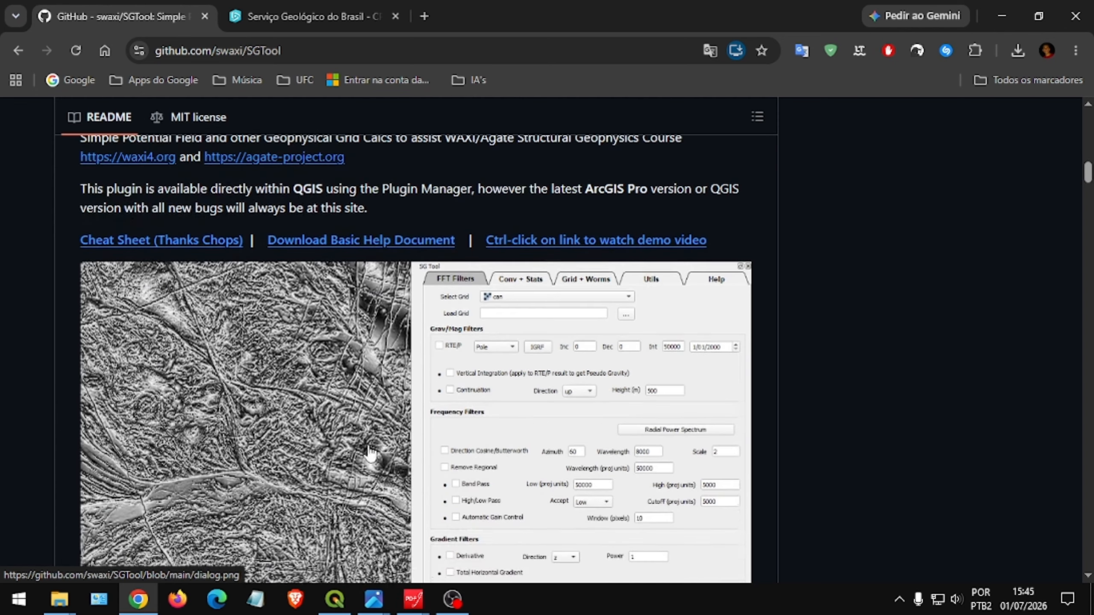
# Switch to the Structural Geophysics Tools manual in PDFgear and look through its contents, installation instructions and ArcGIS Pro function list.
pyautogui.moveTo(416, 604)
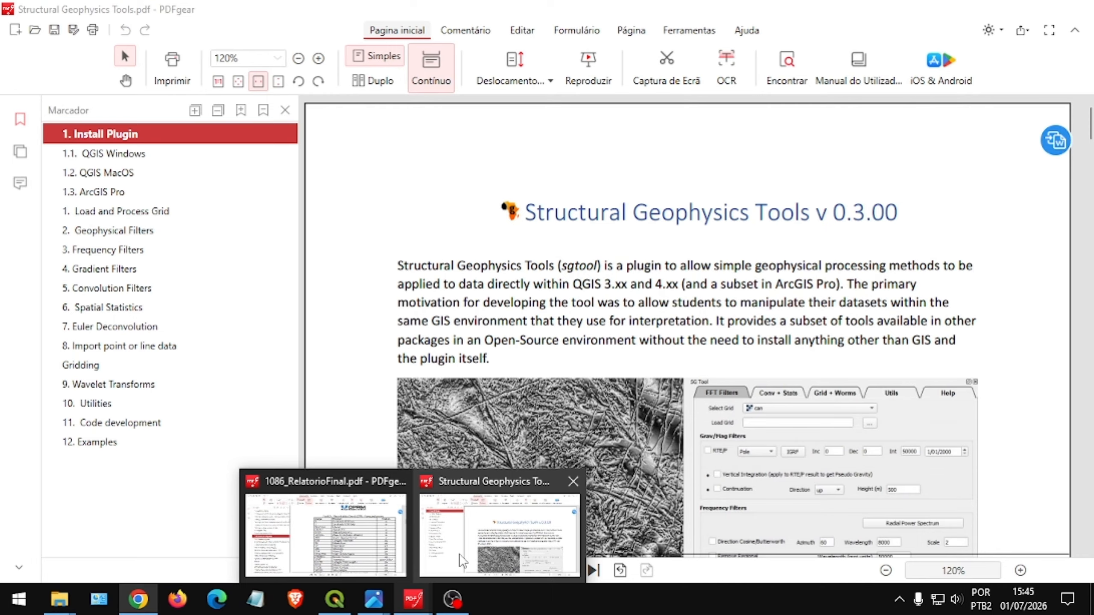
pyautogui.click(499, 534)
pyautogui.scroll(-3, 540, 332)
pyautogui.scroll(-18, 540, 332)
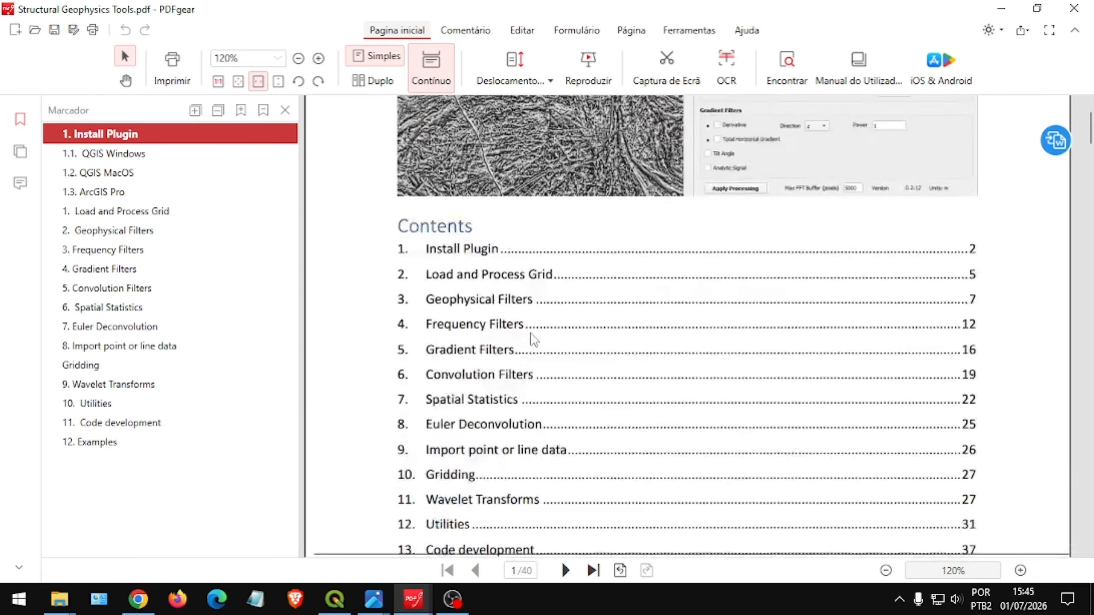
pyautogui.scroll(-20, 533, 341)
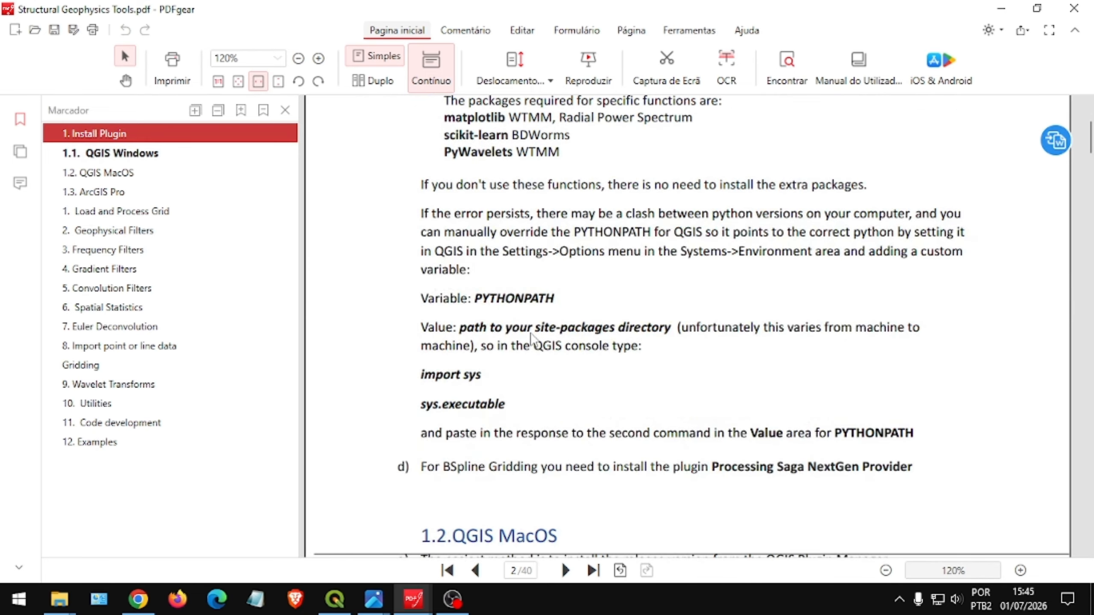
pyautogui.scroll(-4, 534, 340)
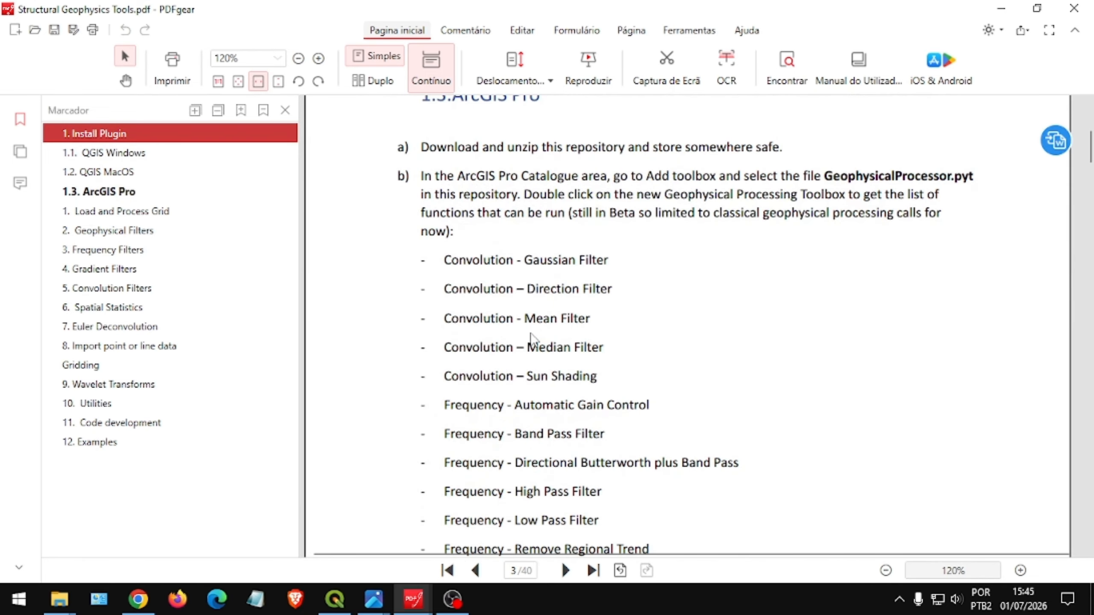
pyautogui.scroll(-10, 534, 340)
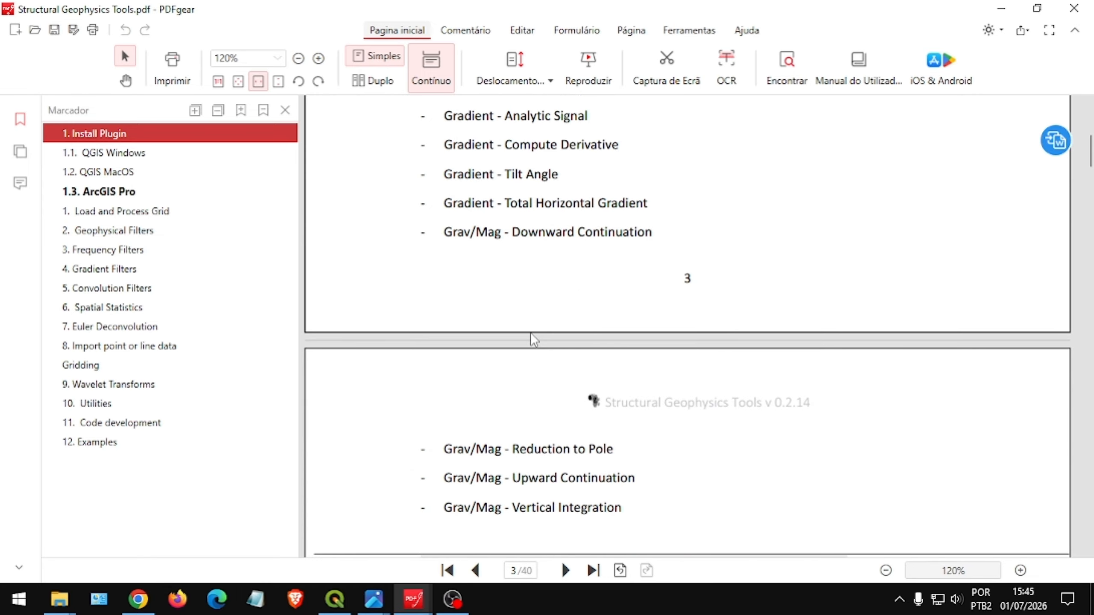
pyautogui.scroll(-3, 534, 340)
pyautogui.scroll(20, 530, 331)
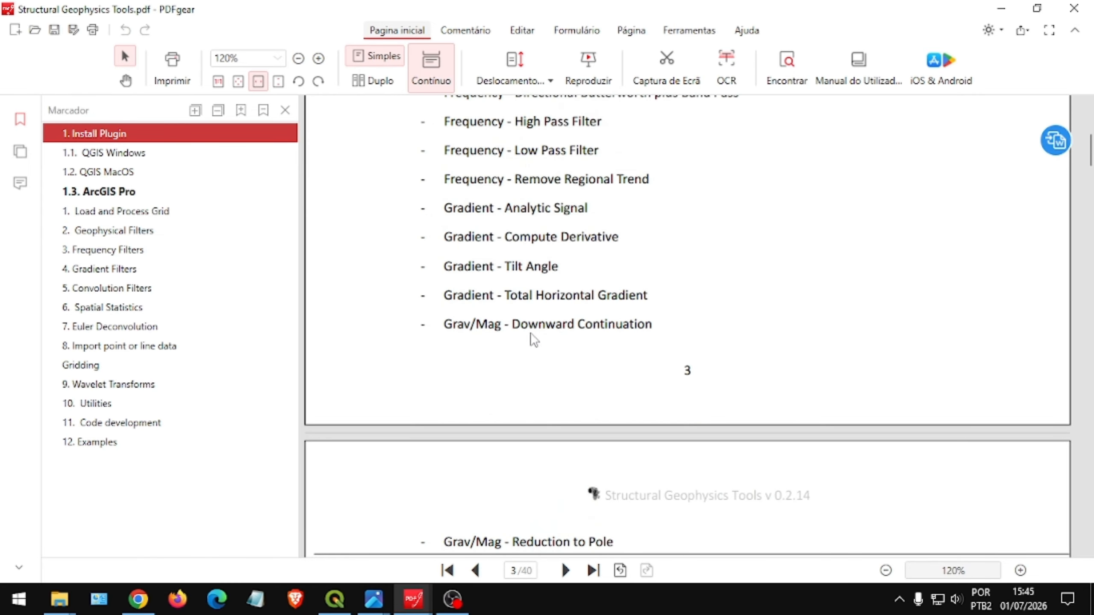
pyautogui.scroll(20, 534, 341)
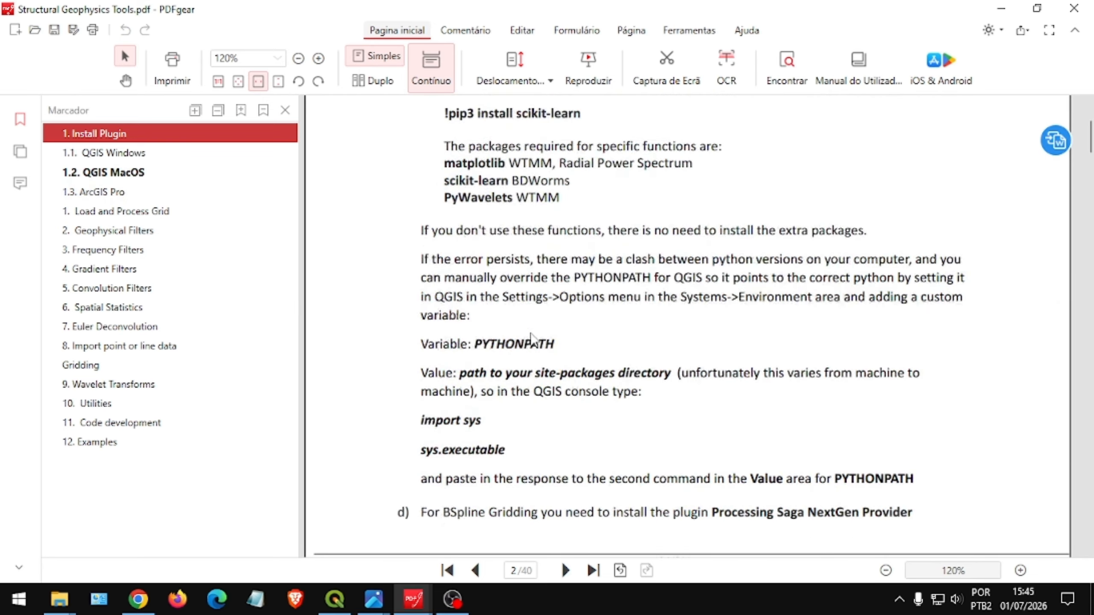
pyautogui.scroll(8, 534, 340)
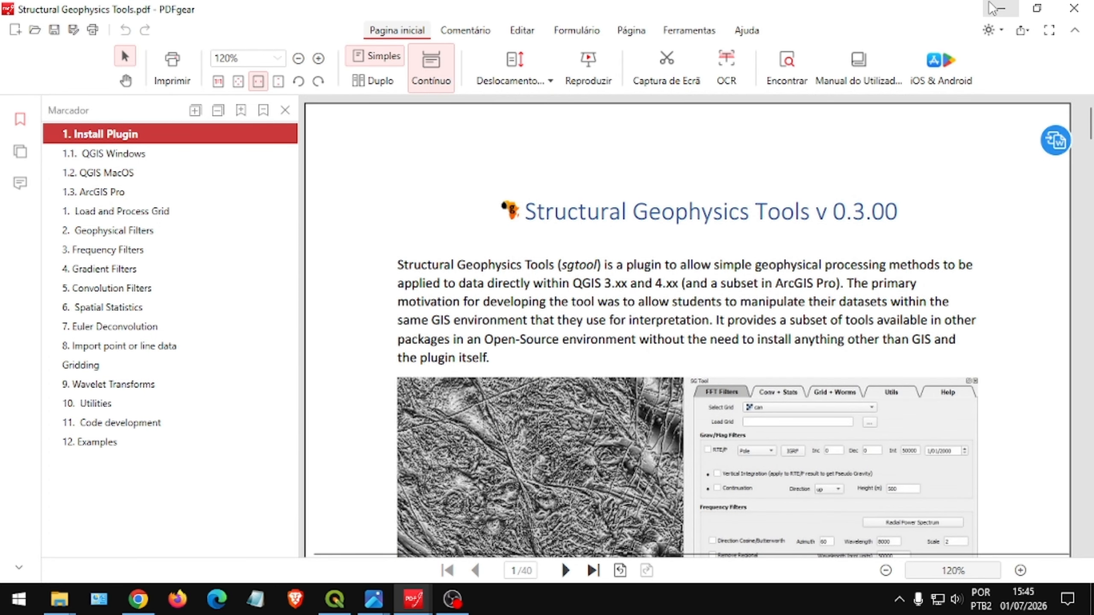
# Return to the SGTool repository on GitHub and try to download it as a ZIP archive.
pyautogui.click(1000, 8)
pyautogui.scroll(1, 495, 351)
pyautogui.scroll(15, 495, 351)
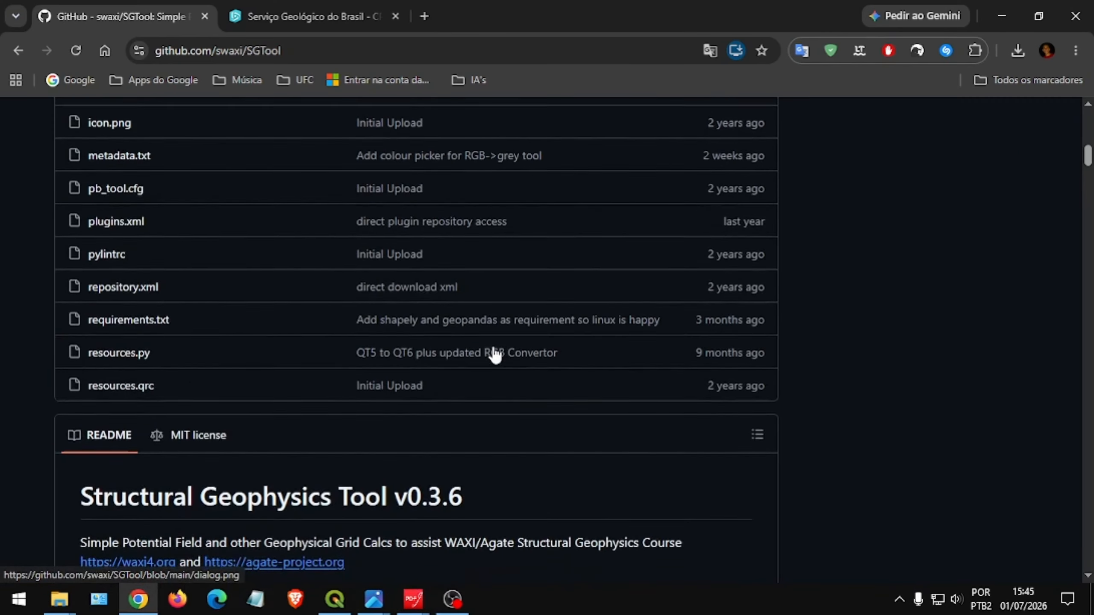
pyautogui.scroll(4, 495, 352)
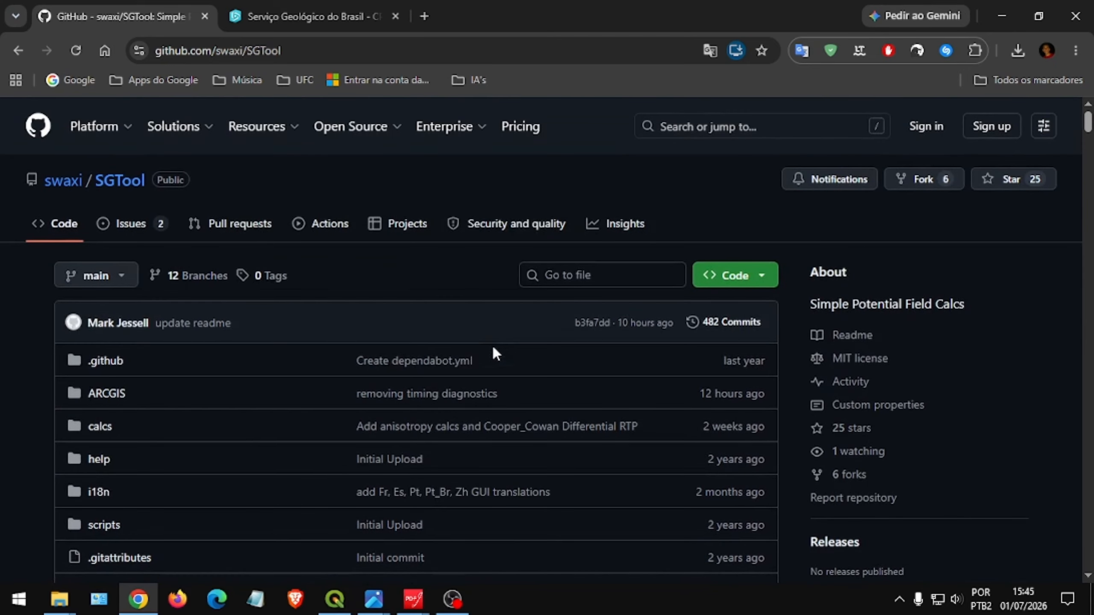
pyautogui.click(758, 275)
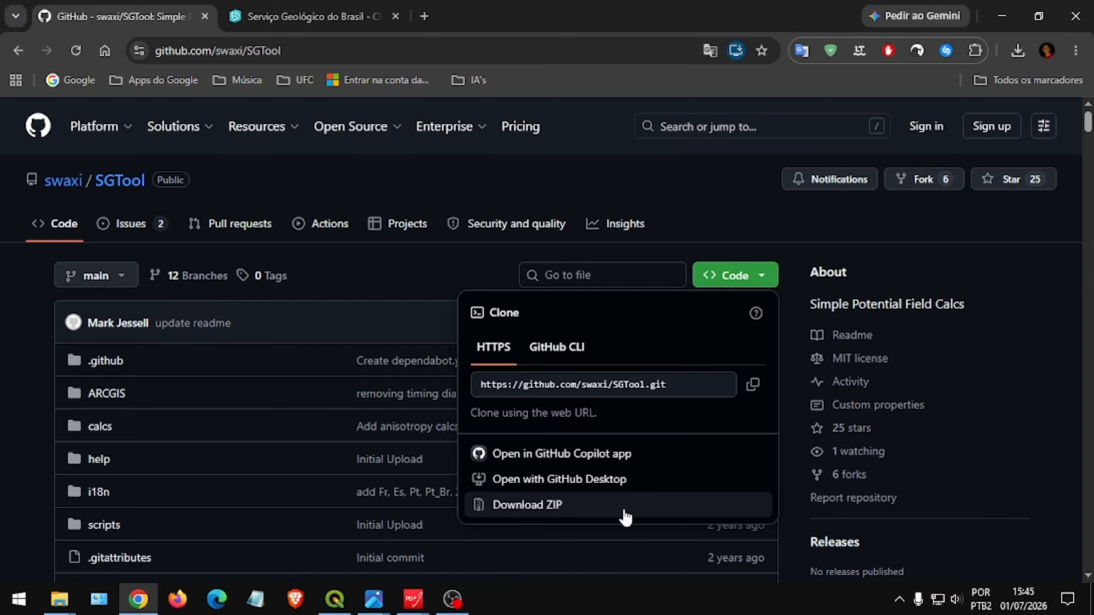
pyautogui.click(551, 512)
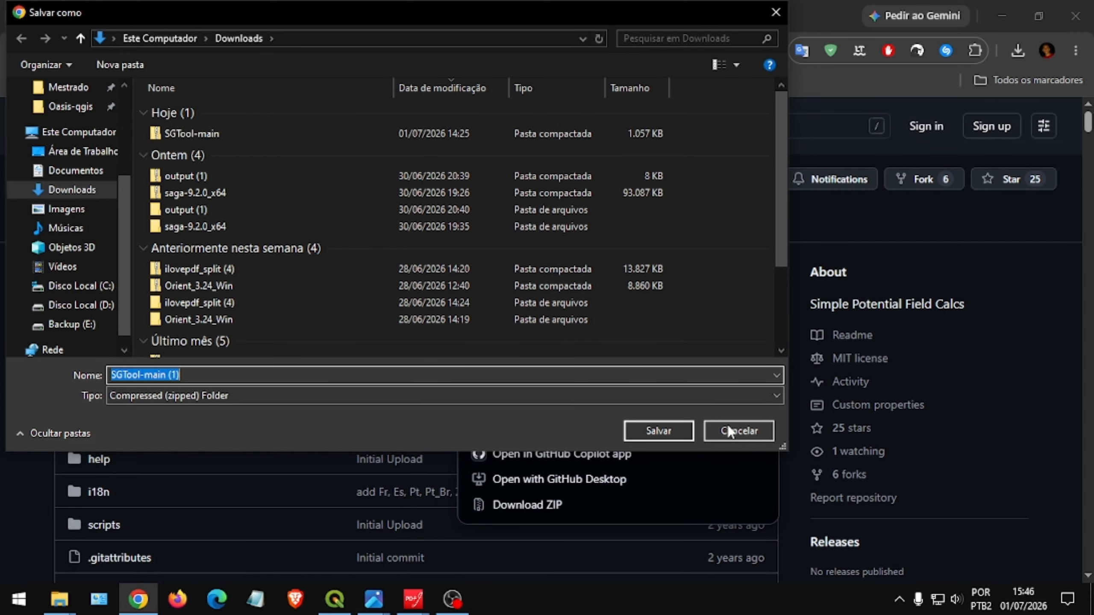
pyautogui.click(738, 429)
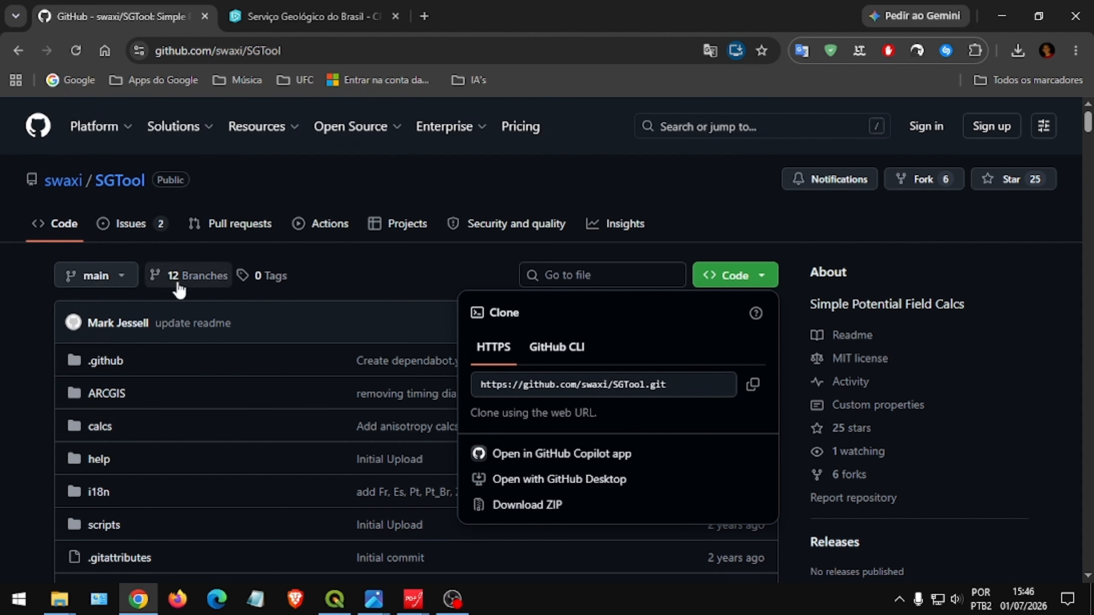
pyautogui.click(33, 340)
# Switch to QGIS and open the manager for installing plugins.
pyautogui.click(335, 599)
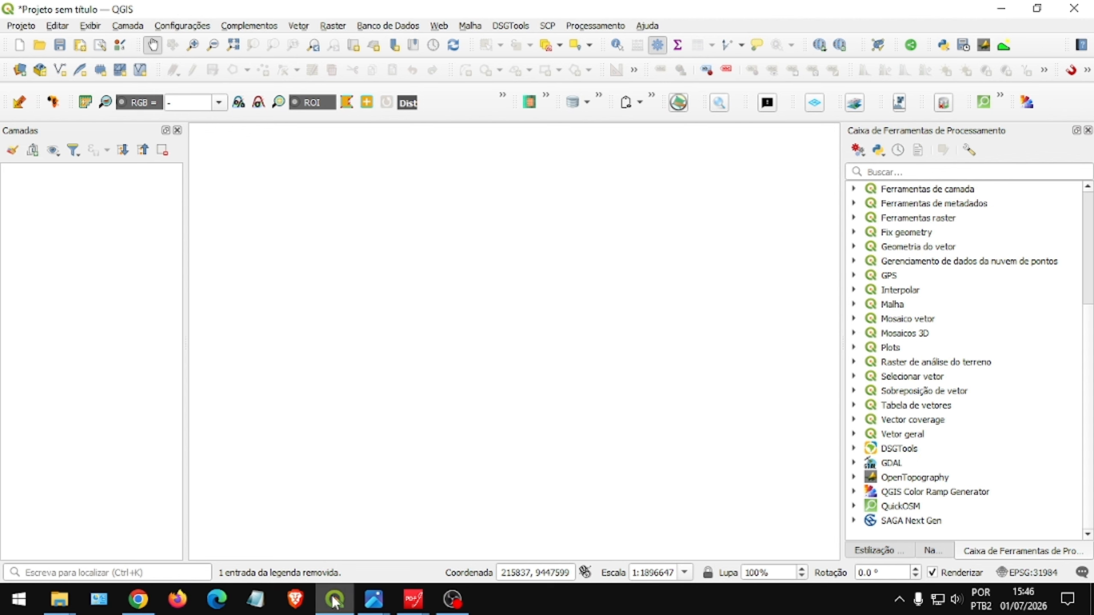
pyautogui.click(262, 26)
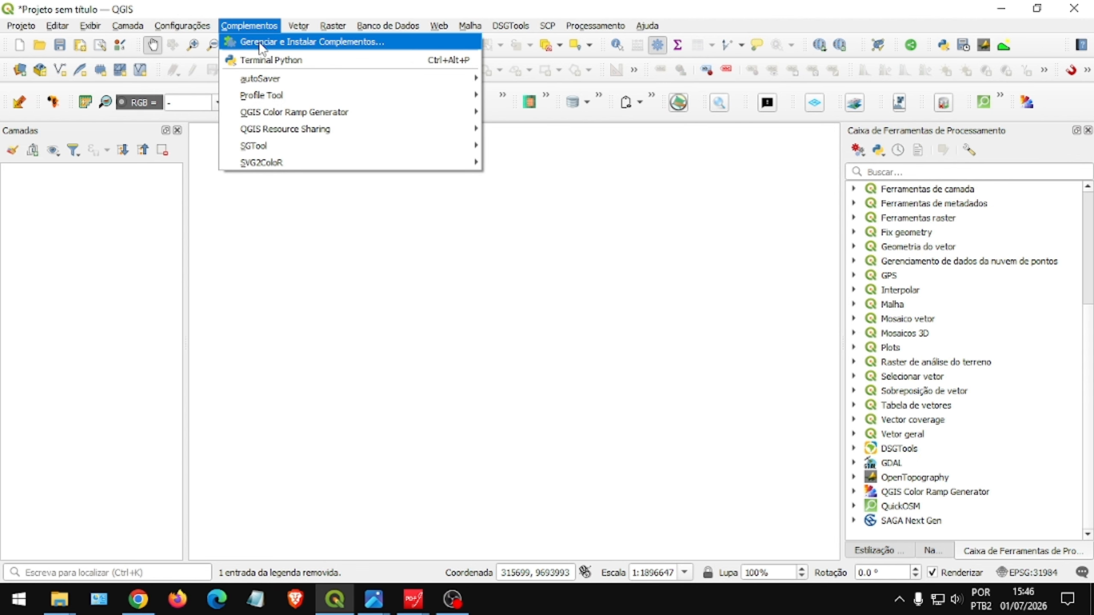
pyautogui.click(257, 45)
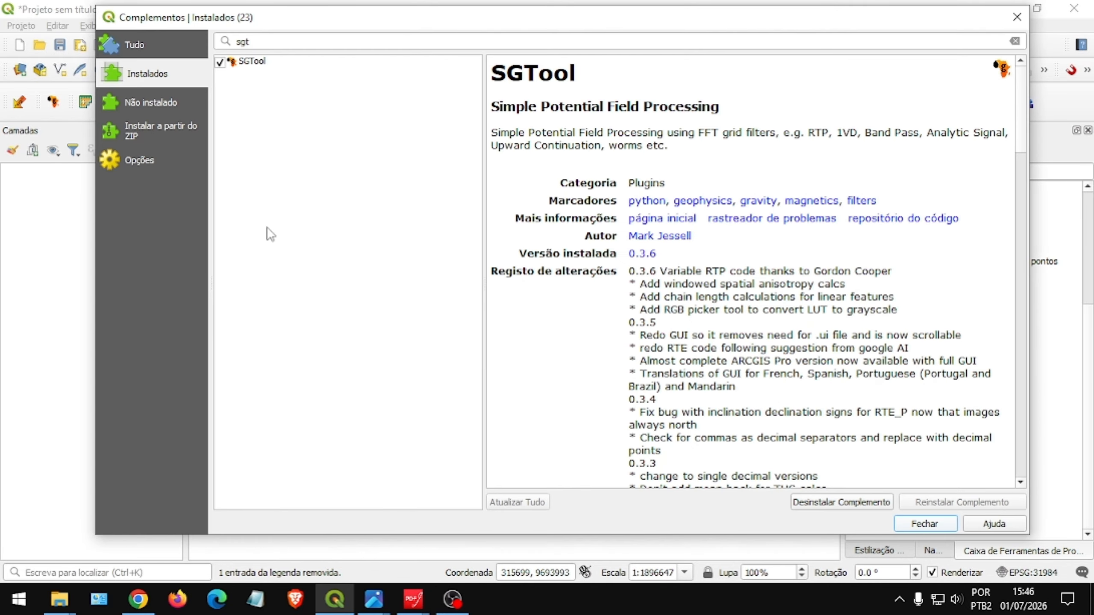
# Choose SGTool-main.zip from Downloads as the plugin archive to install, and close the plugin manager without installing it.
pyautogui.click(137, 135)
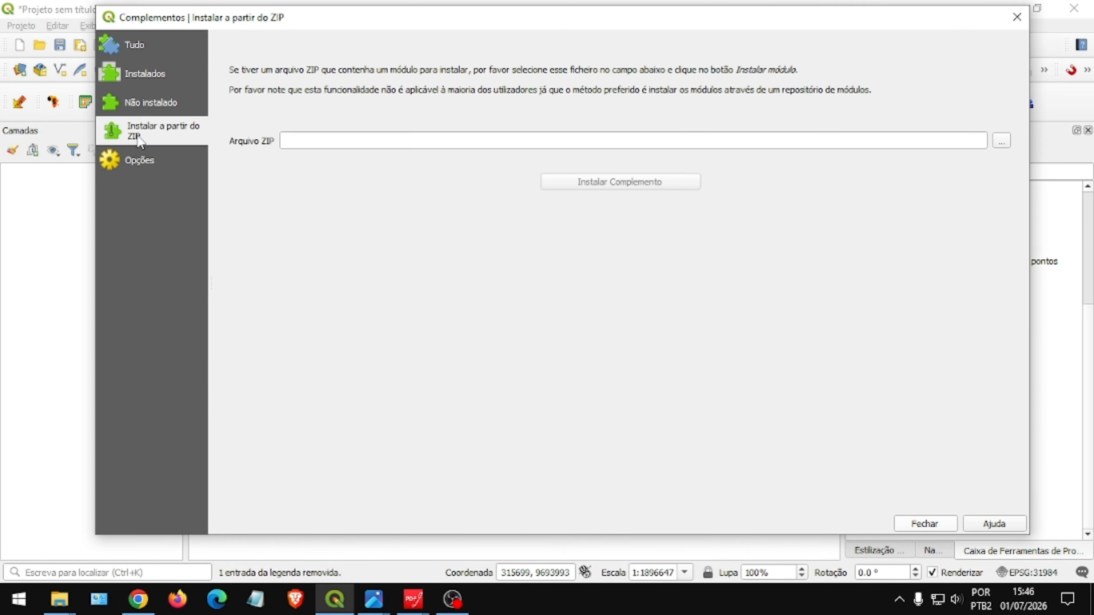
pyautogui.click(997, 142)
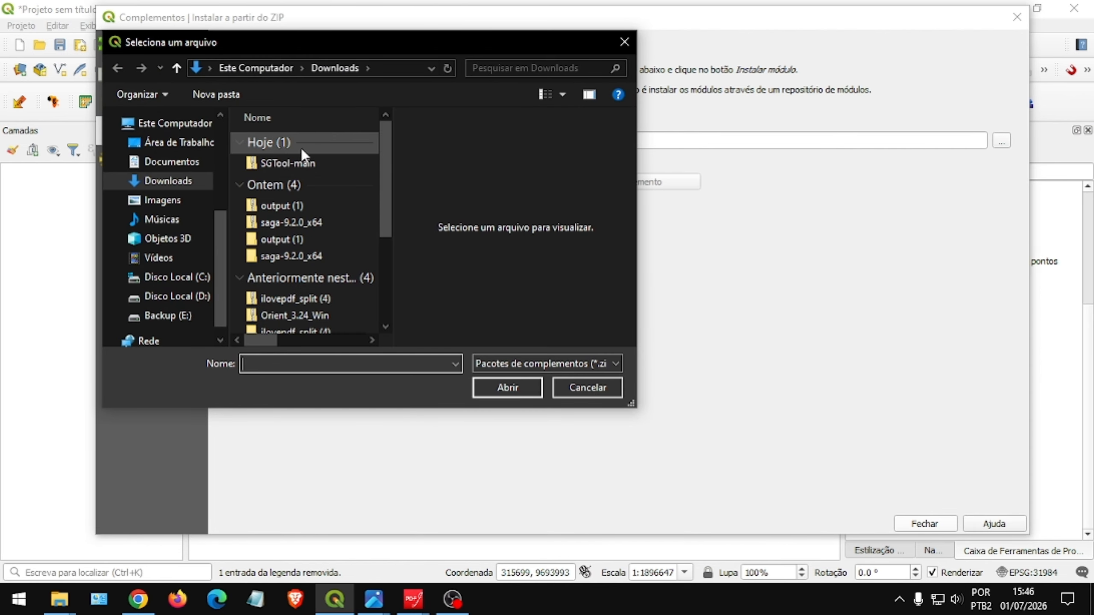
pyautogui.click(277, 164)
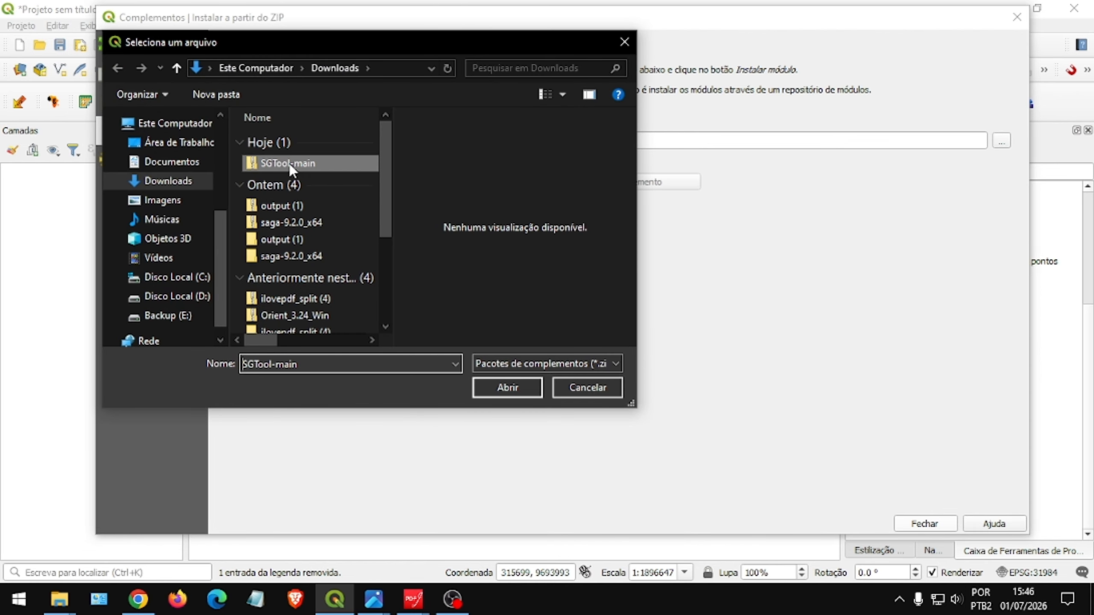
pyautogui.click(505, 387)
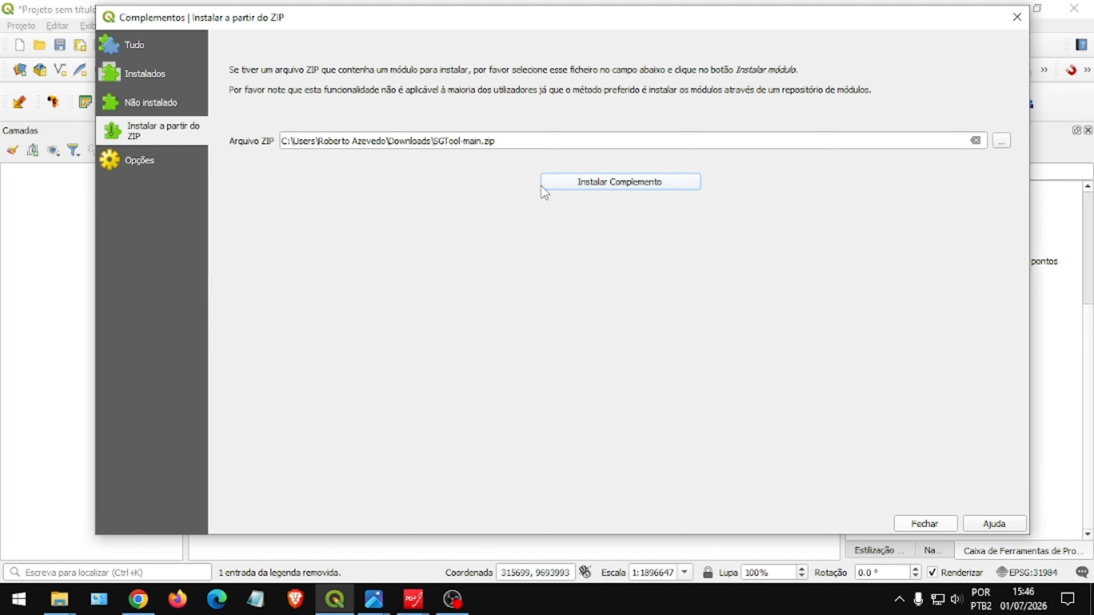
pyautogui.click(910, 525)
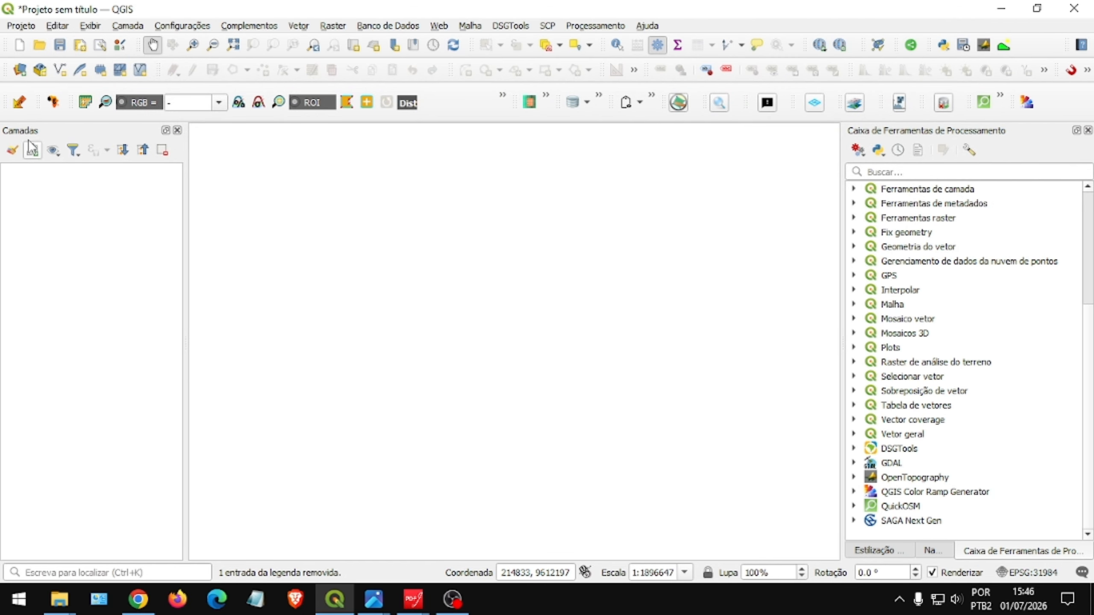
# Open the SGTool plugin and look over its FFT filters, convolution and statistics, grid and wavelets, and utilities sections.
pyautogui.click(52, 104)
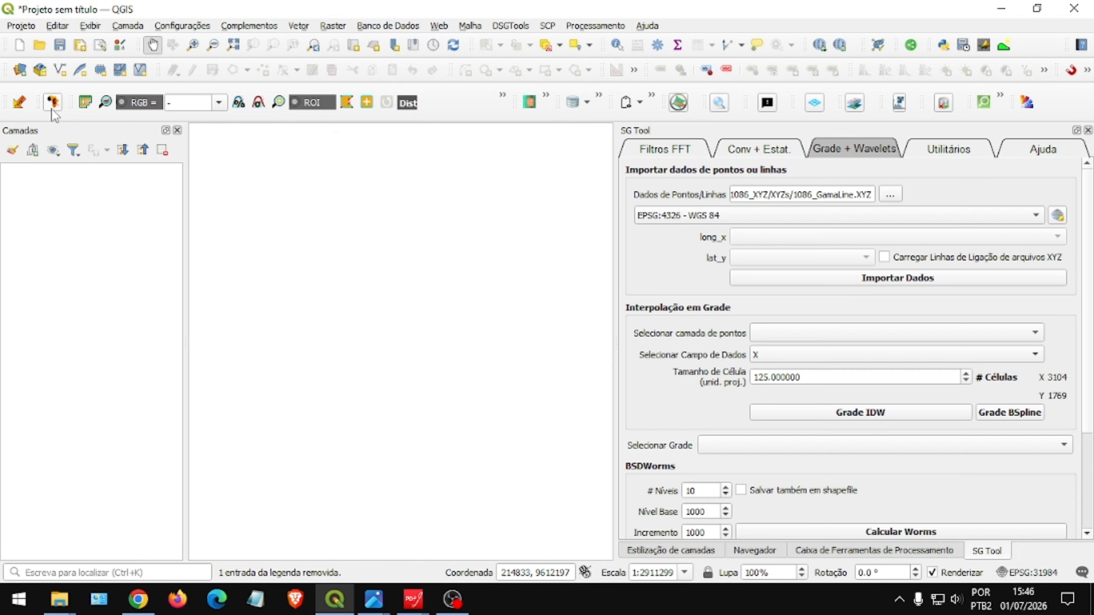
pyautogui.click(656, 152)
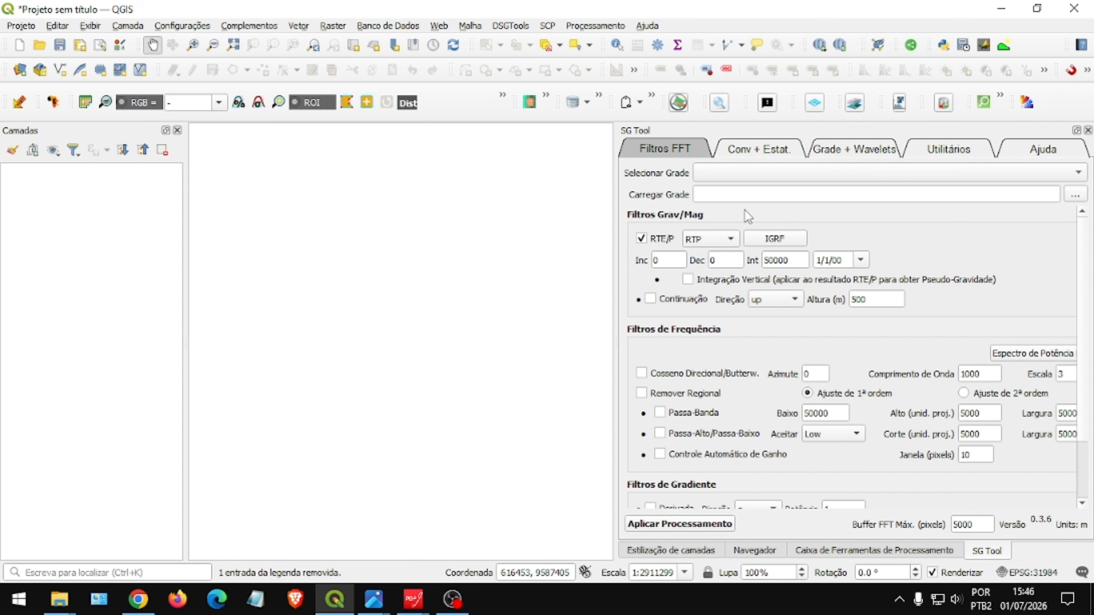
pyautogui.click(757, 150)
pyautogui.click(839, 148)
pyautogui.click(942, 150)
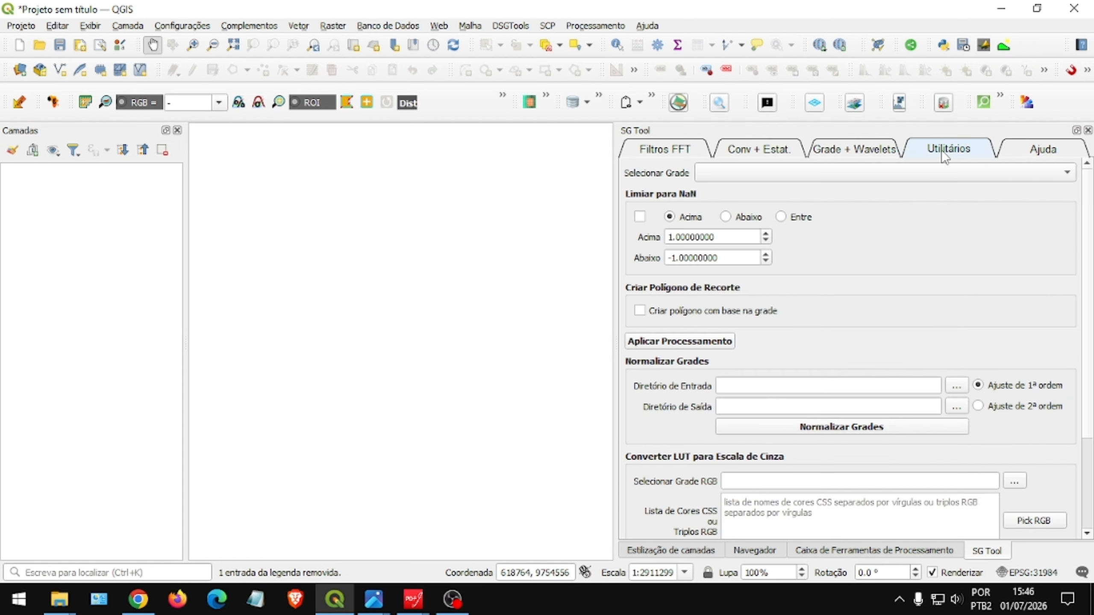
# Review each SGTool section again, including the help page with its repository and documentation links, and return to the FFT filters.
pyautogui.click(679, 150)
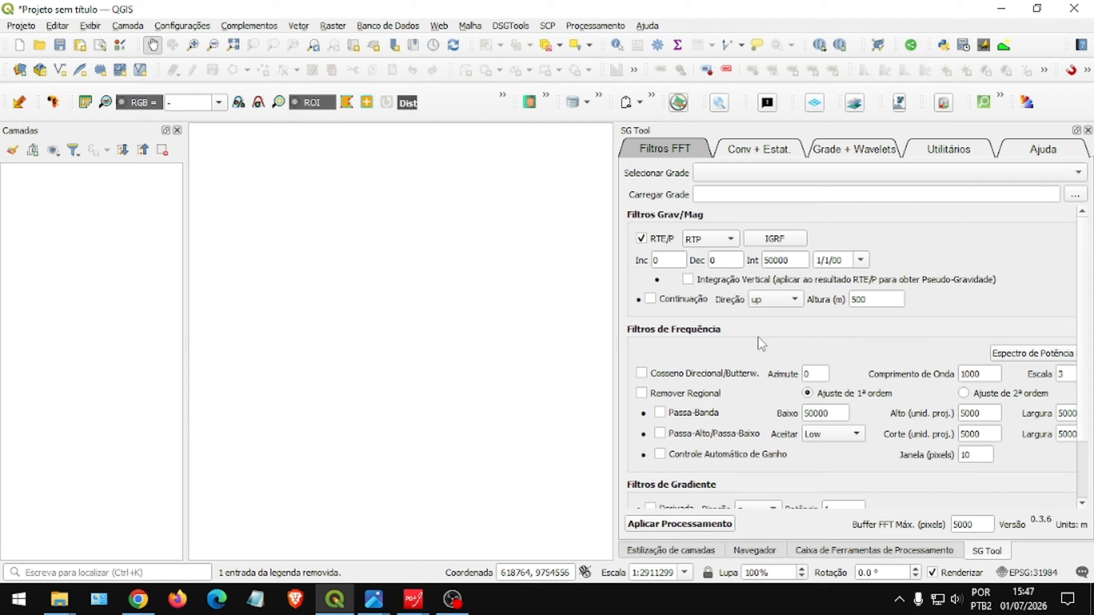
pyautogui.click(760, 154)
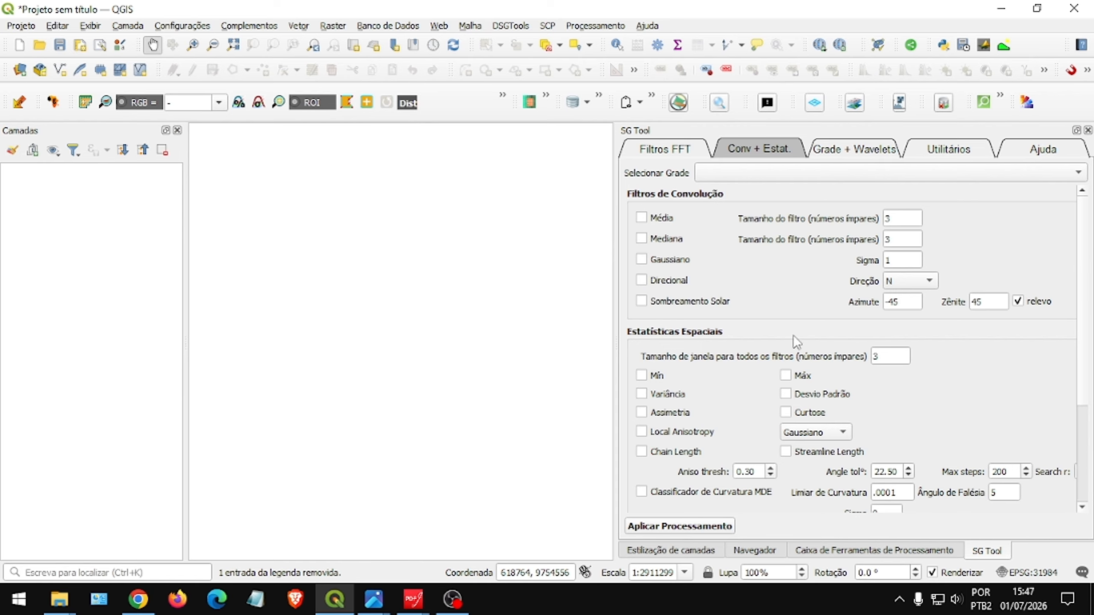
pyautogui.click(836, 151)
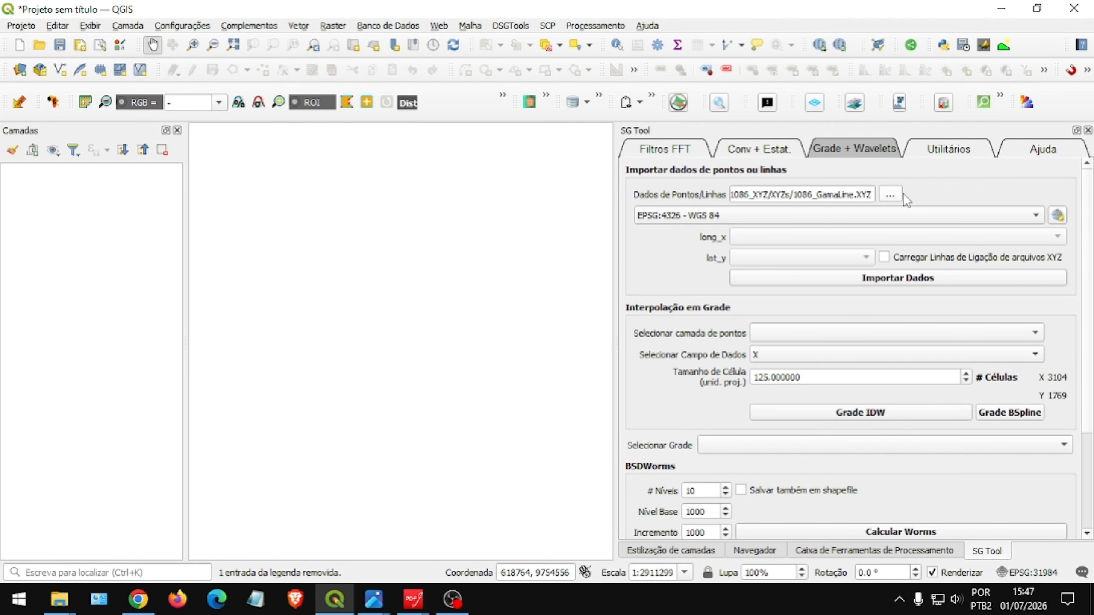
pyautogui.click(949, 149)
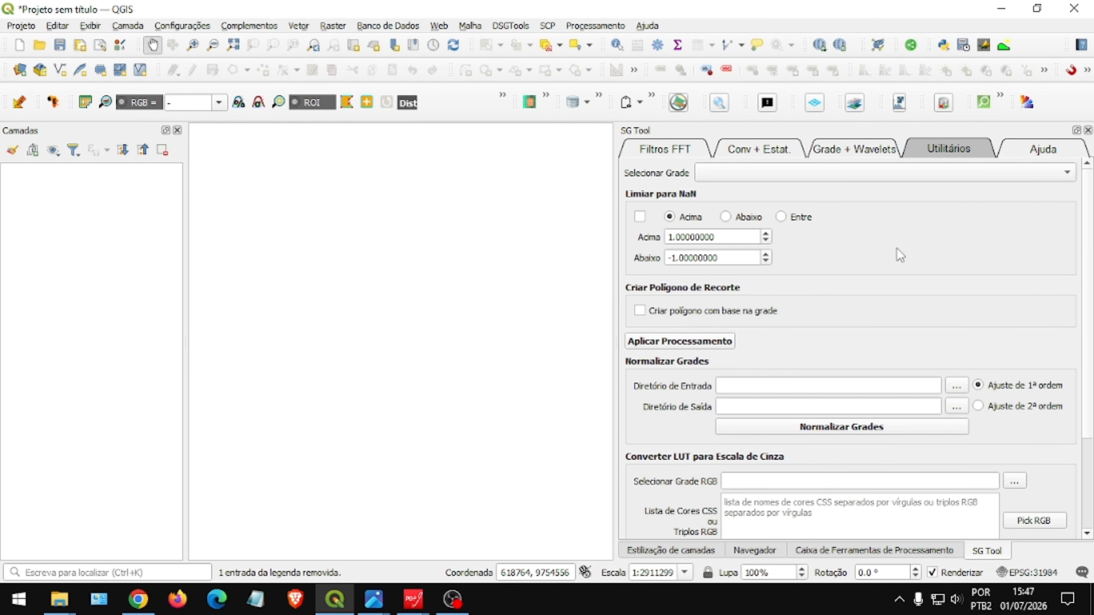
pyautogui.click(1032, 151)
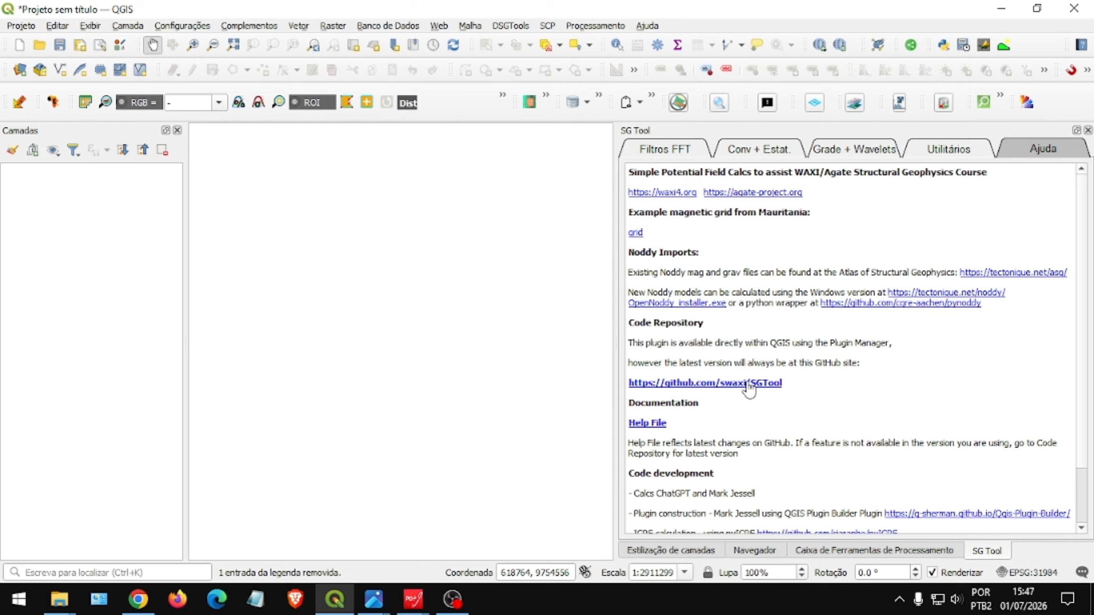
pyautogui.click(674, 152)
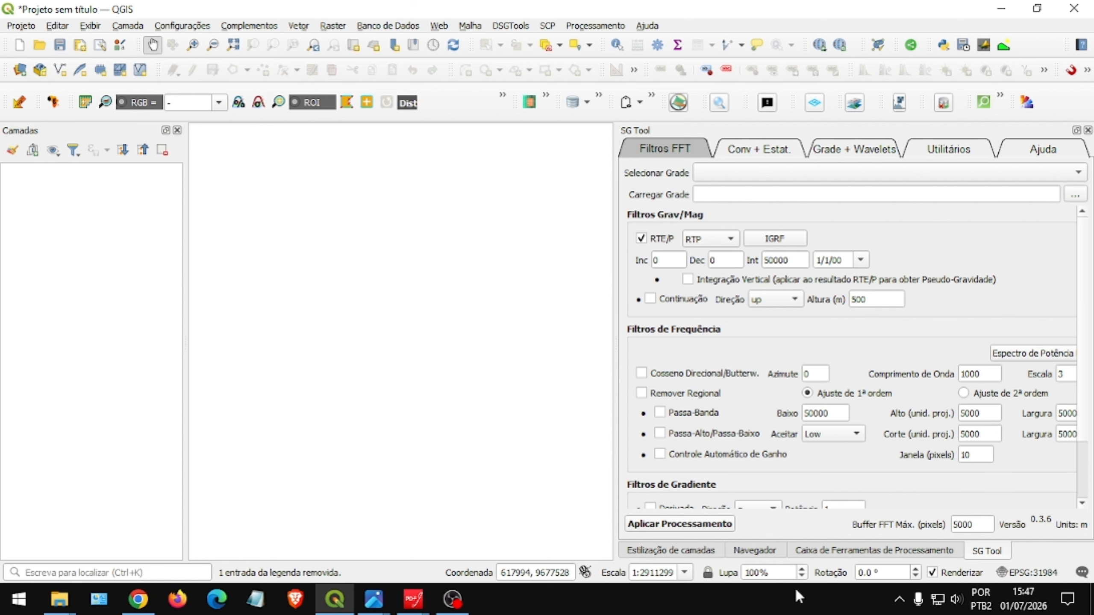
# Show the processing toolbox and review the general QGIS options, including the interface language, closing them without changes.
pyautogui.click(825, 550)
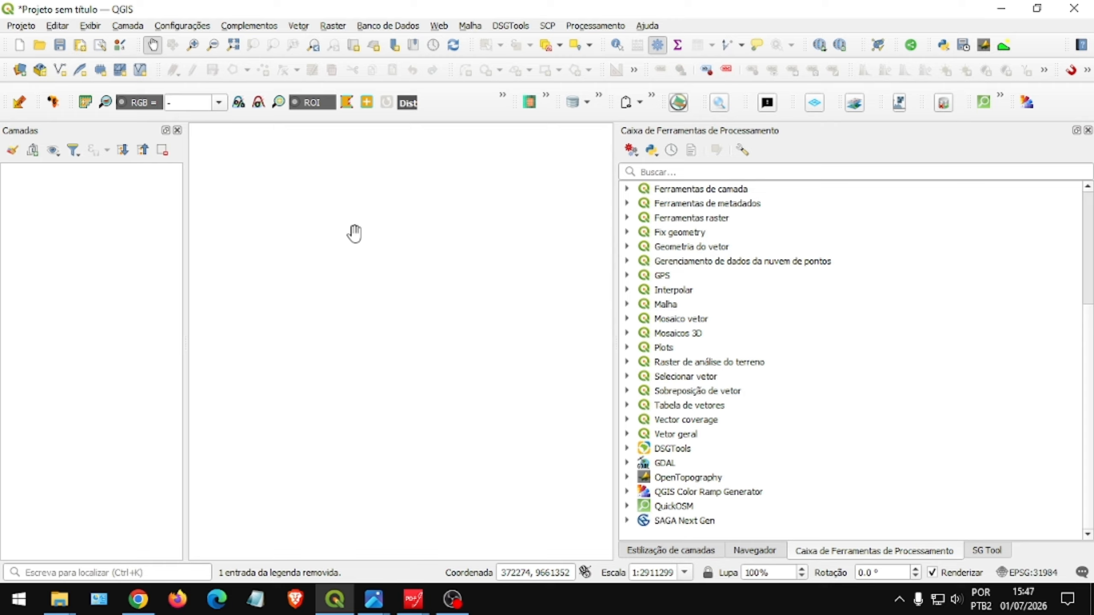
pyautogui.click(179, 27)
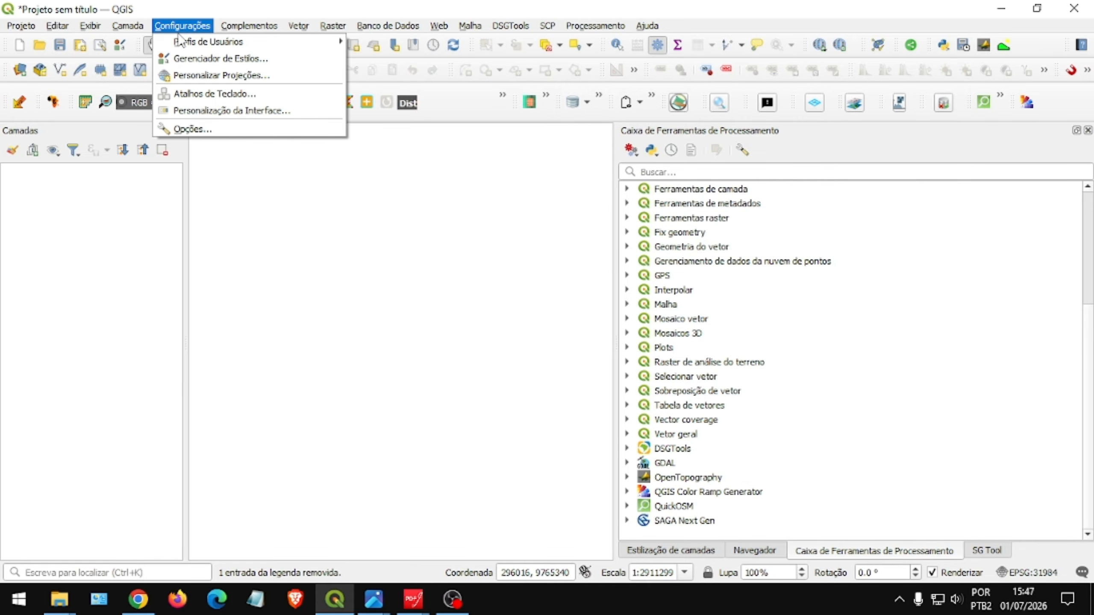
pyautogui.click(199, 133)
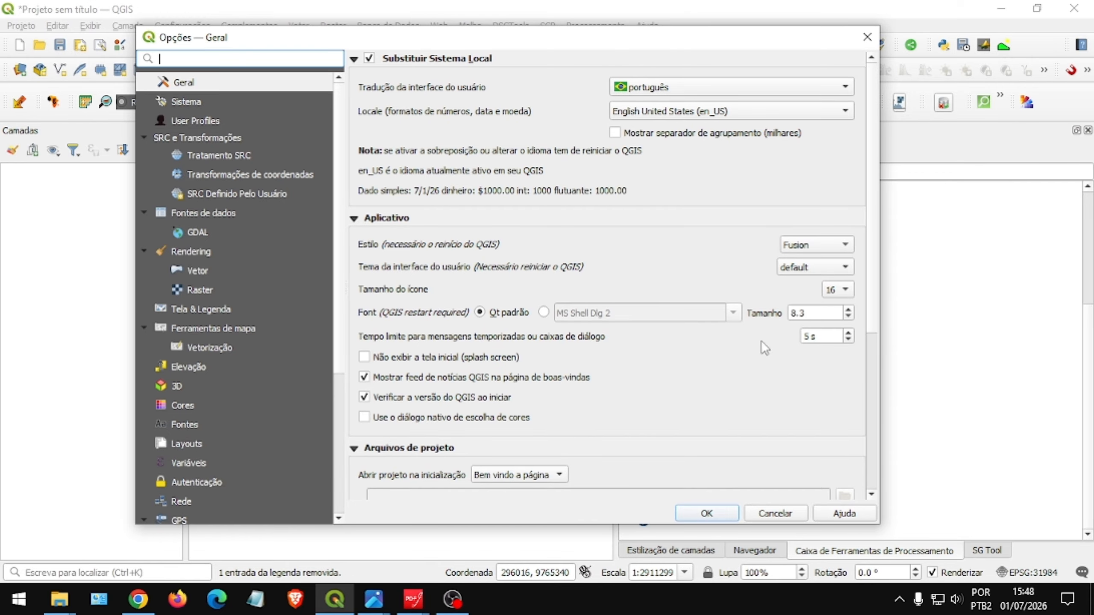
pyautogui.click(867, 37)
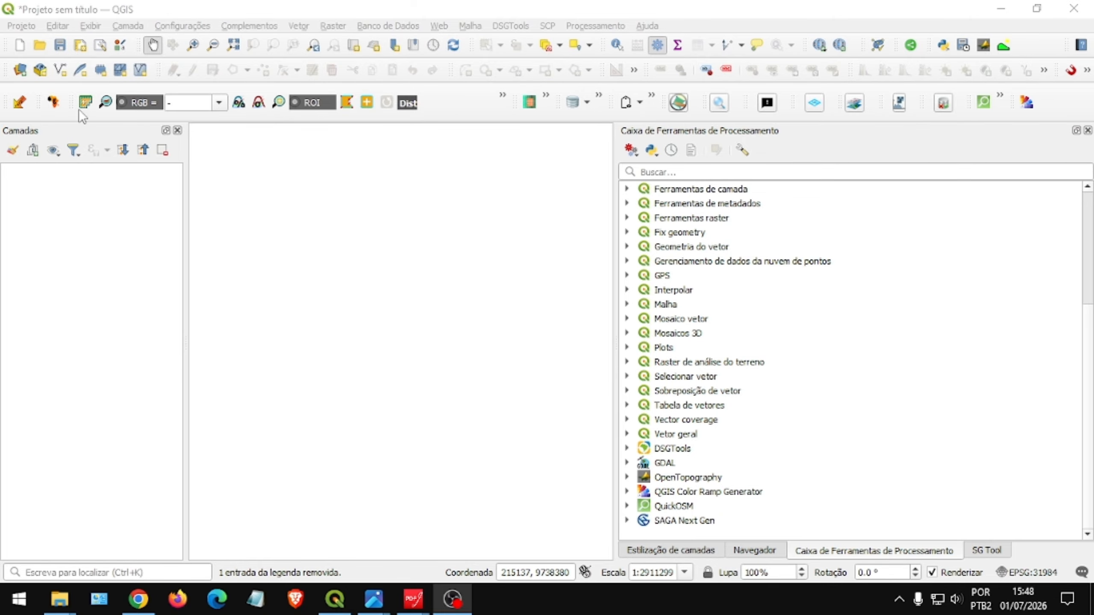
pyautogui.click(51, 107)
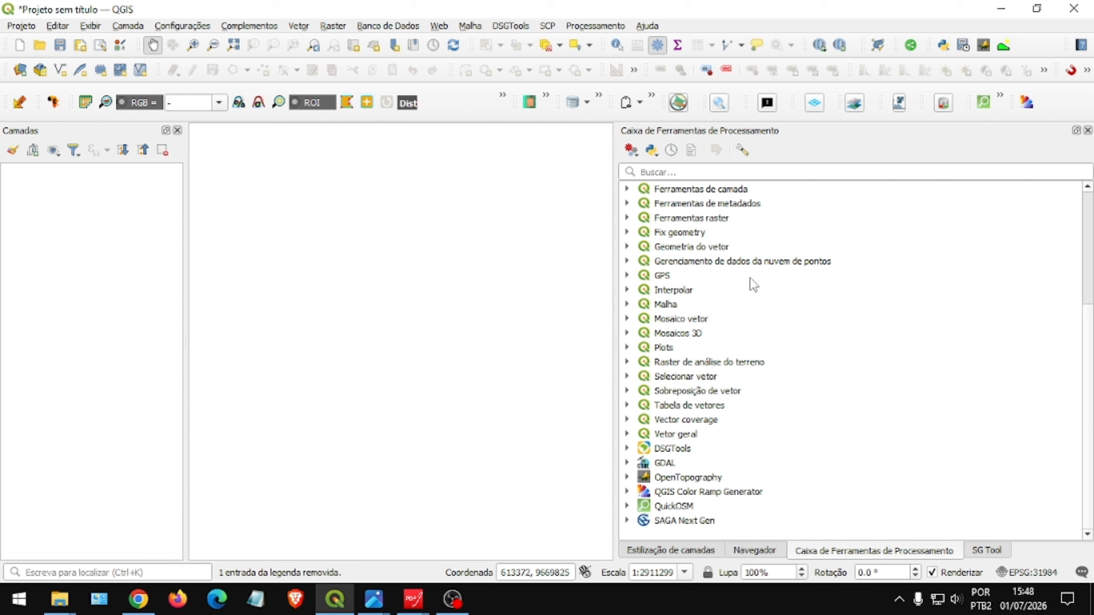
# Return to the SGTool FFT filters and widen their panel slightly.
pyautogui.click(975, 555)
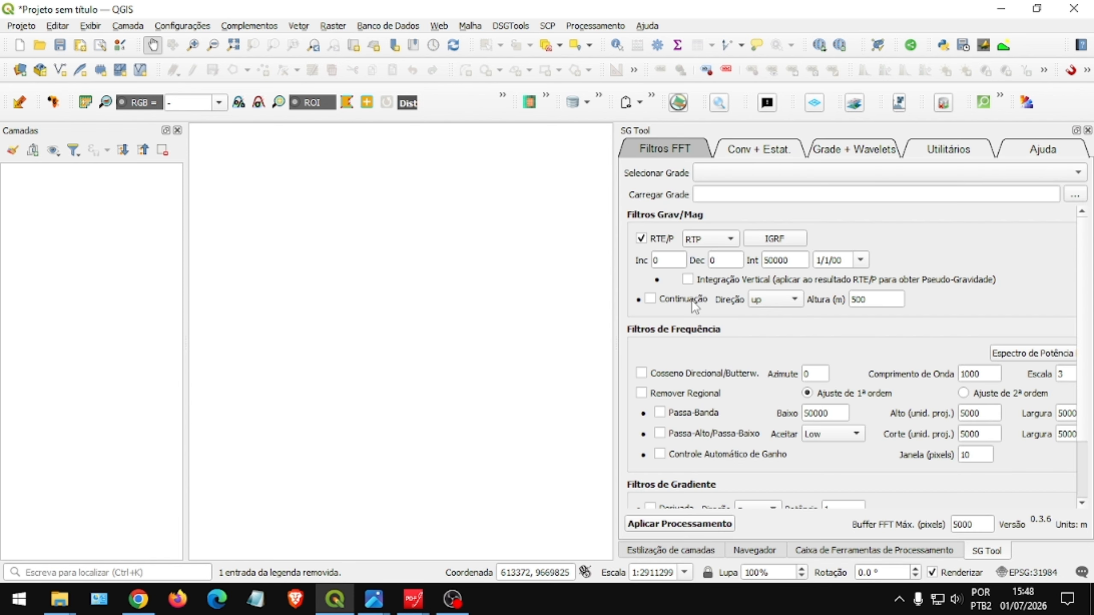
pyautogui.moveTo(695, 306)
pyautogui.moveTo(616, 323); pyautogui.dragTo(613, 323)
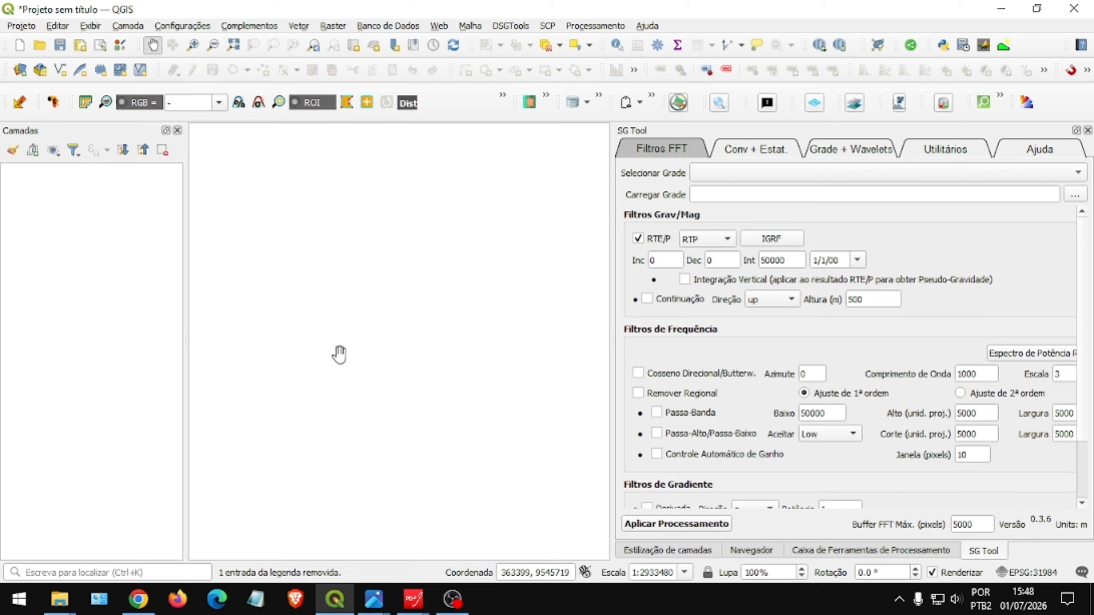
# Switch to the GeoSGB map portal in Chrome and turn off the Limites Cartográficos - Folhas layer in Cartografia.
pyautogui.moveTo(145, 600)
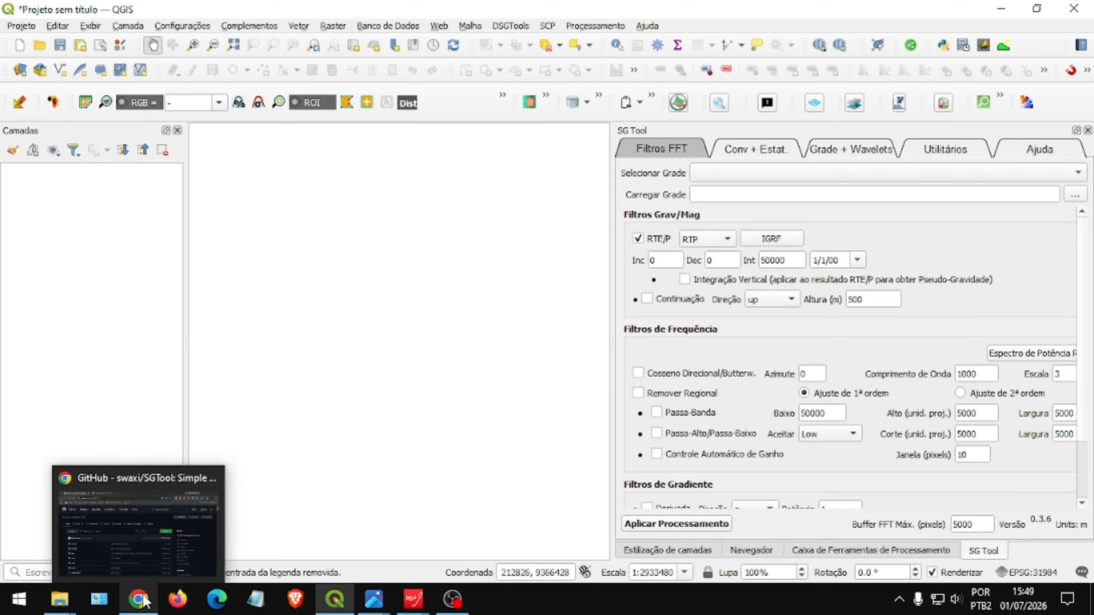
pyautogui.click(143, 546)
pyautogui.click(278, 20)
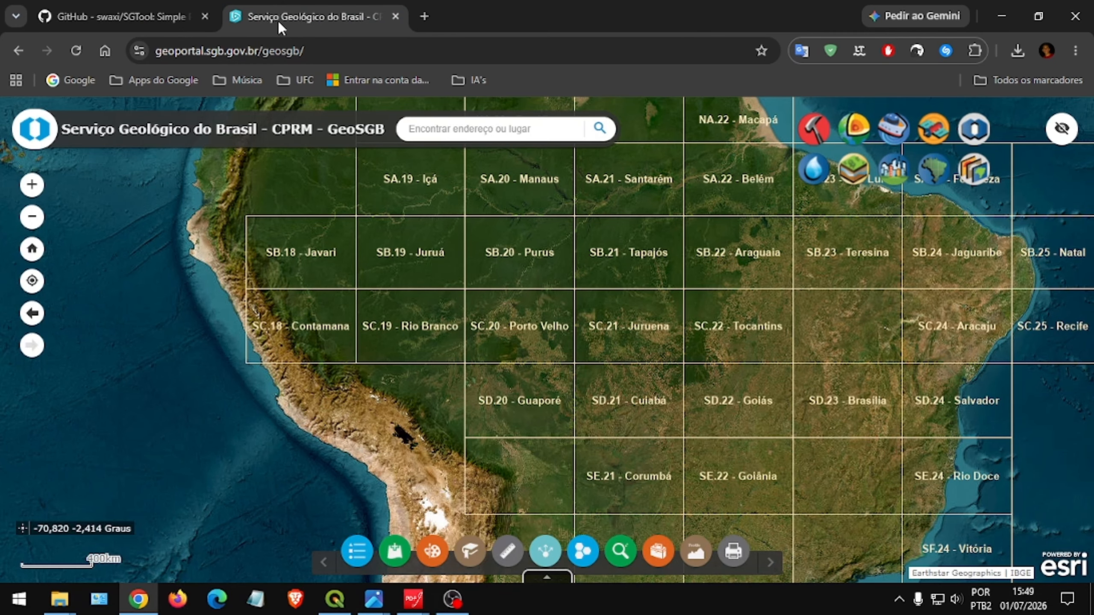
pyautogui.scroll(-2, 818, 345)
pyautogui.scroll(2, 814, 332)
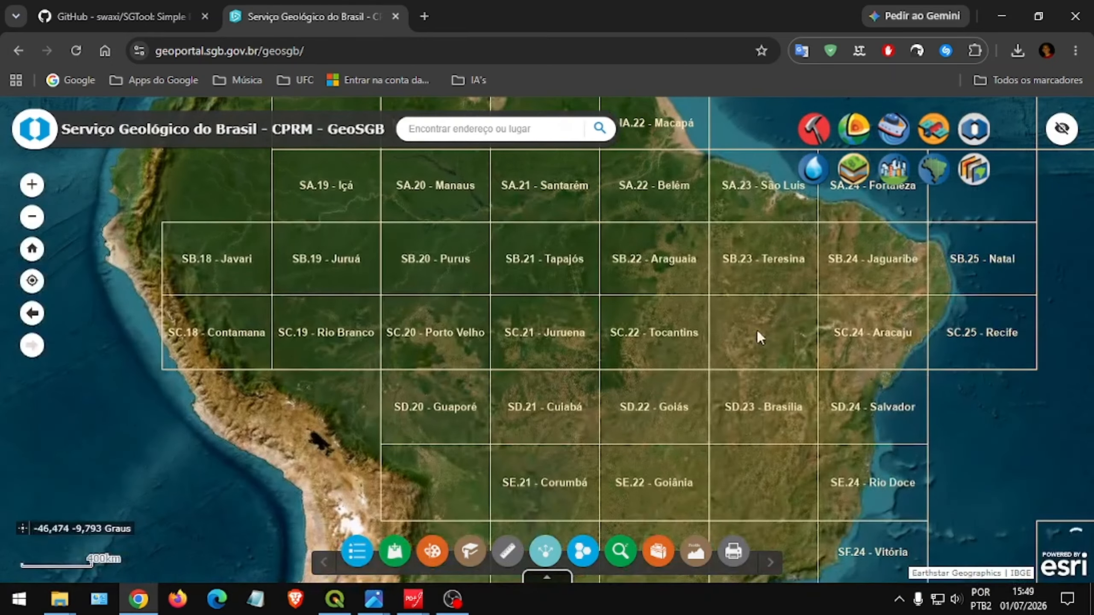
pyautogui.moveTo(743, 332); pyautogui.dragTo(635, 324)
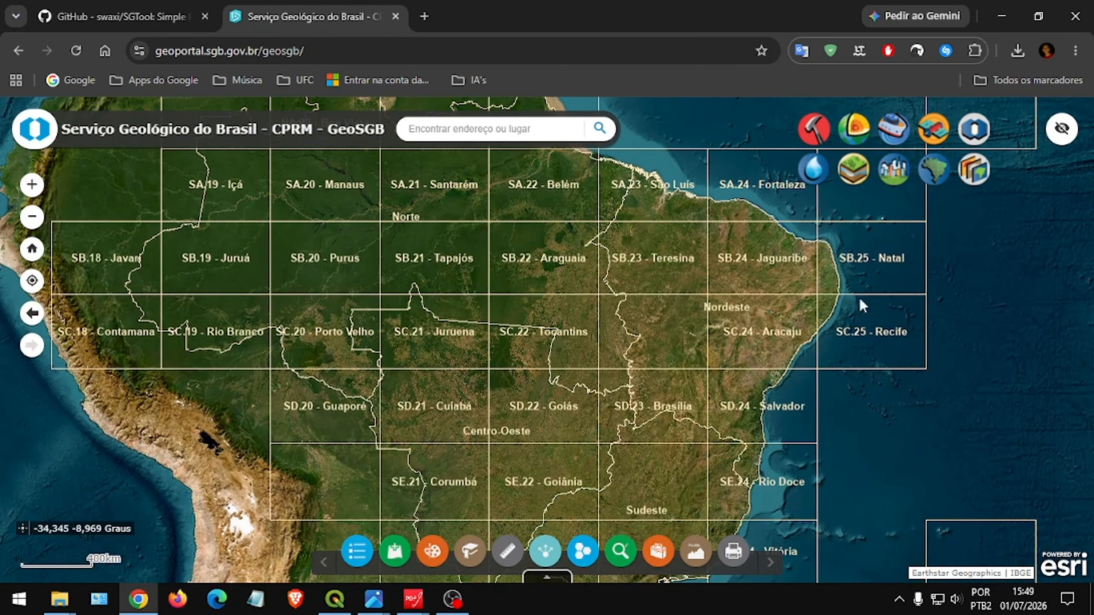
pyautogui.click(933, 169)
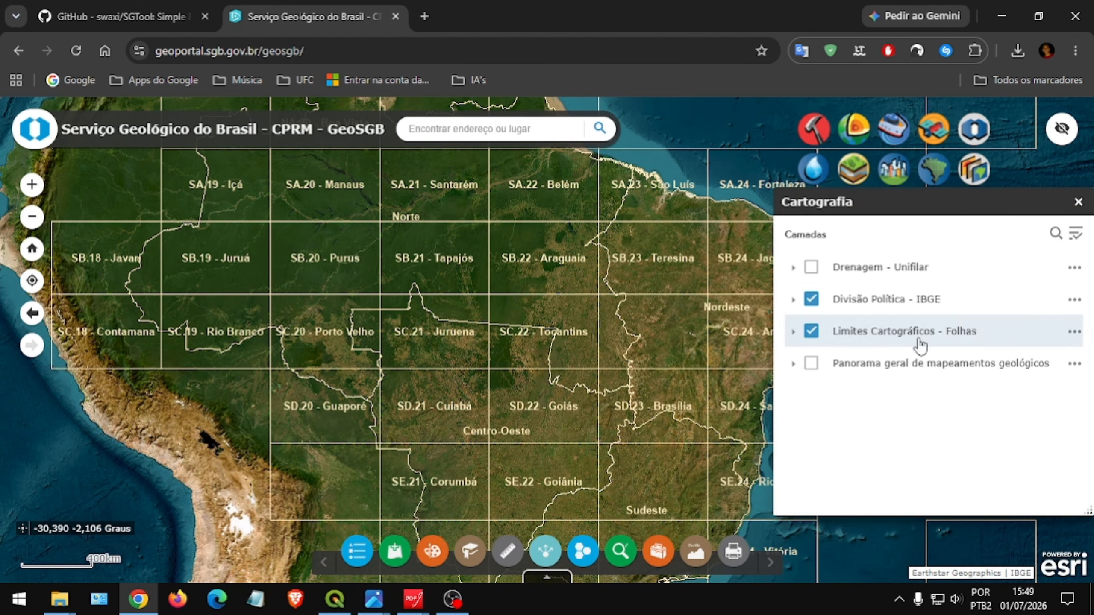
pyautogui.click(811, 332)
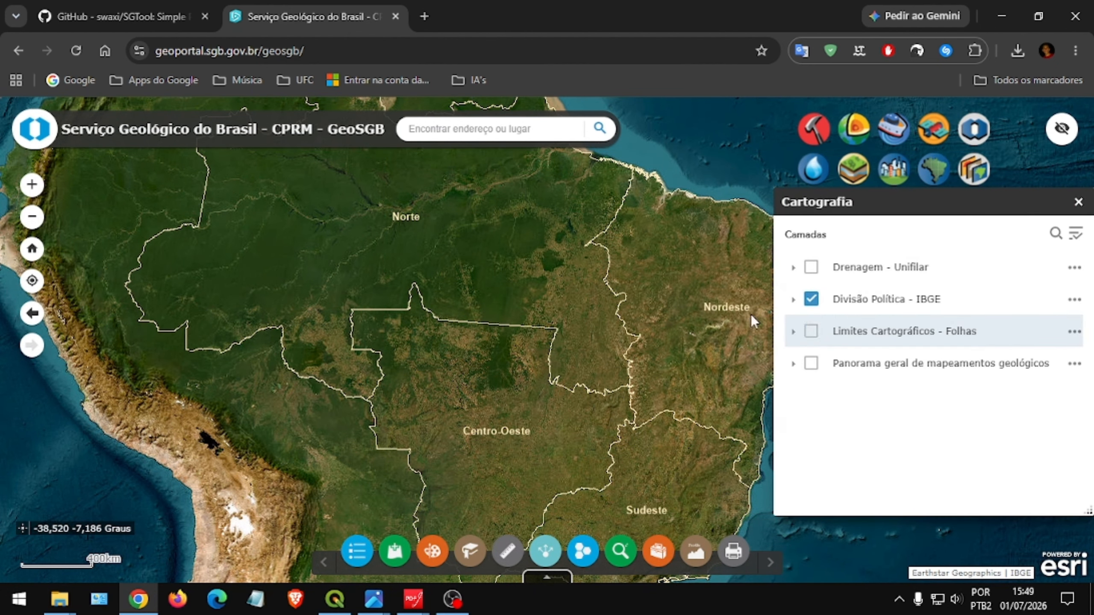
pyautogui.click(1078, 201)
# Display the Levantamentos Aerogeofísicos layer from the Geofísica group over the Ceará region.
pyautogui.moveTo(677, 277); pyautogui.dragTo(578, 298)
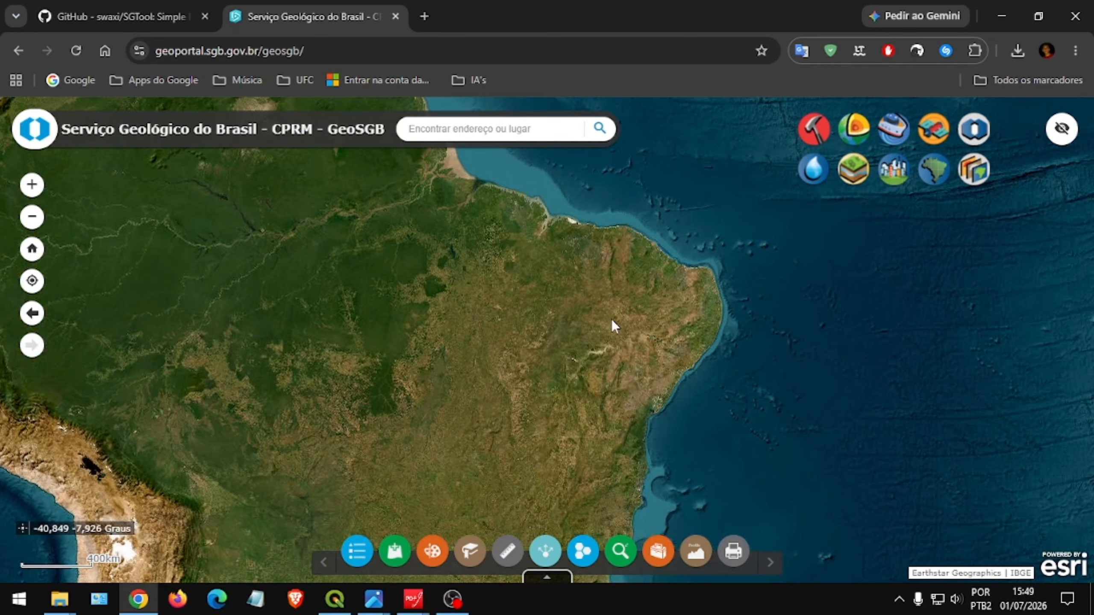
pyautogui.scroll(-1, 638, 273)
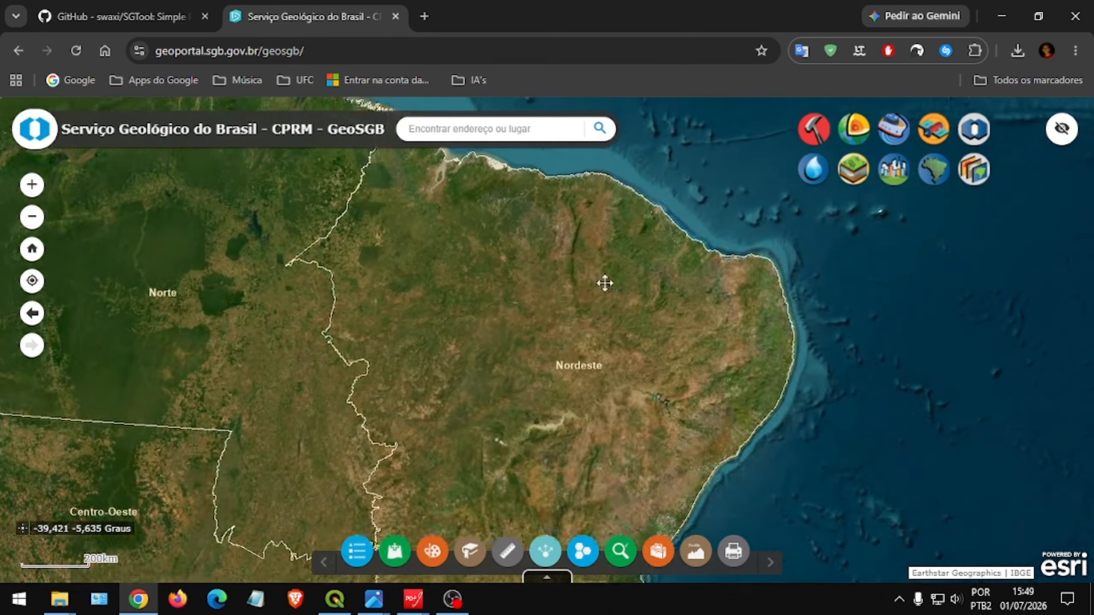
pyautogui.scroll(-1, 574, 280)
pyautogui.moveTo(591, 278); pyautogui.dragTo(581, 312)
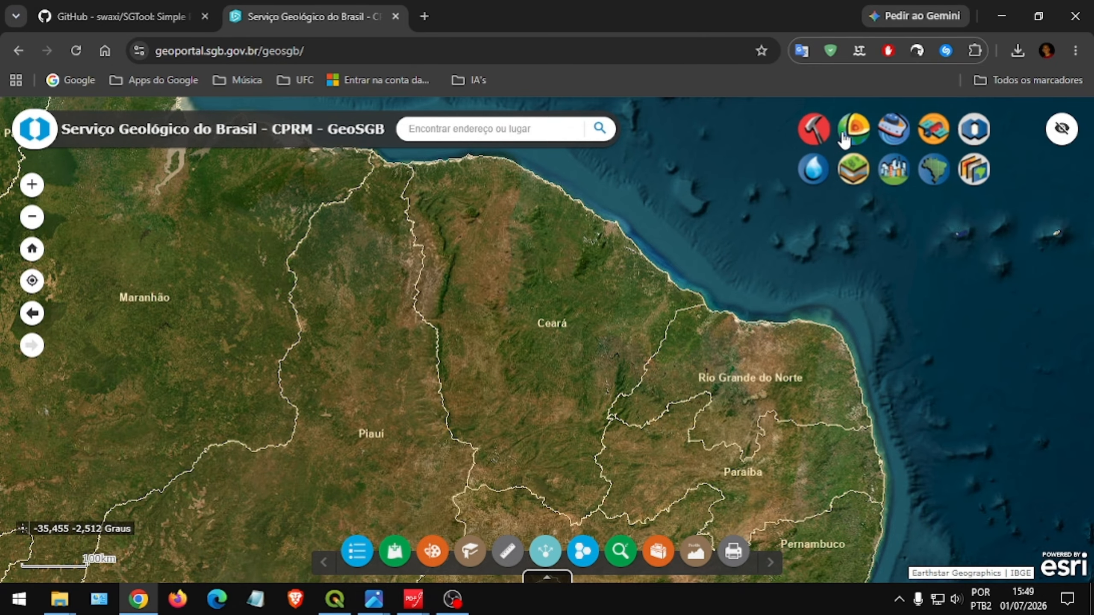
pyautogui.click(855, 140)
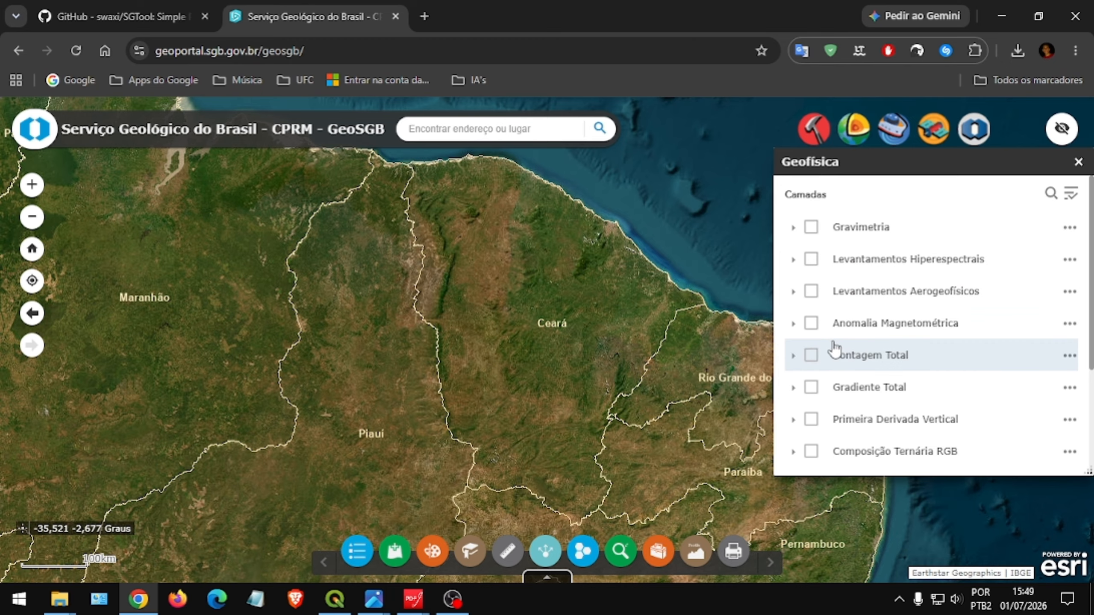
pyautogui.click(814, 291)
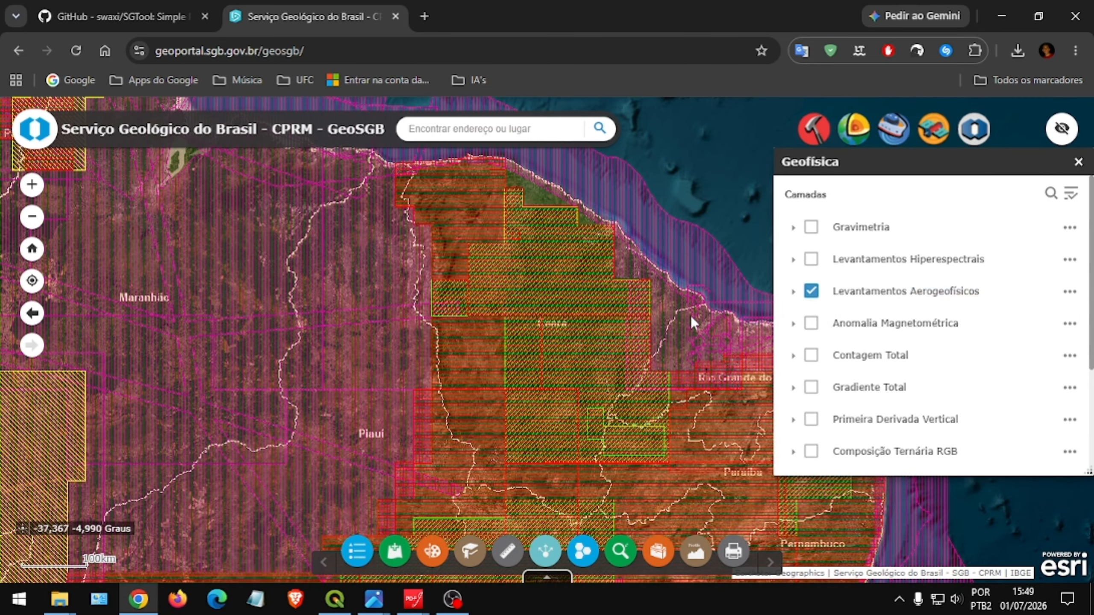
# Hide the Série 2000, 3000 and 4000 aerogeophysical surveys, keep only Série 1000 - Projetos DNPM e CPRM, and close the layer list.
pyautogui.click(793, 292)
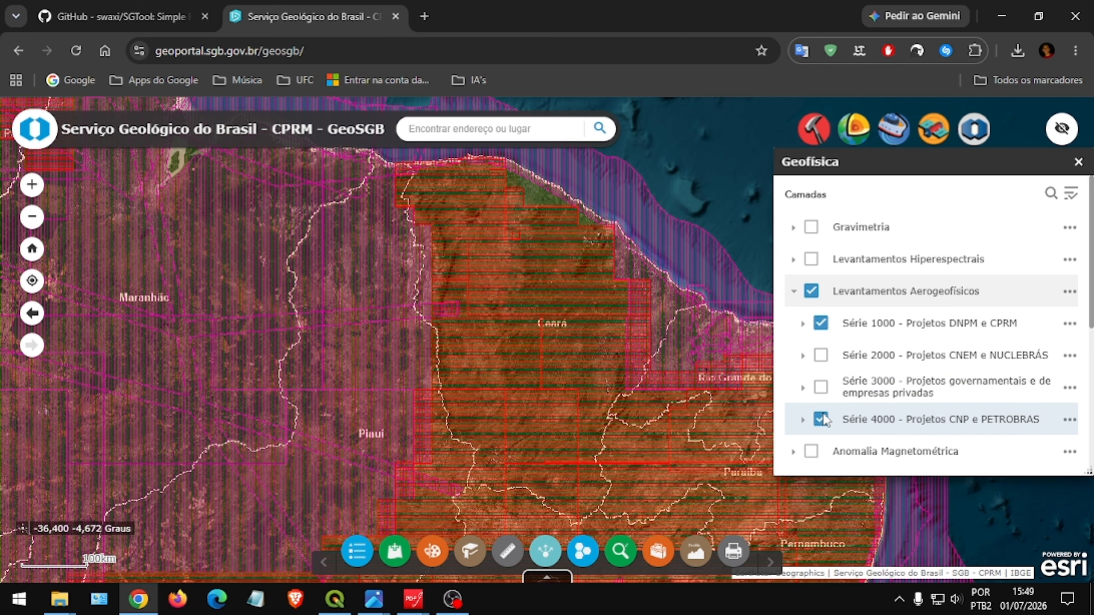
pyautogui.click(820, 419)
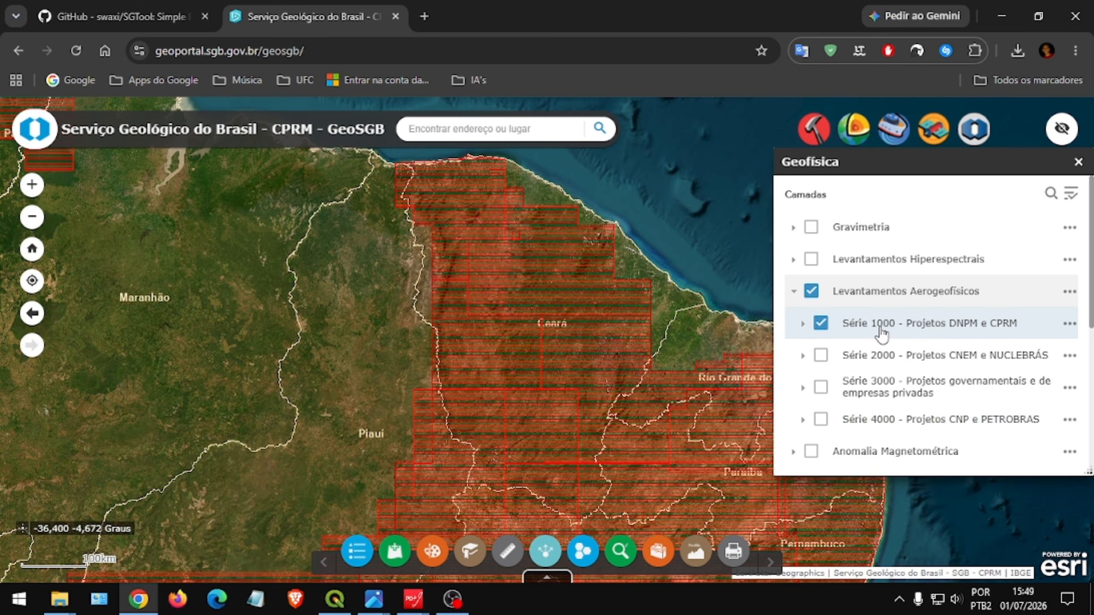
pyautogui.click(794, 291)
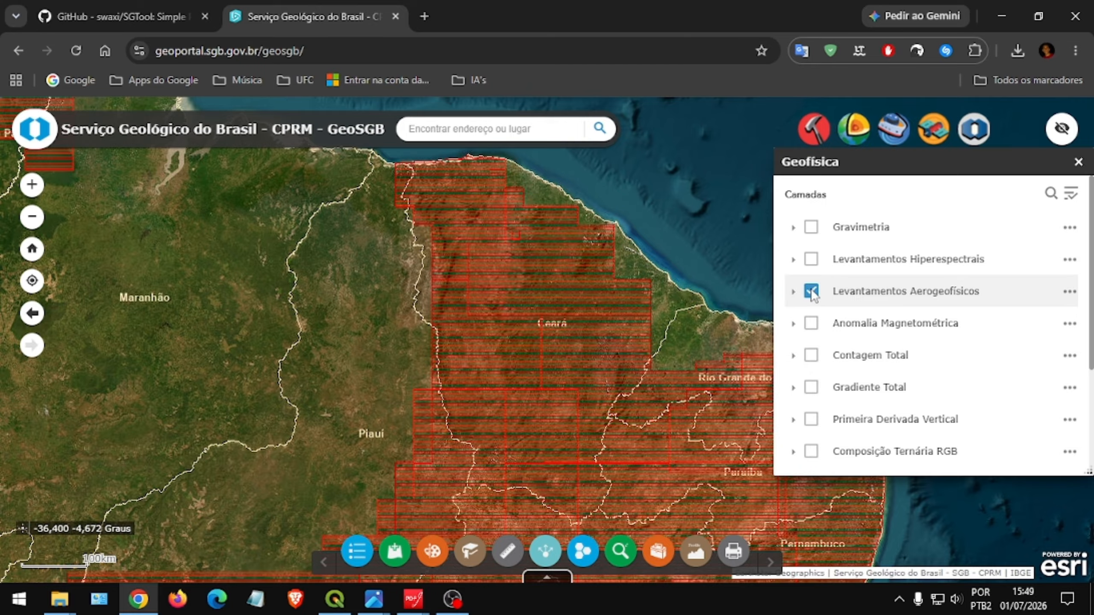
pyautogui.click(1078, 161)
# Inspect the project records of the Norte do Ceará, Novo Horiente and Paraíba-Rio Grande do Norte survey areas on the map.
pyautogui.scroll(2, 588, 273)
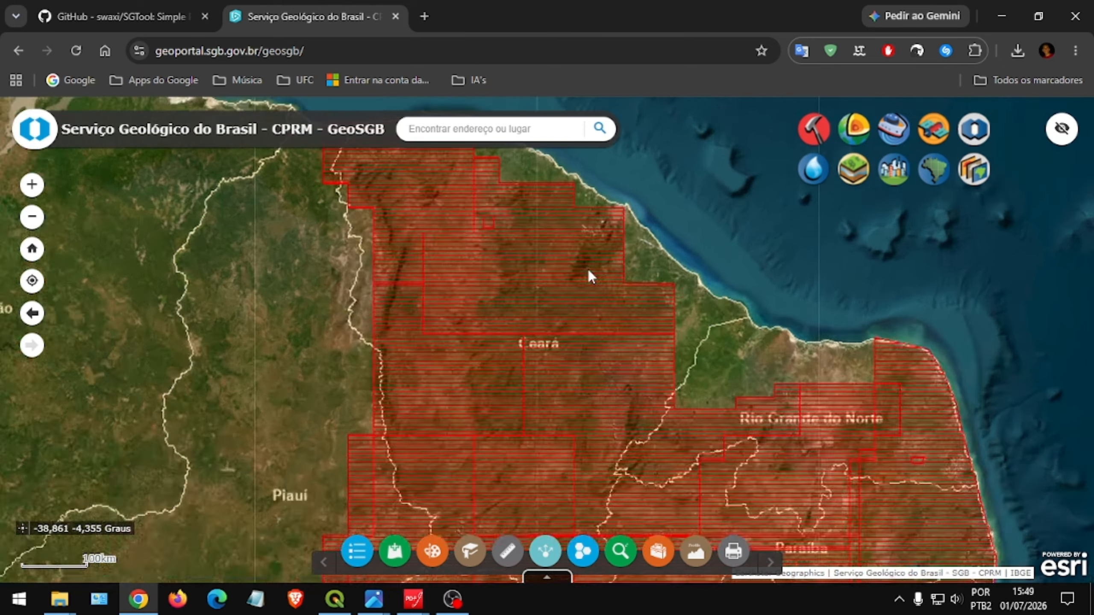
pyautogui.moveTo(508, 239); pyautogui.dragTo(566, 244)
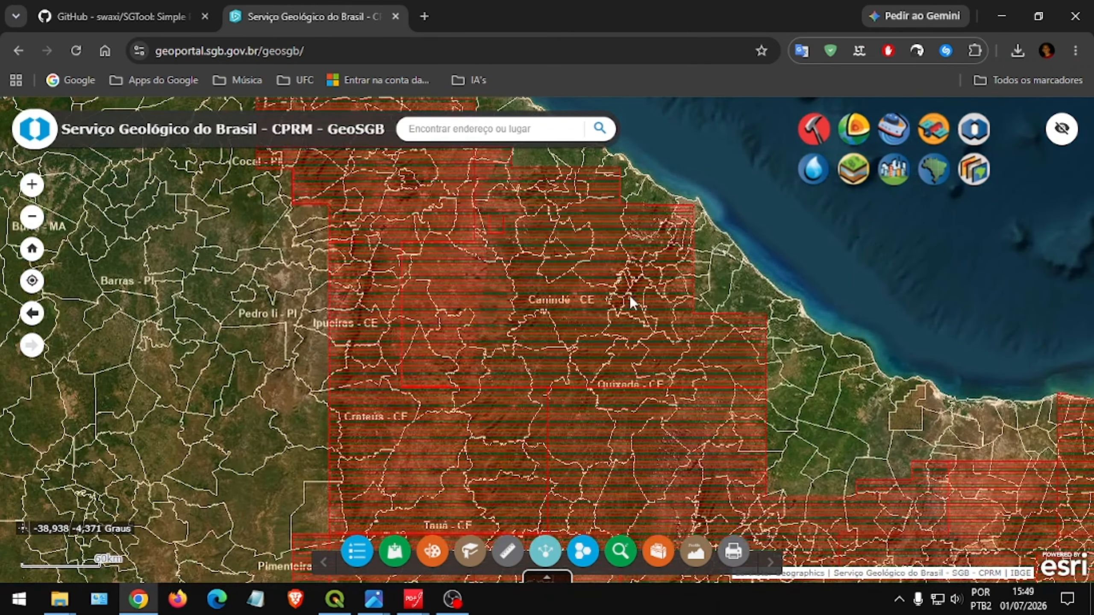
pyautogui.click(631, 301)
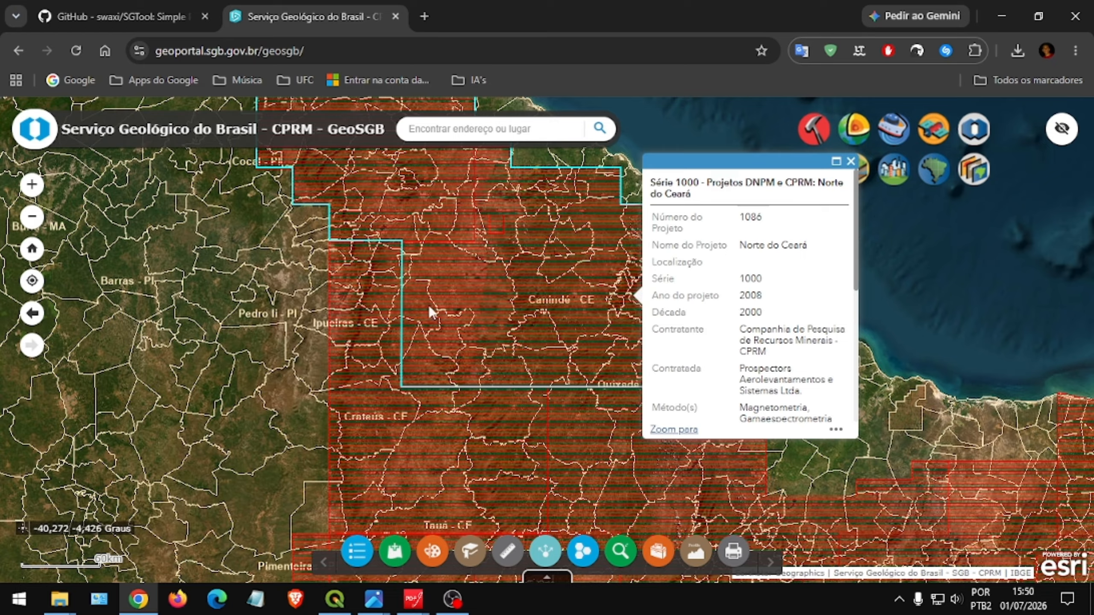
pyautogui.click(348, 323)
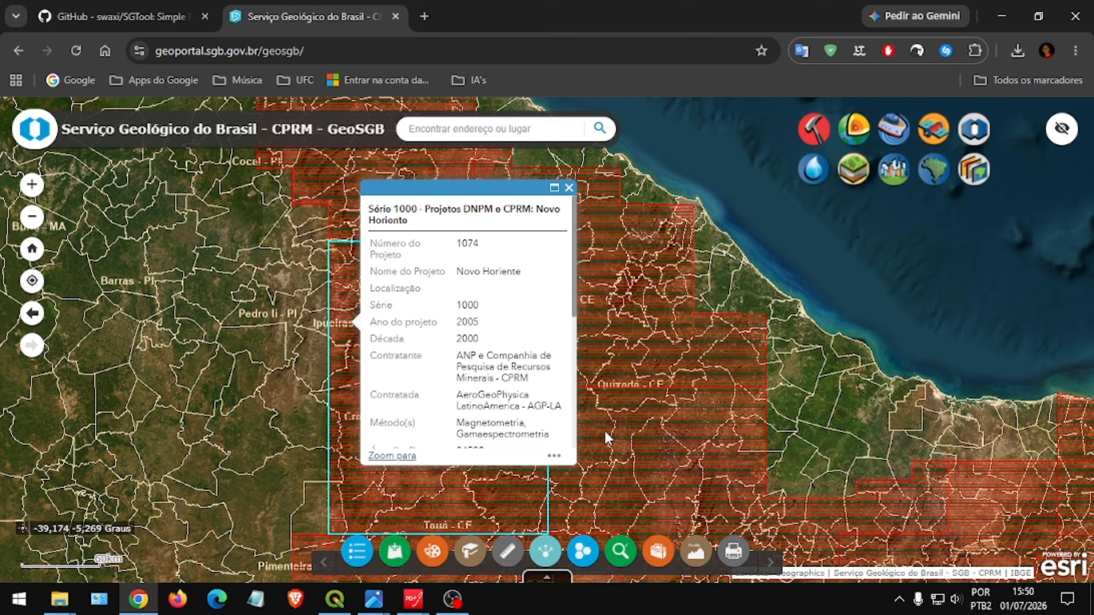
pyautogui.click(647, 410)
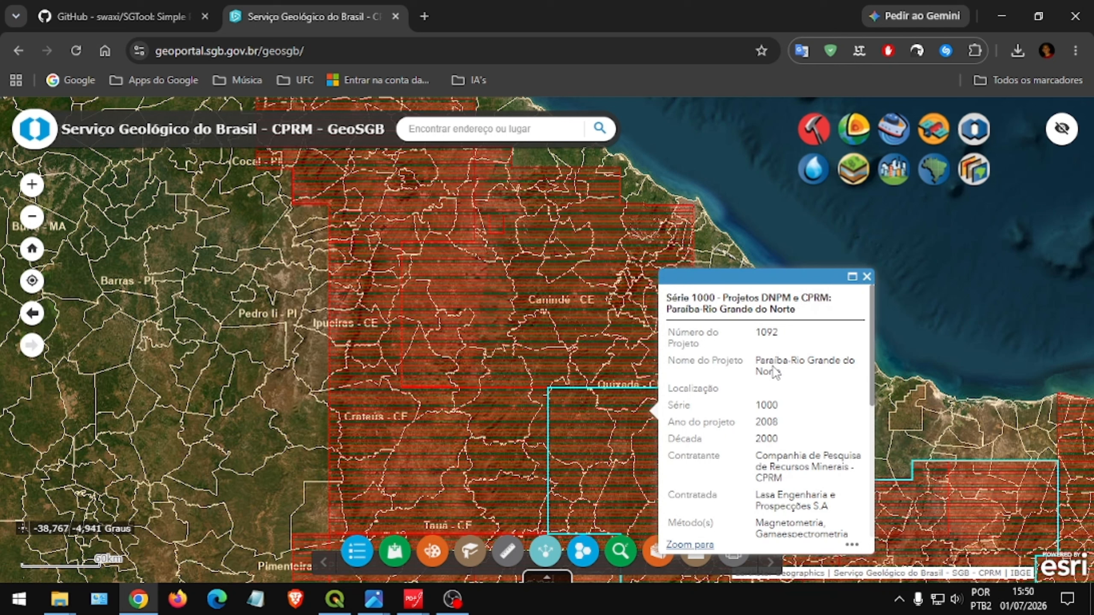
# Reopen the Norte do Ceará survey record and read its contractor, methods, line spacing and flight height.
pyautogui.click(609, 327)
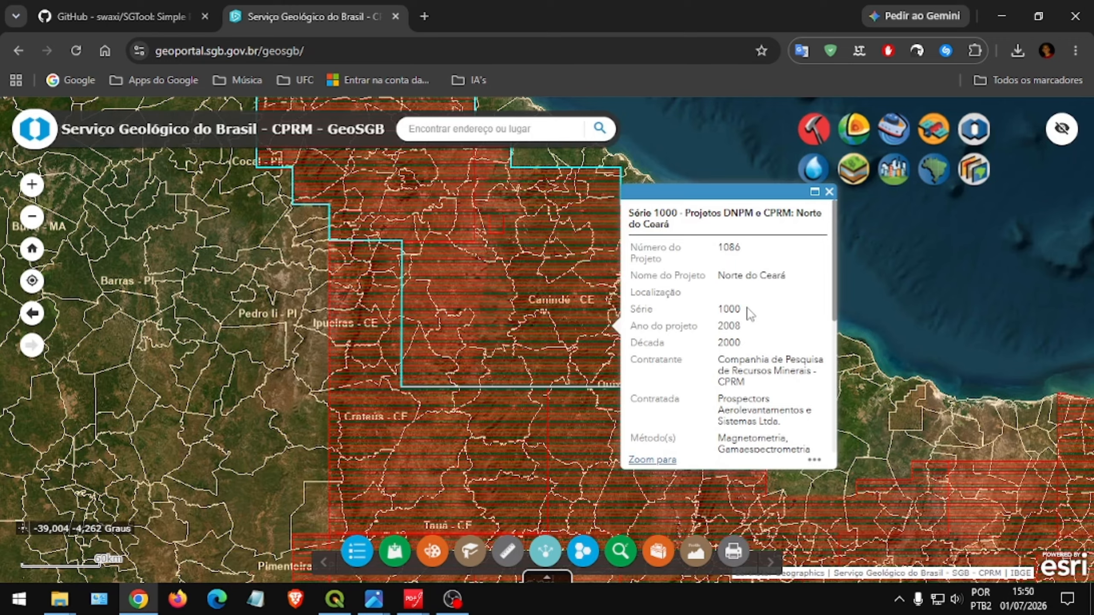
pyautogui.scroll(-2, 750, 315)
pyautogui.scroll(2, 733, 301)
pyautogui.scroll(-3, 676, 285)
pyautogui.scroll(3, 690, 293)
pyautogui.scroll(-4, 723, 347)
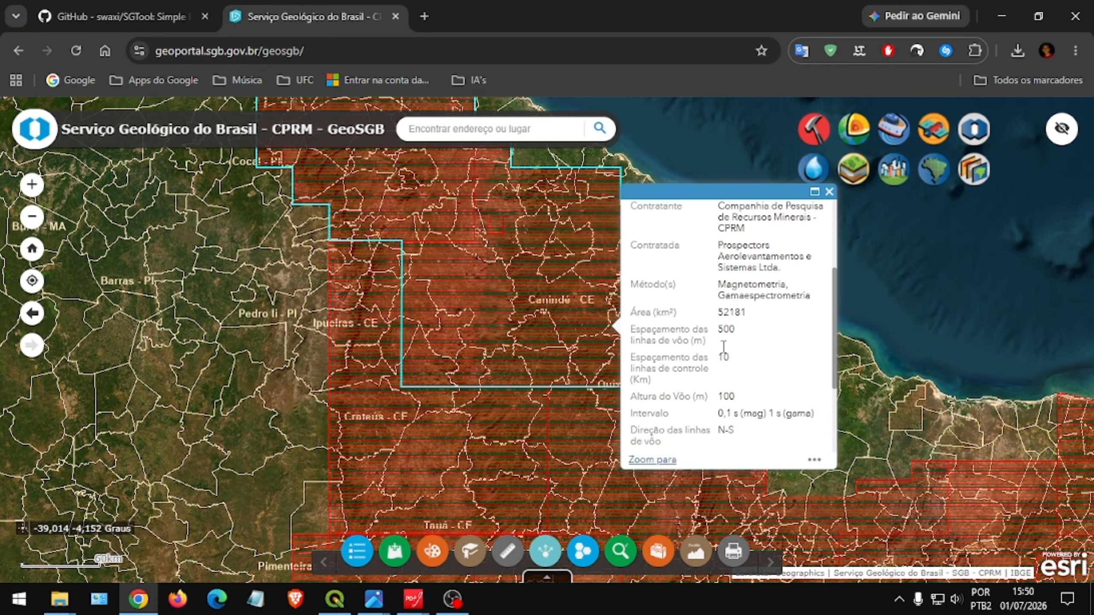
pyautogui.scroll(3, 723, 347)
# Open the Norte do Ceará project's download page from its survey record and request the 1086-XYZ file.
pyautogui.scroll(-6, 717, 334)
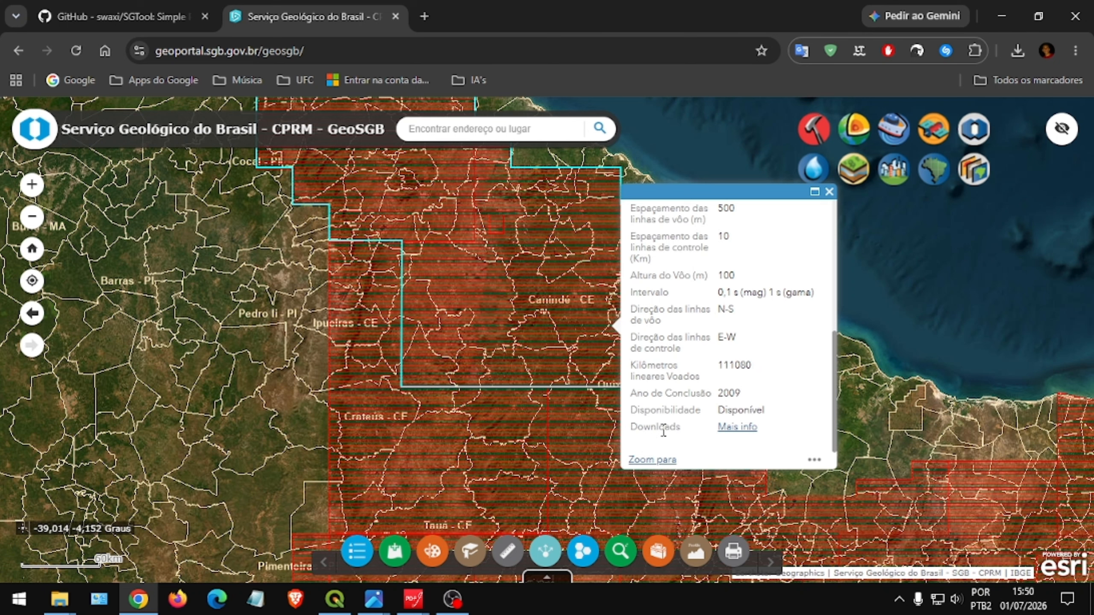
pyautogui.click(736, 427)
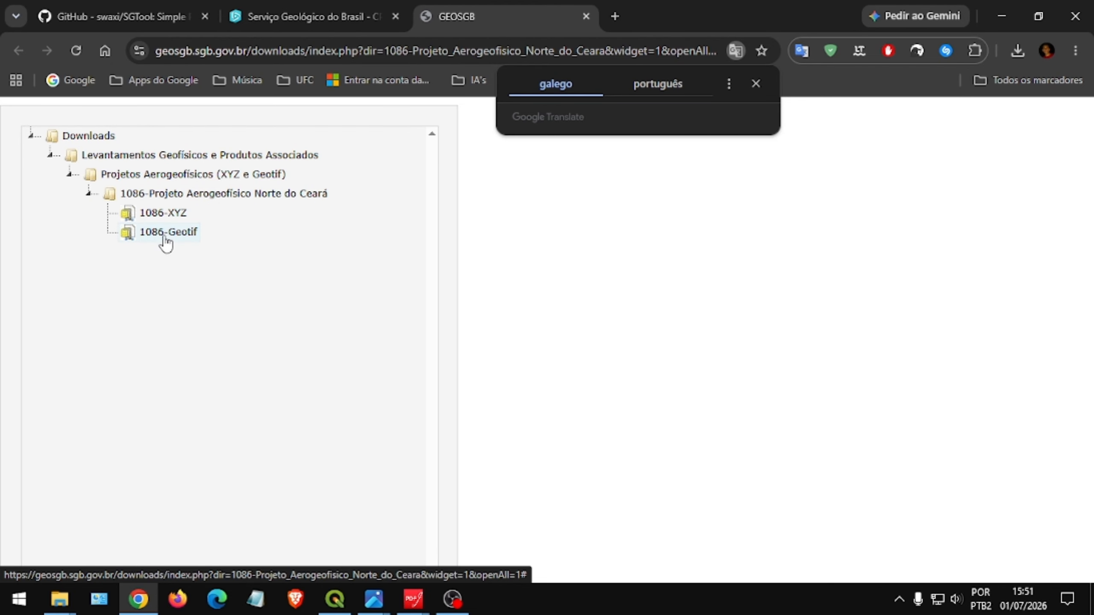
pyautogui.click(177, 214)
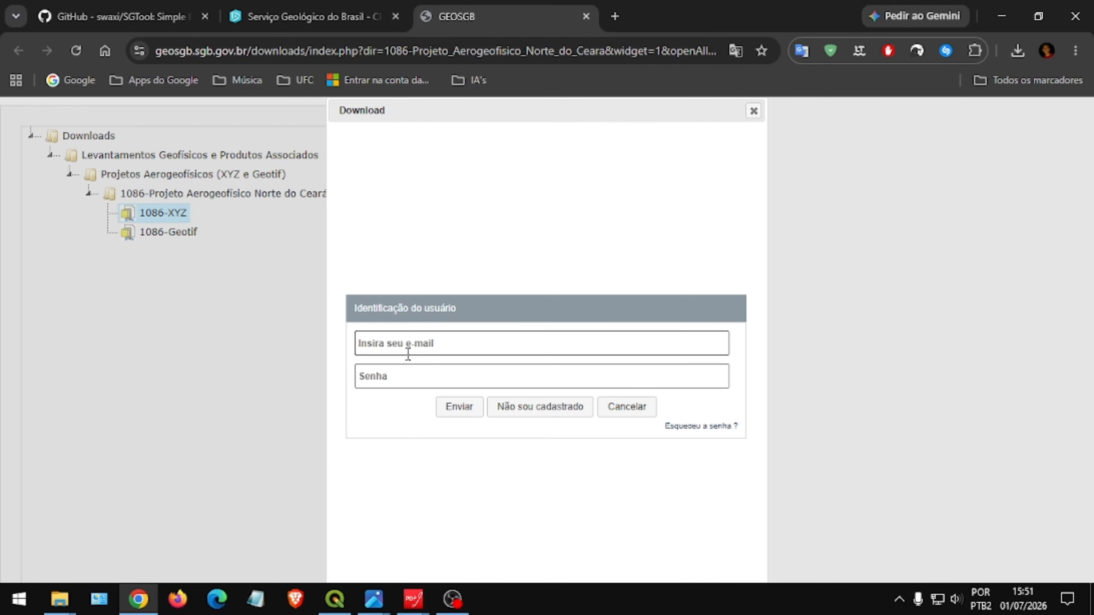
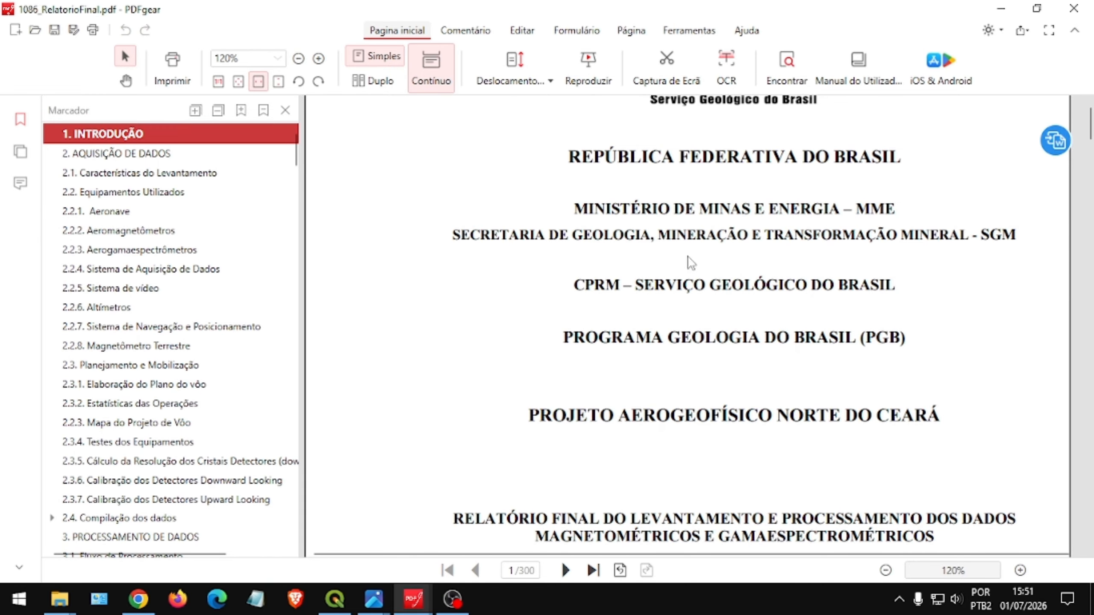
# Read through the opening pages of 1086_RelatorioFinal.pdf in PDFgear, covering the project introduction and its delivered products.
pyautogui.scroll(2, 689, 267)
pyautogui.scroll(-4, 671, 302)
pyautogui.scroll(-15, 659, 296)
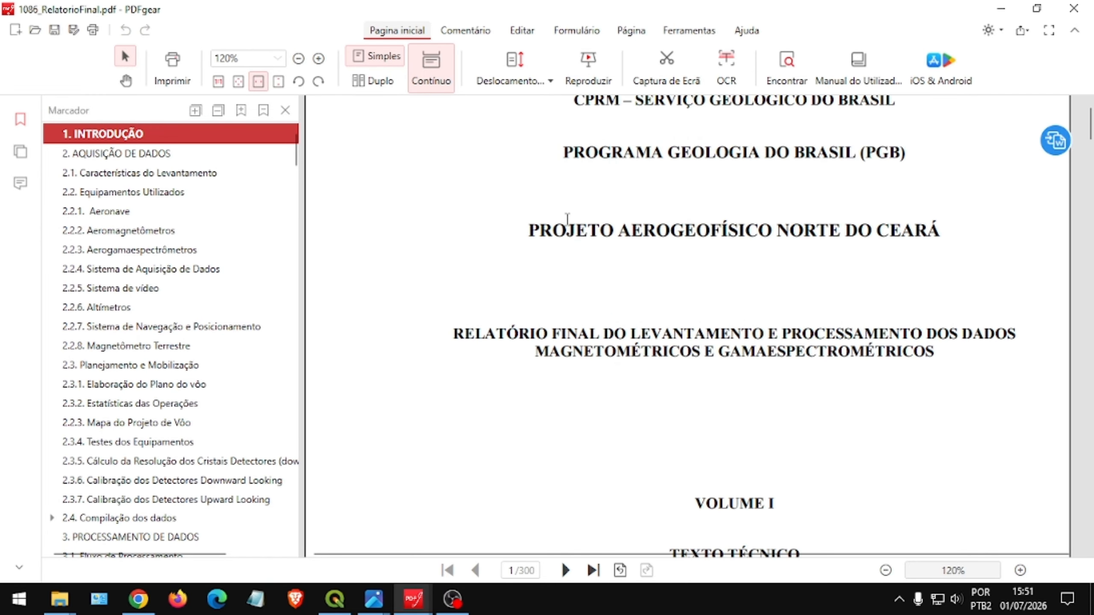
pyautogui.scroll(-15, 573, 278)
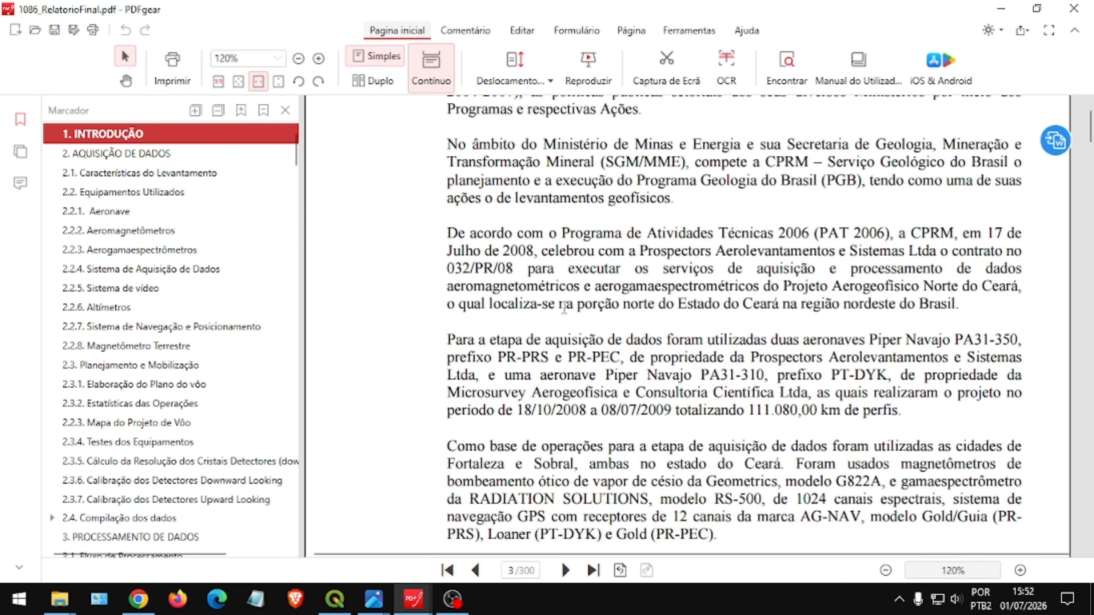
pyautogui.scroll(-15, 564, 307)
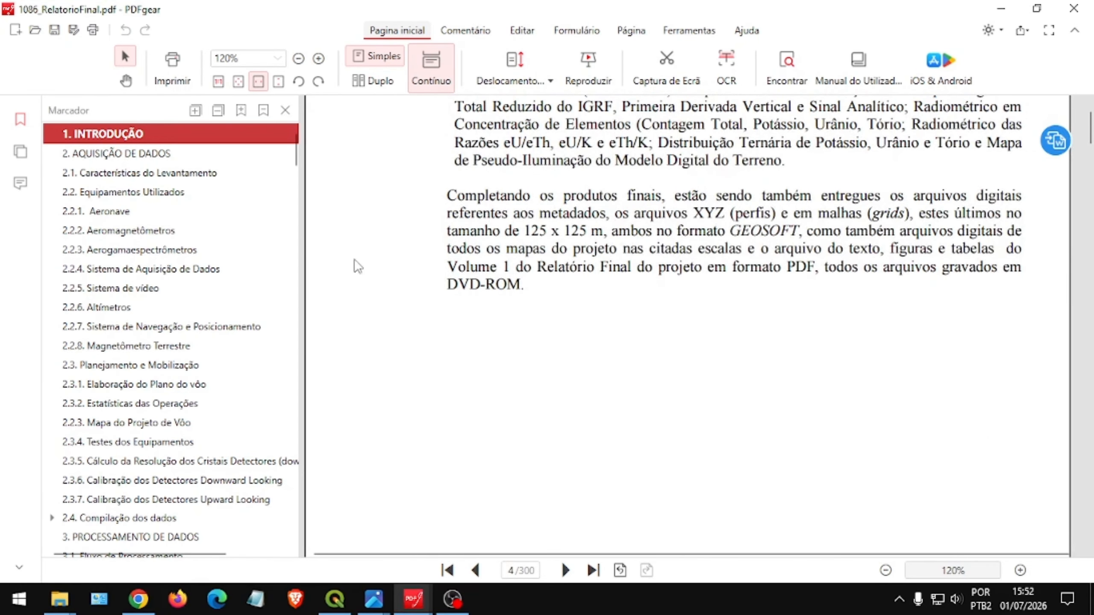
# Highlight the flight-line spacing and average flight height entries under 2.1. Características do Levantamento in the report.
pyautogui.click(98, 155)
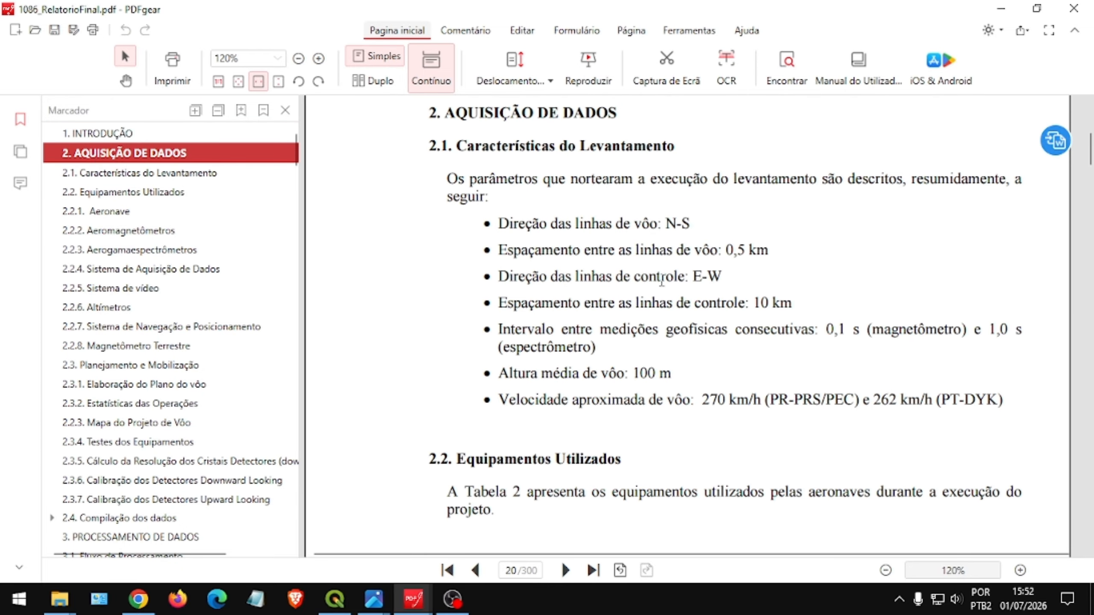
pyautogui.moveTo(500, 250); pyautogui.dragTo(774, 251)
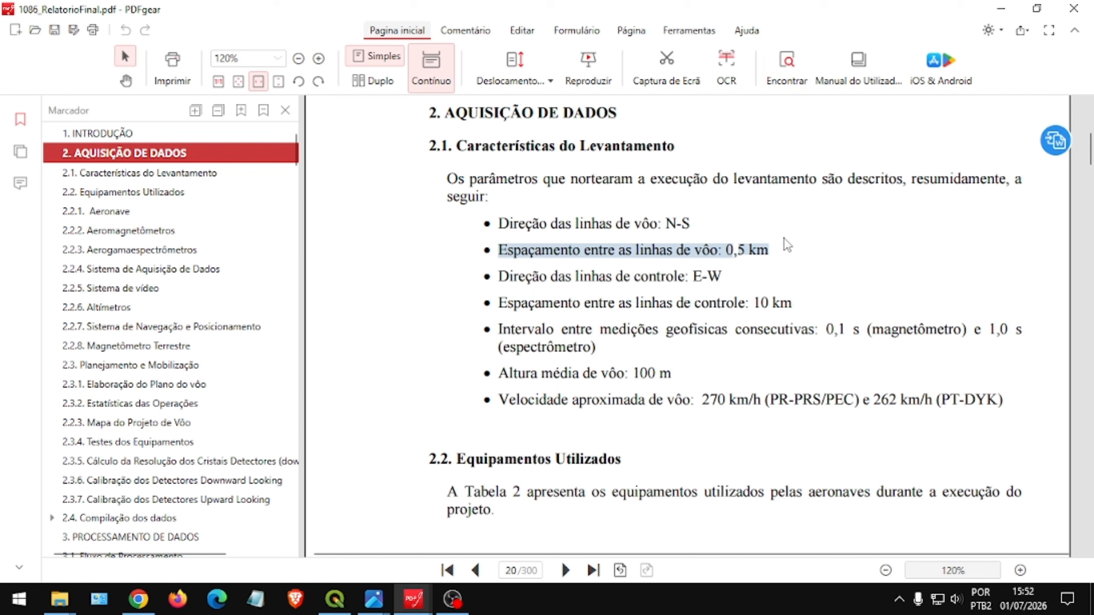
pyautogui.rightClick(756, 248)
pyautogui.click(796, 300)
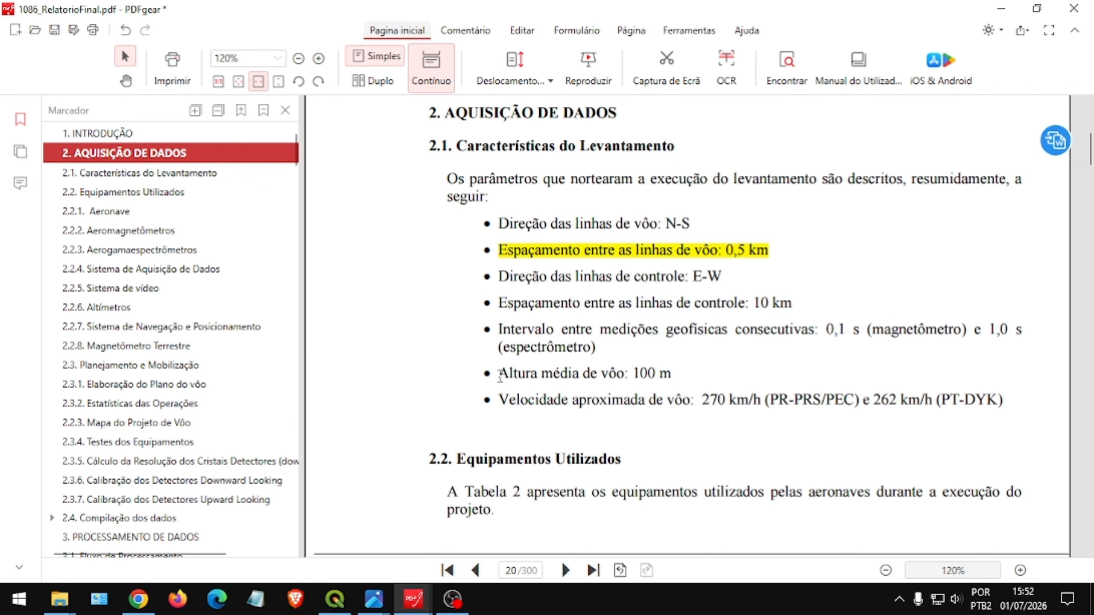
pyautogui.moveTo(499, 375); pyautogui.dragTo(673, 374)
pyautogui.rightClick(673, 375)
pyautogui.click(720, 426)
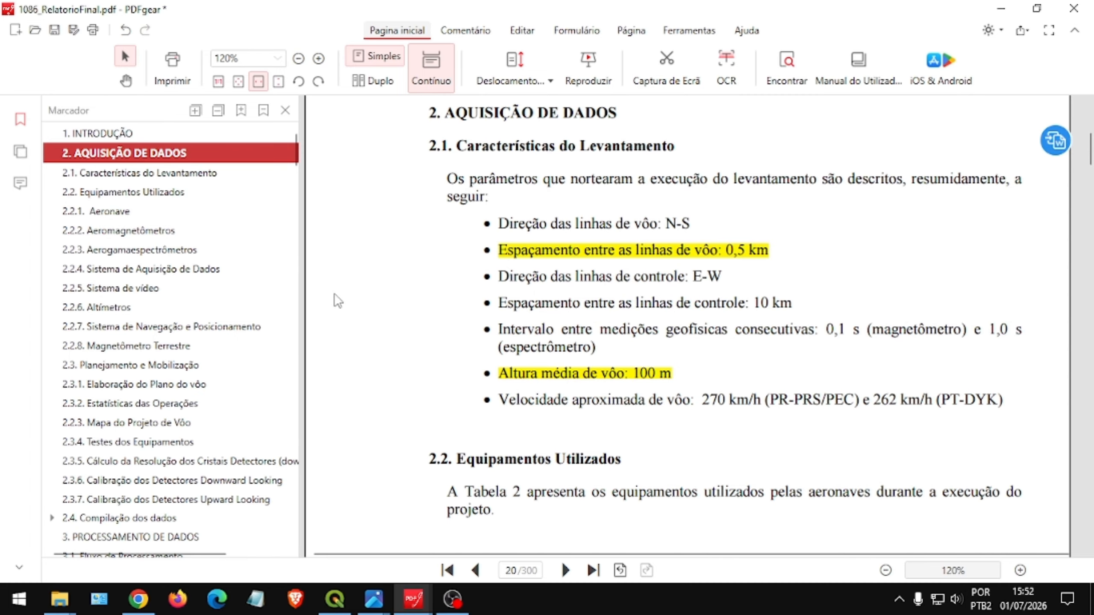
# Go to section 3.1.2.5. Remoção do IGRF of the report and highlight the date 27/02/2009.
pyautogui.scroll(-4, 142, 388)
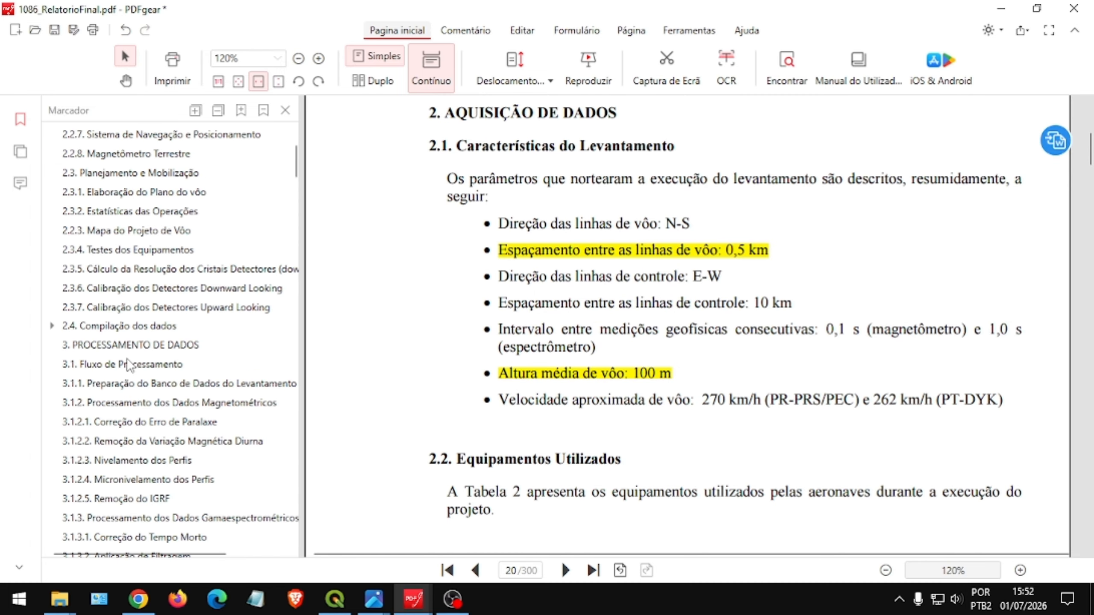
pyautogui.scroll(-4, 129, 358)
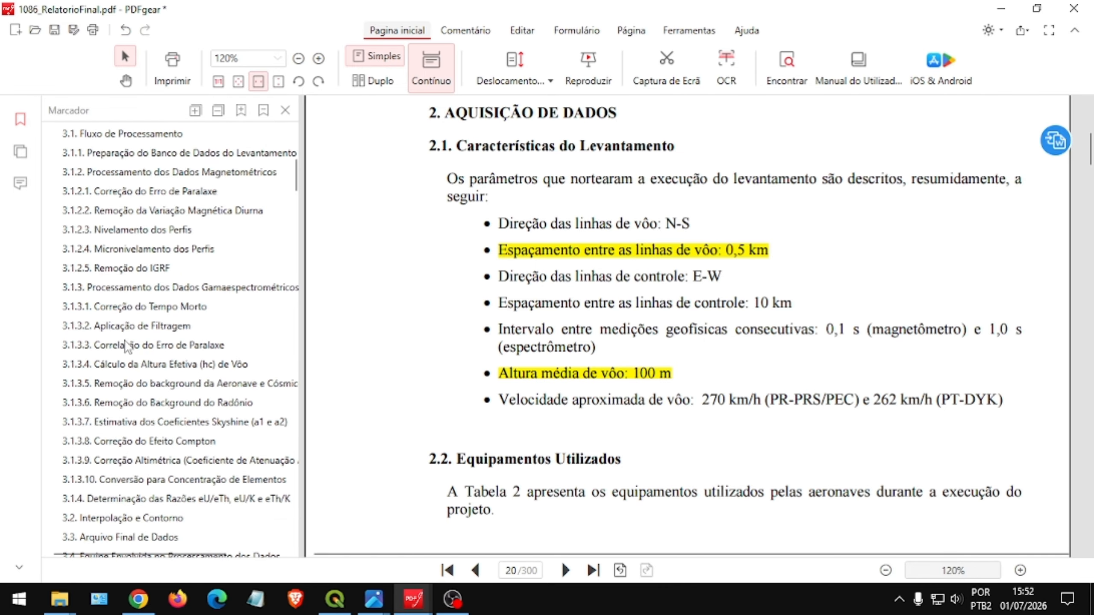
pyautogui.scroll(-1, 129, 347)
pyautogui.click(121, 235)
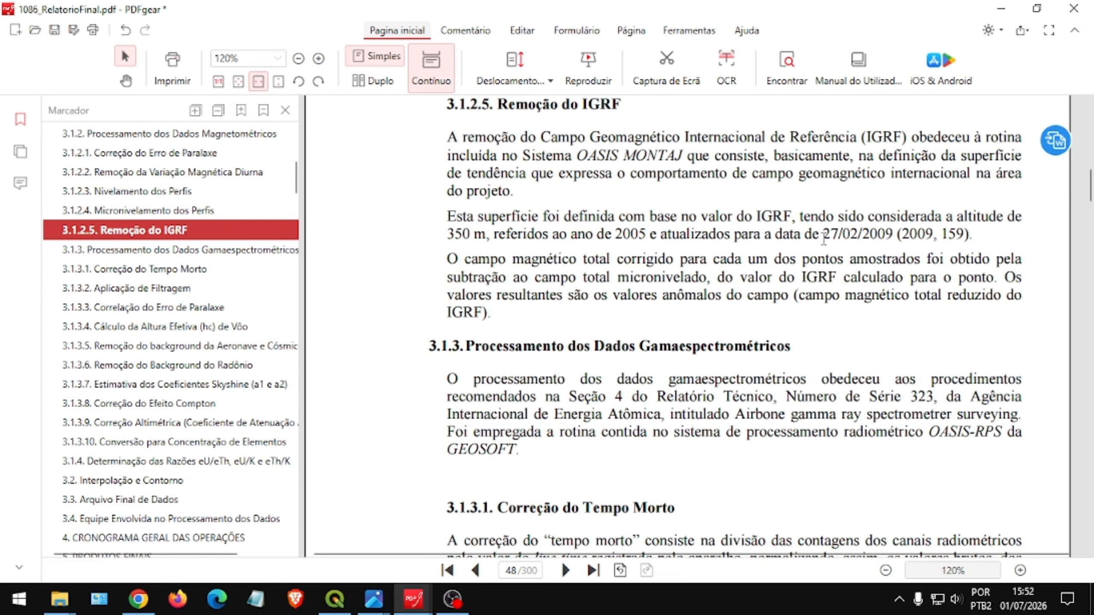
pyautogui.moveTo(824, 236); pyautogui.dragTo(893, 237)
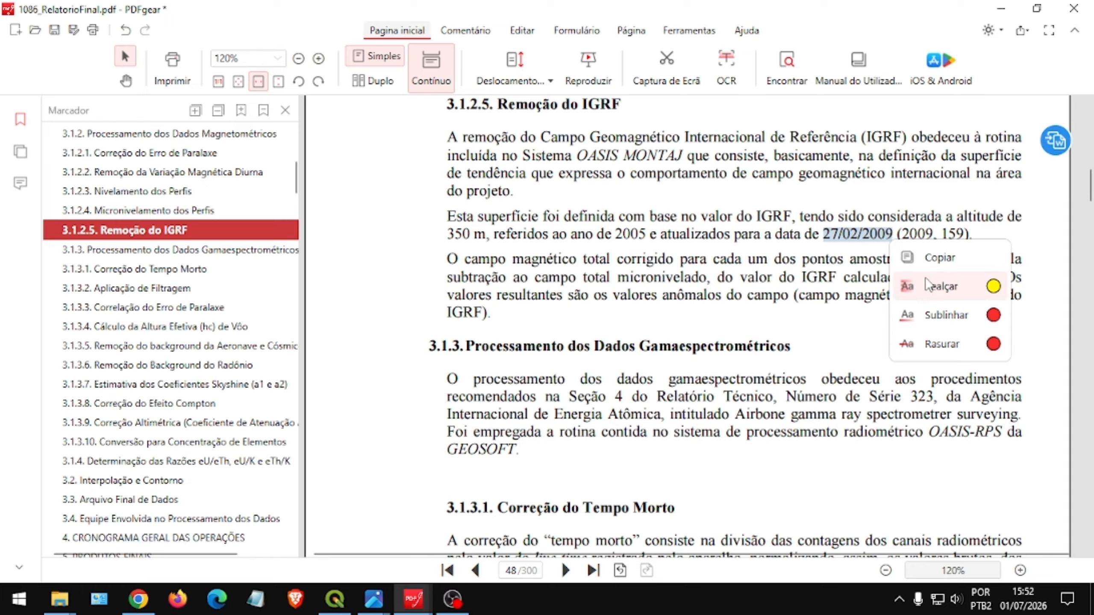
pyautogui.click(927, 285)
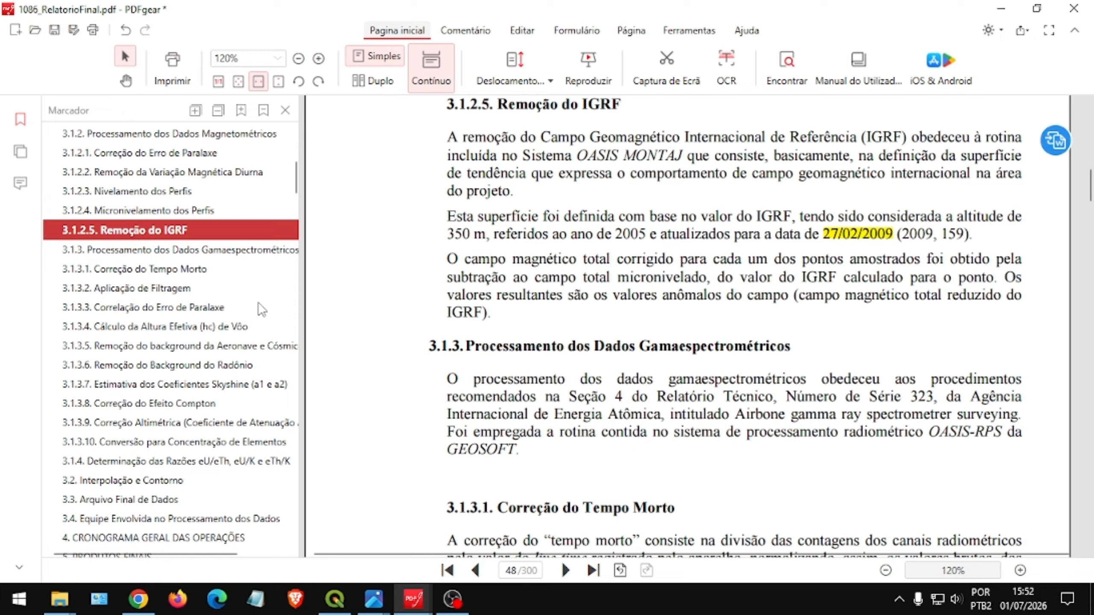
# Go to the final products chapter and examine the tables describing the gamma-spectrometry and magnetometry database fields.
pyautogui.scroll(-7, 216, 302)
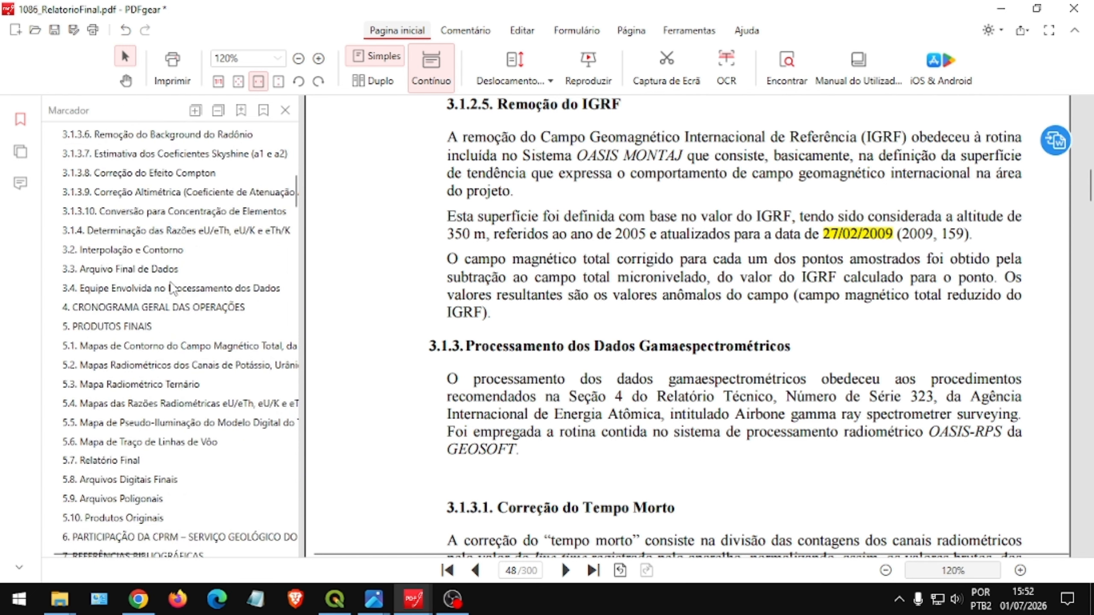
pyautogui.scroll(-2, 172, 288)
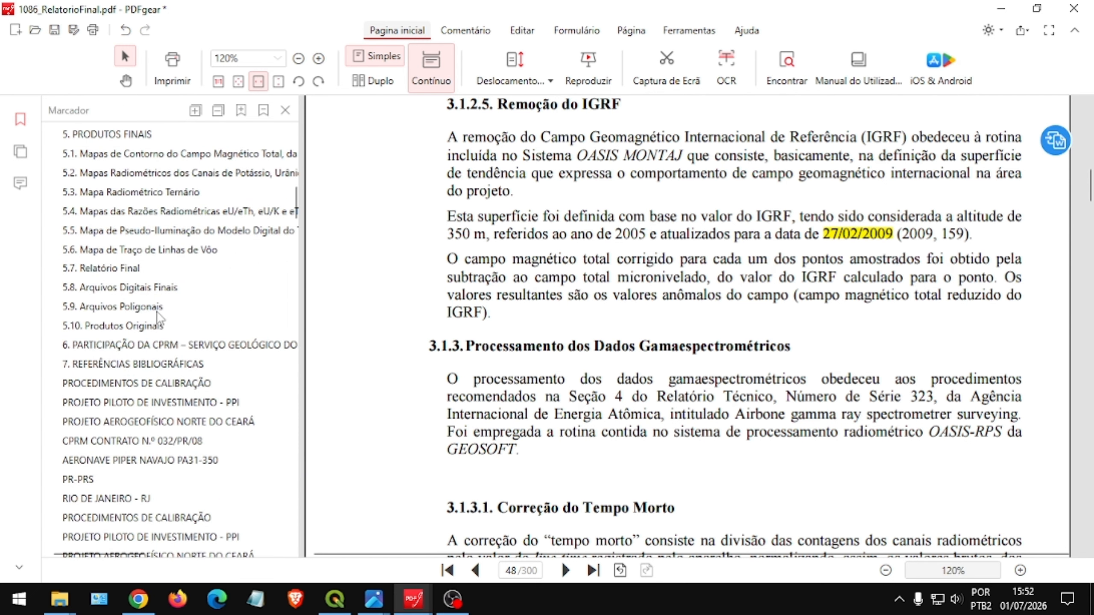
pyautogui.scroll(4, 172, 328)
pyautogui.scroll(1, 172, 327)
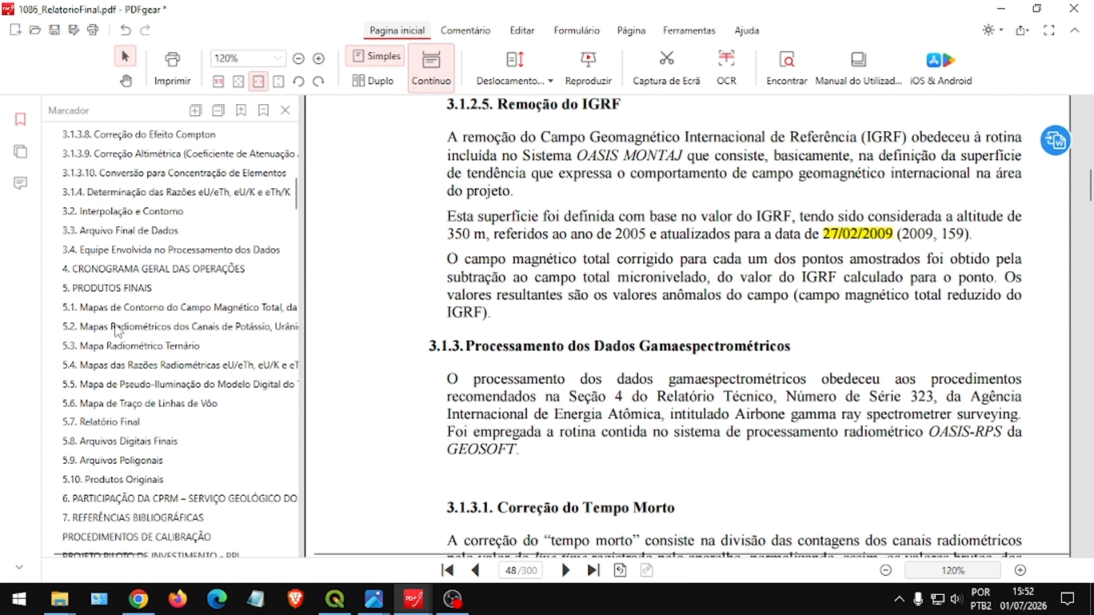
pyautogui.click(109, 463)
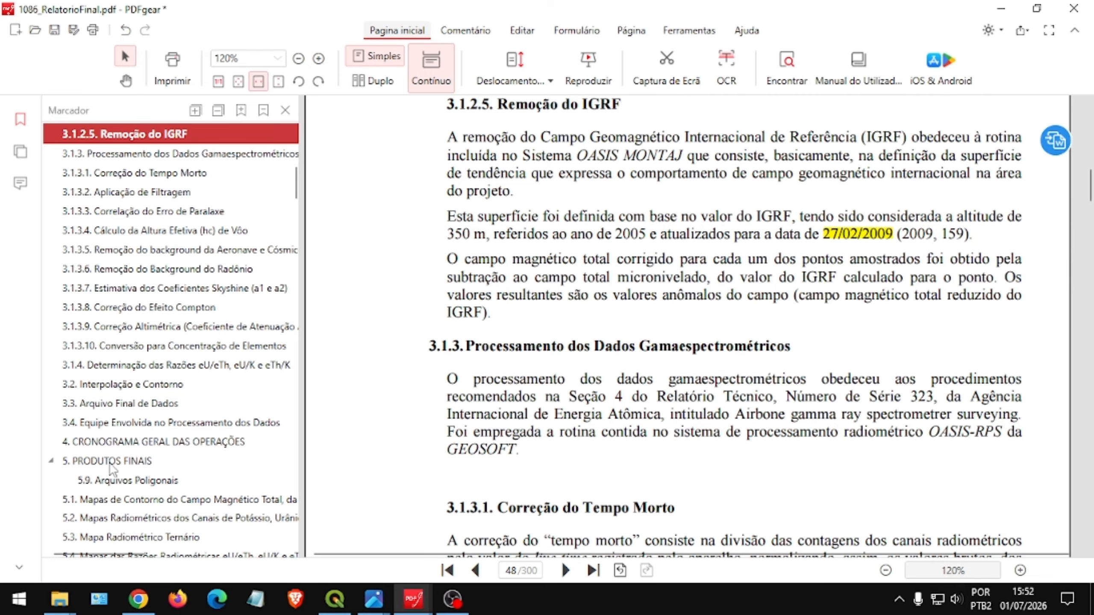
pyautogui.click(124, 481)
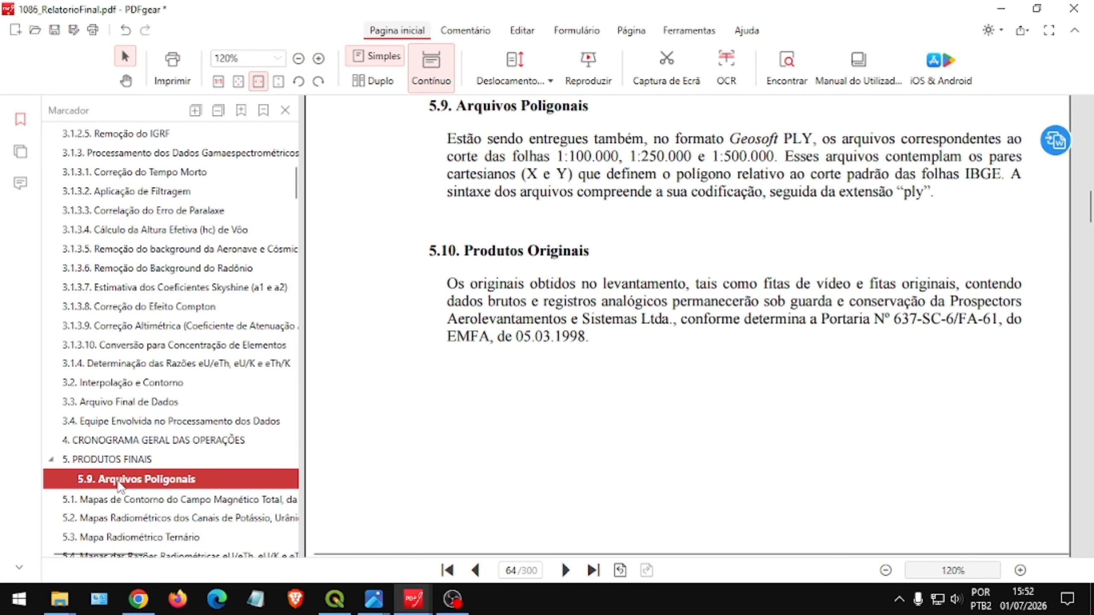
pyautogui.scroll(10, 609, 444)
pyautogui.scroll(15, 659, 321)
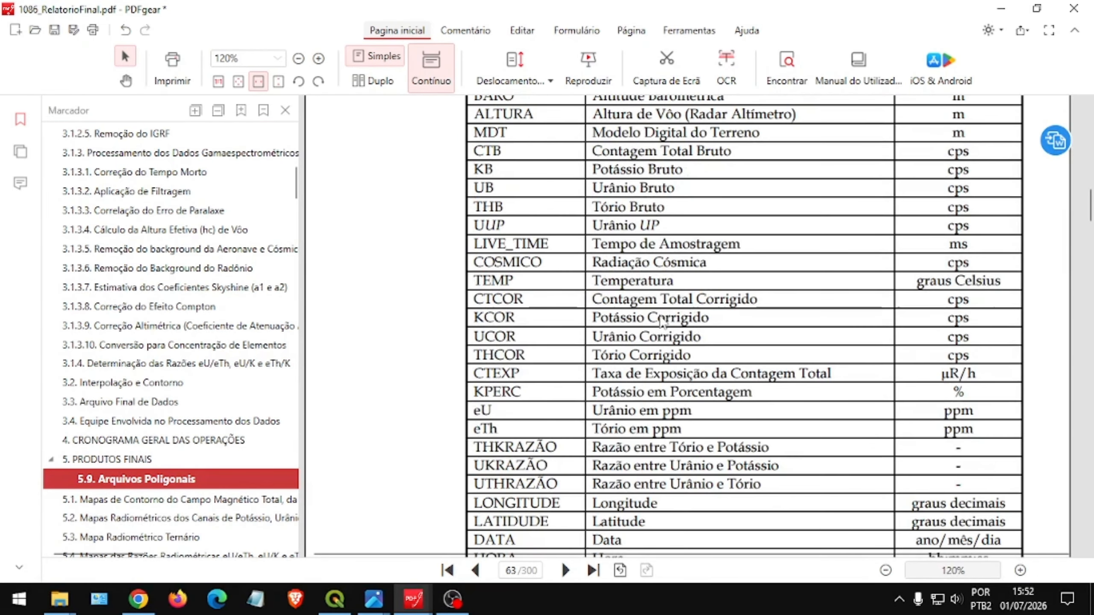
pyautogui.scroll(5, 662, 322)
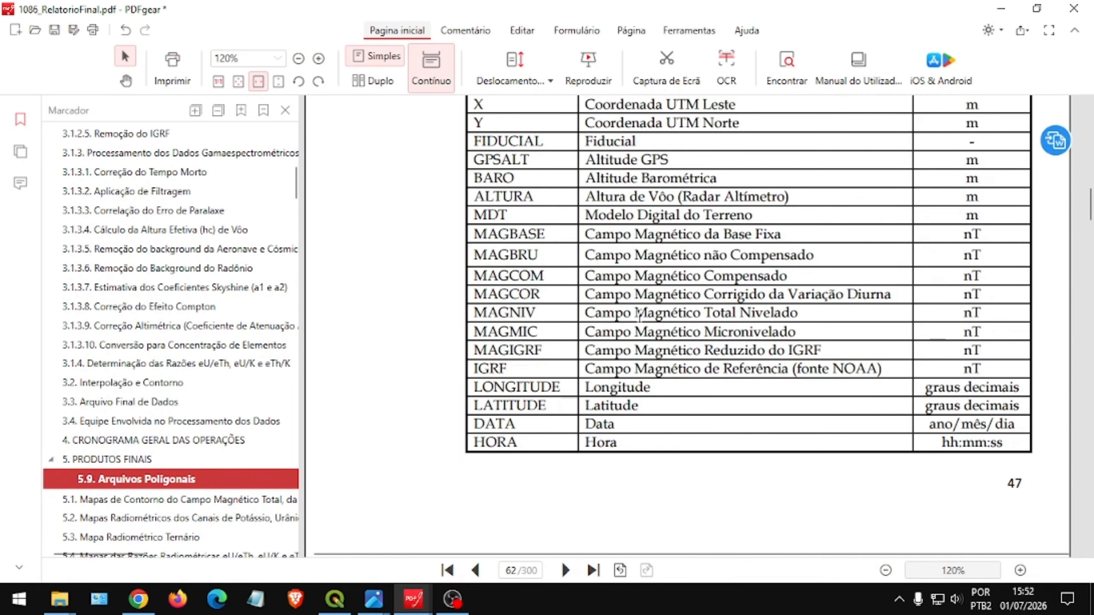
pyautogui.scroll(1, 598, 290)
pyautogui.scroll(-2, 588, 302)
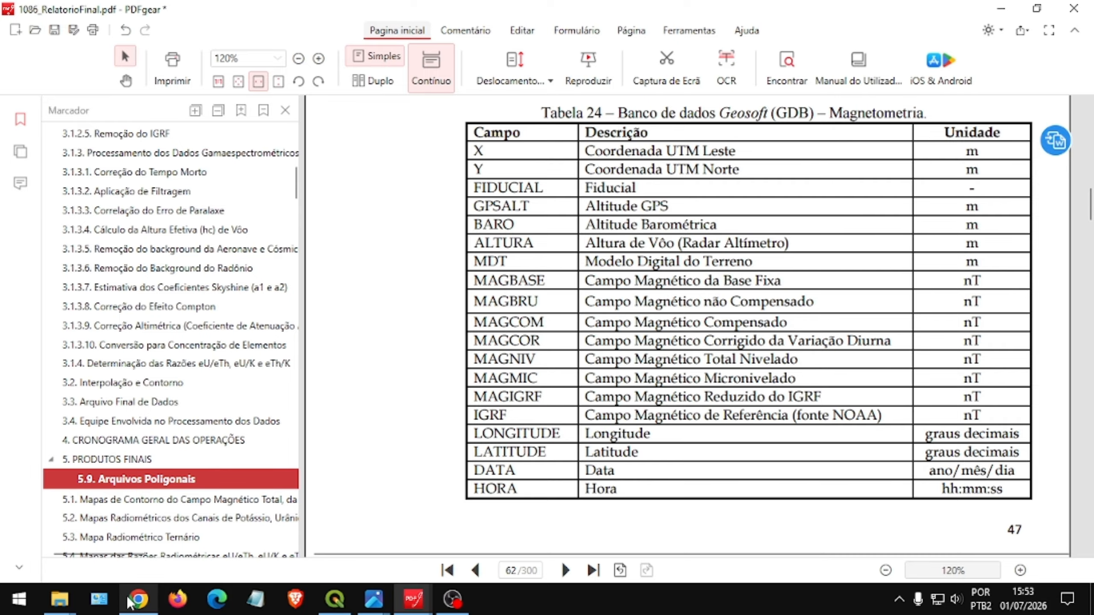
# Switch to Chrome's GeoSGB map and set the Norte do Ceará survey polygon as the geoprocessing input.
pyautogui.moveTo(139, 597)
pyautogui.click(137, 557)
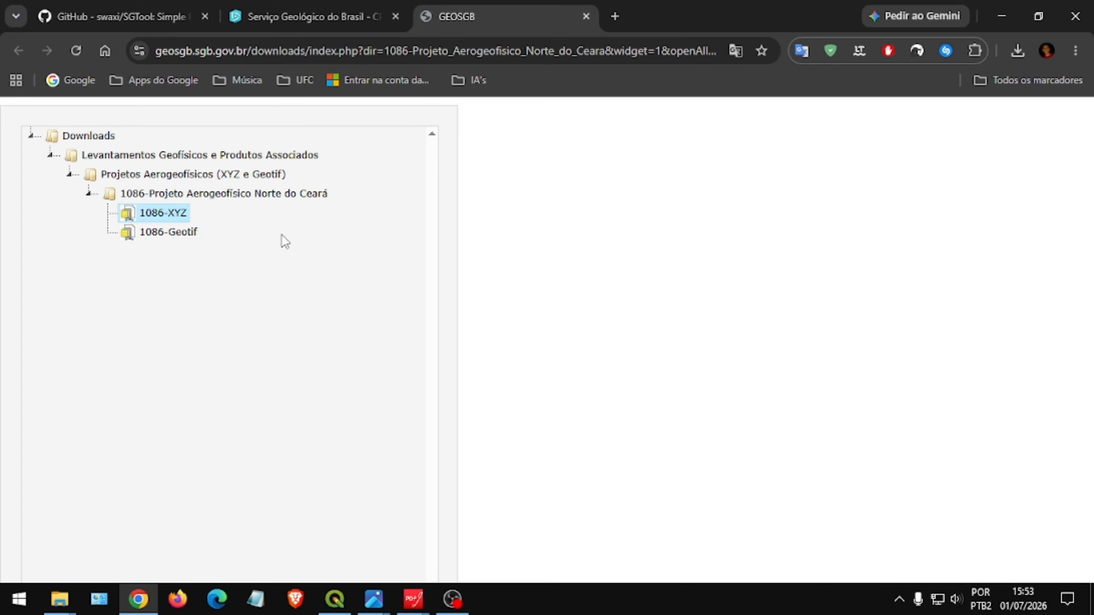
pyautogui.click(310, 4)
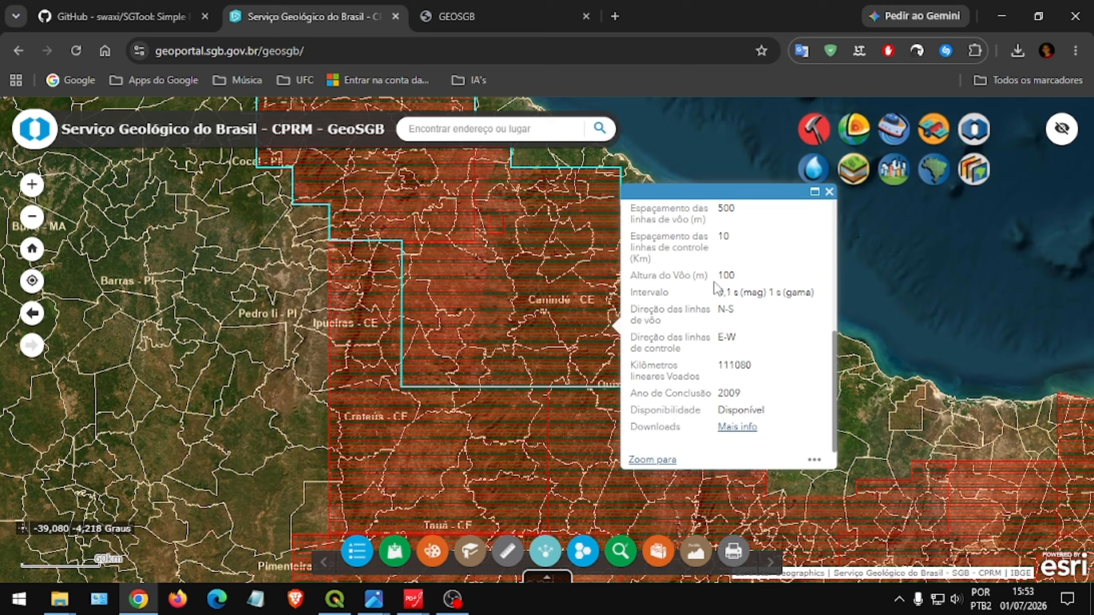
pyautogui.click(816, 461)
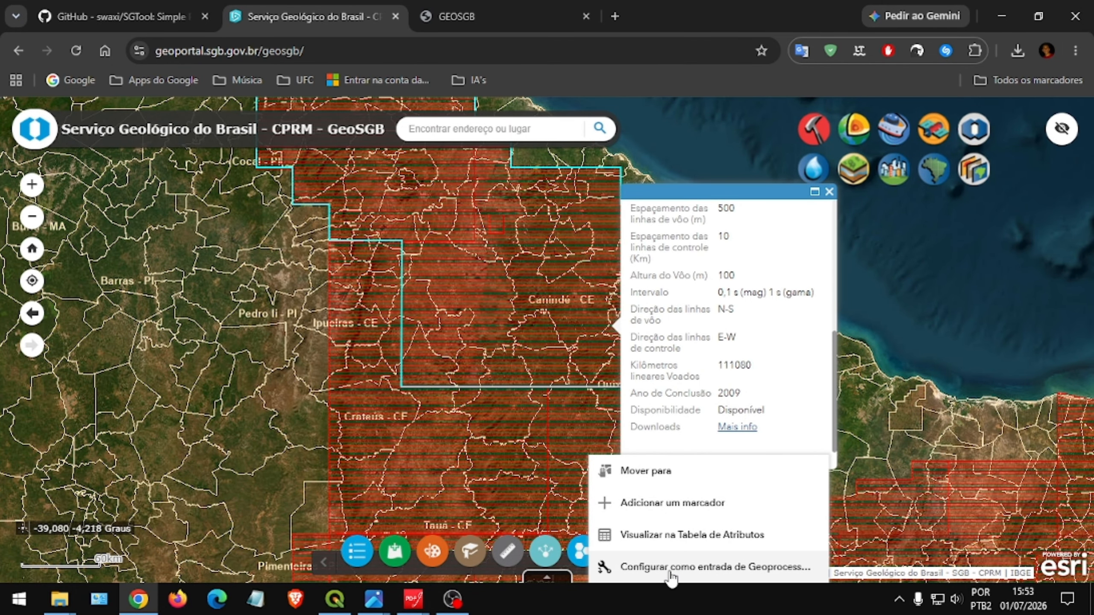
pyautogui.click(749, 569)
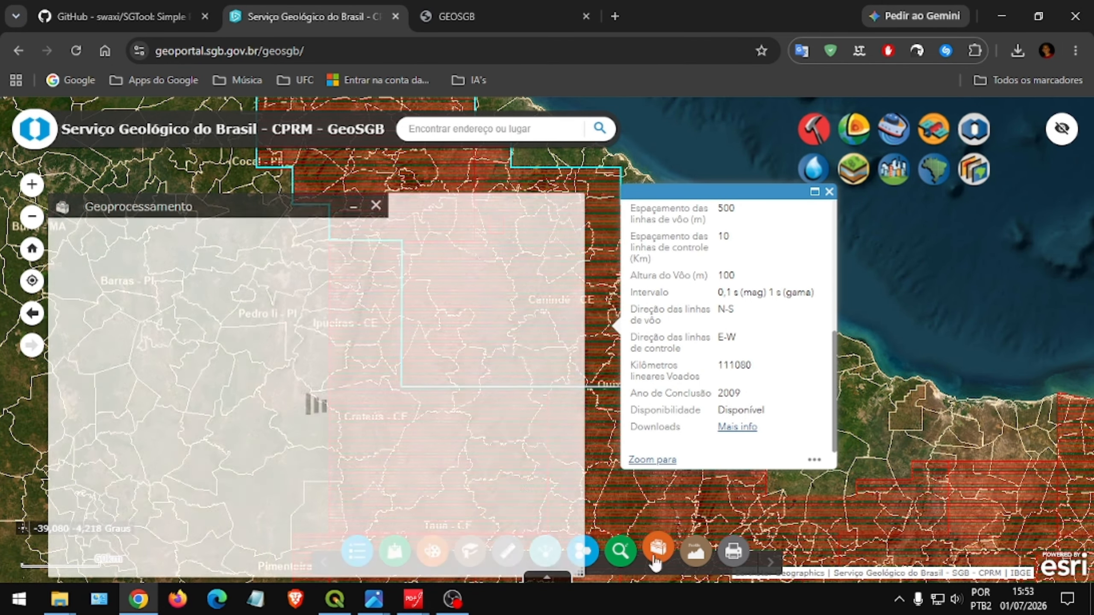
# Choose Projetos de aerogeofísica as the only layer to extract, deselecting Afloramentos geológicos.
pyautogui.scroll(-4, 319, 416)
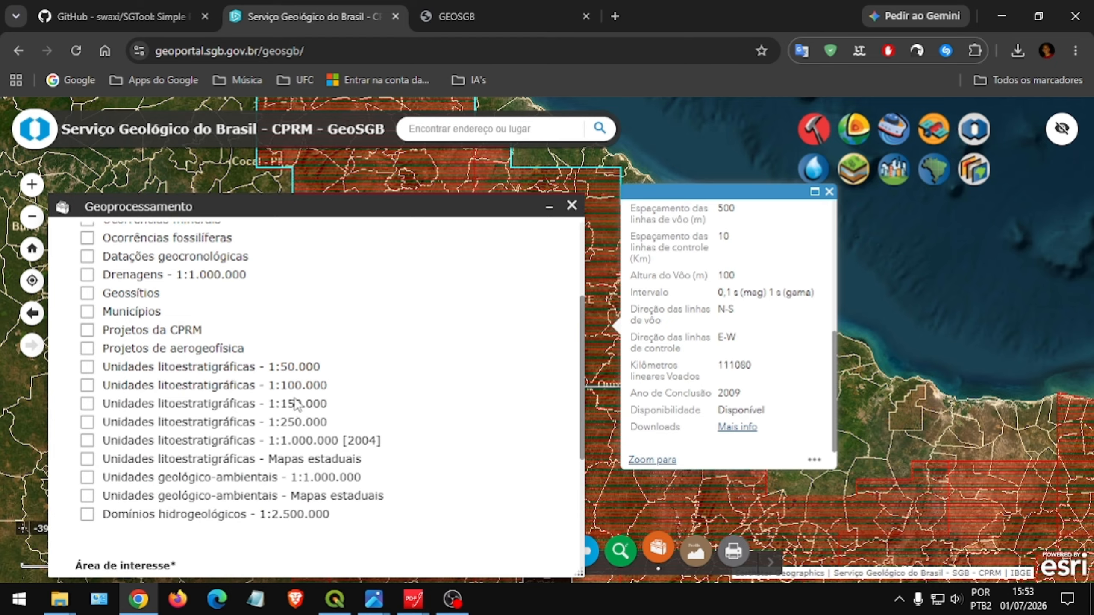
pyautogui.scroll(2, 257, 383)
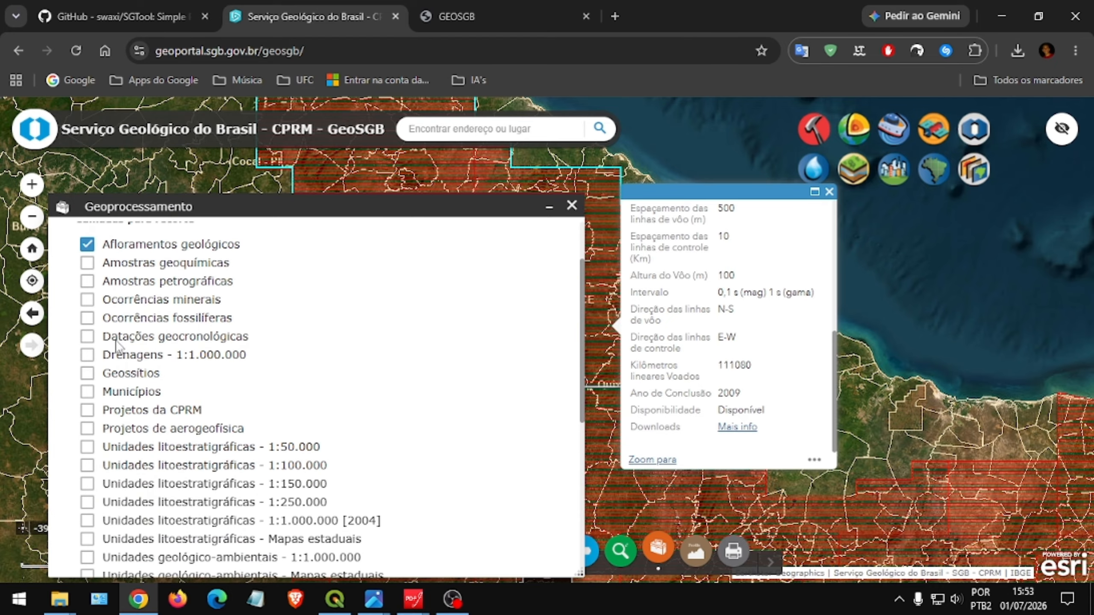
pyautogui.click(88, 428)
pyautogui.click(88, 244)
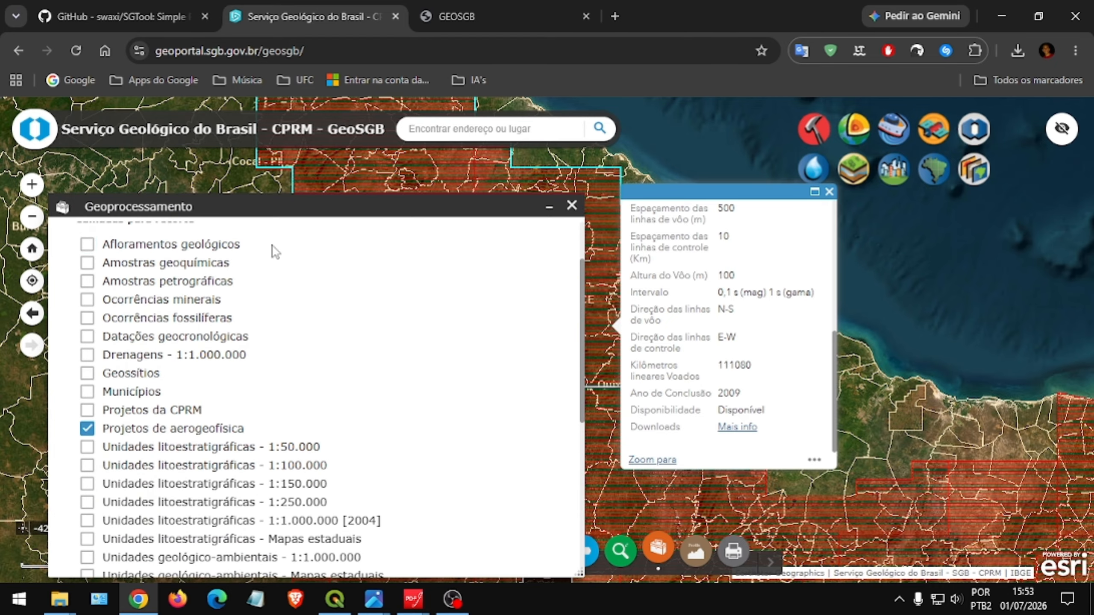
# Set the vector output format to Shapefile - SHP - .shp and run the data extraction.
pyautogui.scroll(-2, 416, 362)
pyautogui.scroll(-6, 413, 362)
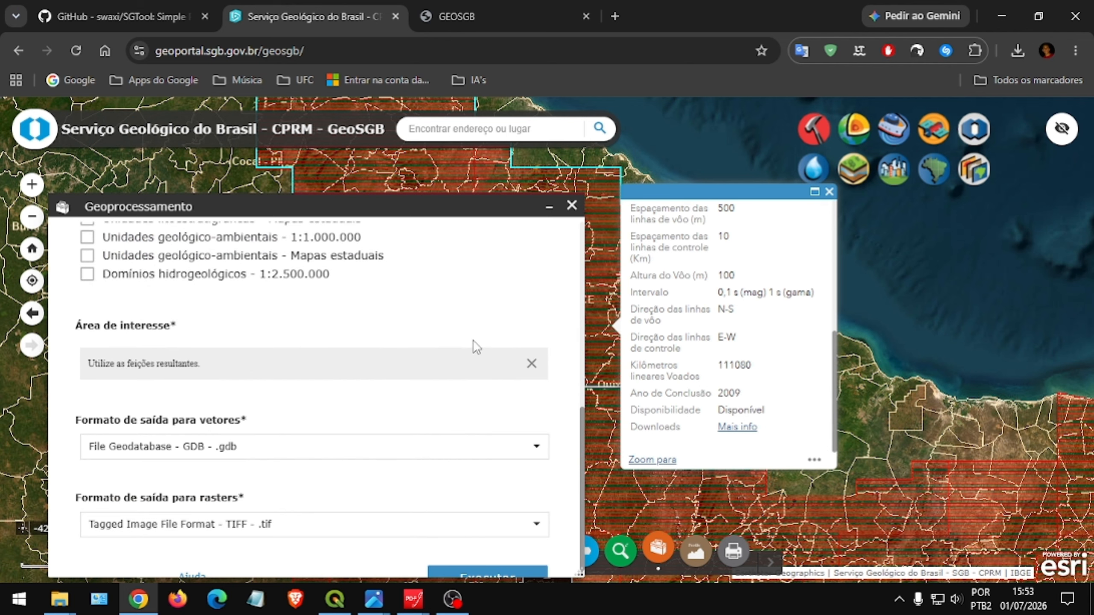
pyautogui.click(240, 443)
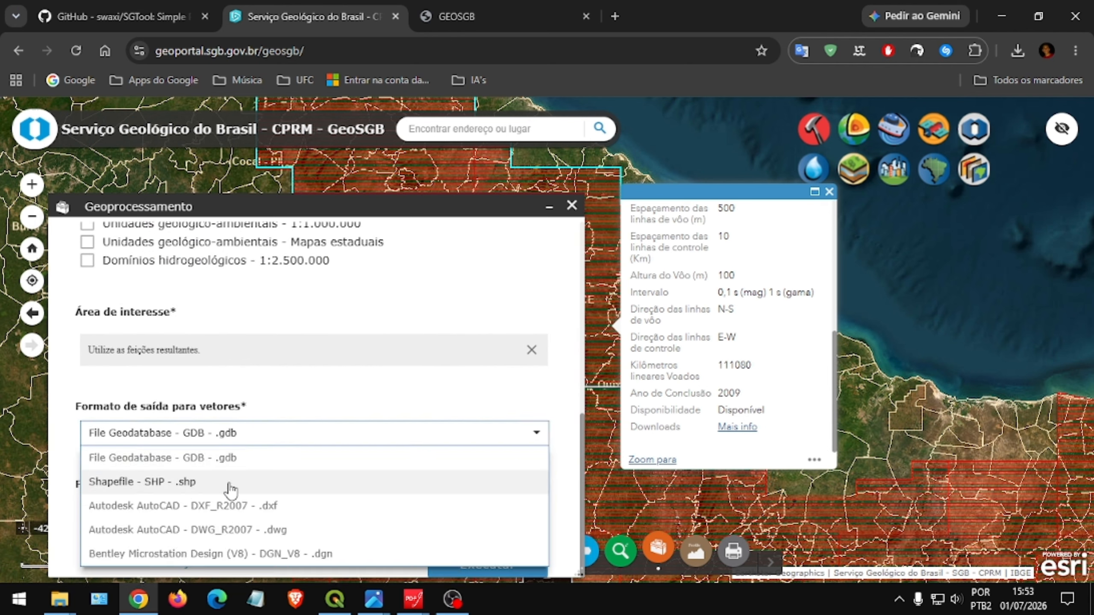
pyautogui.click(207, 482)
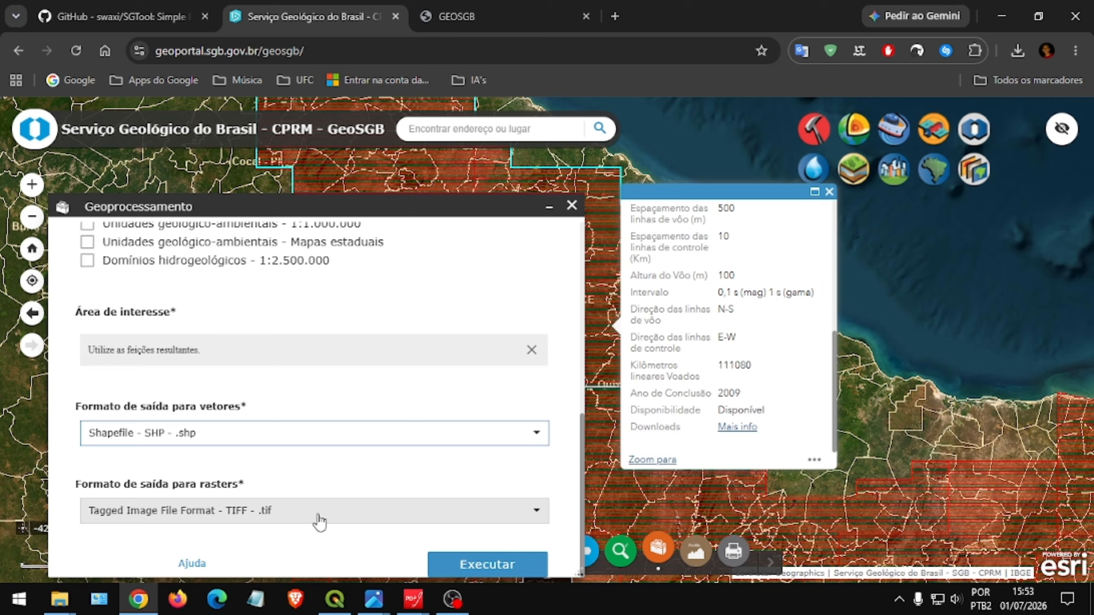
pyautogui.click(487, 574)
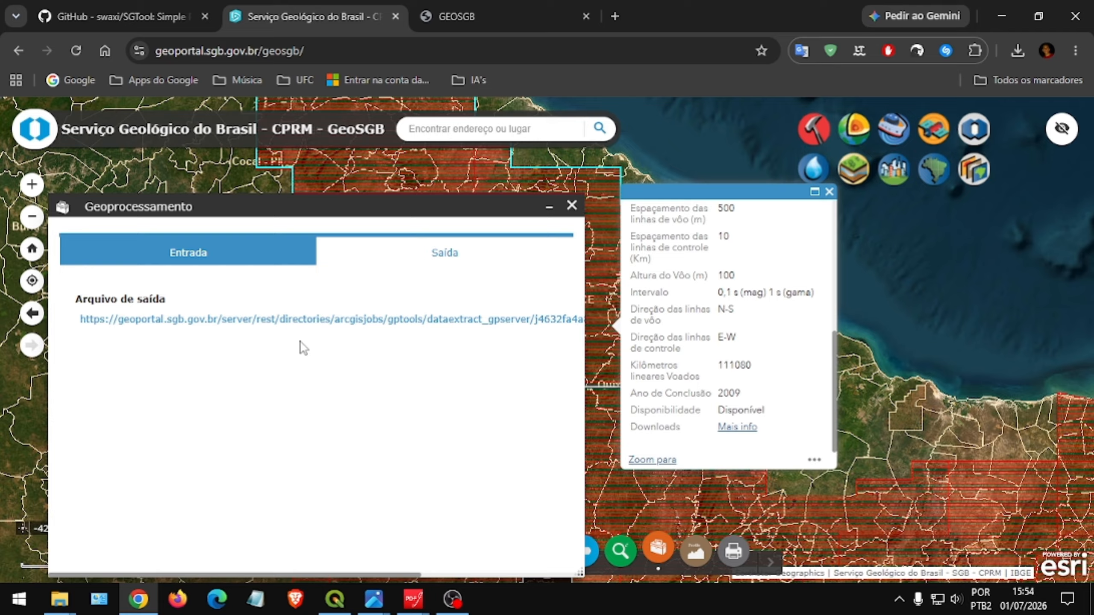
# Download the extraction's output file to Downloads as output.zip and show it in its folder.
pyautogui.click(286, 321)
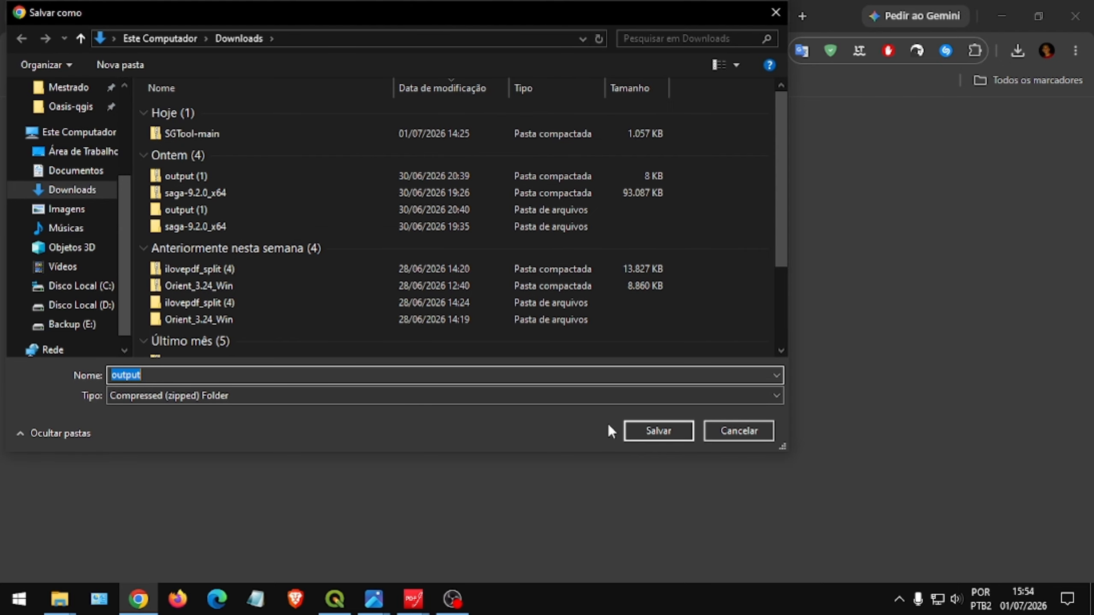
pyautogui.click(646, 430)
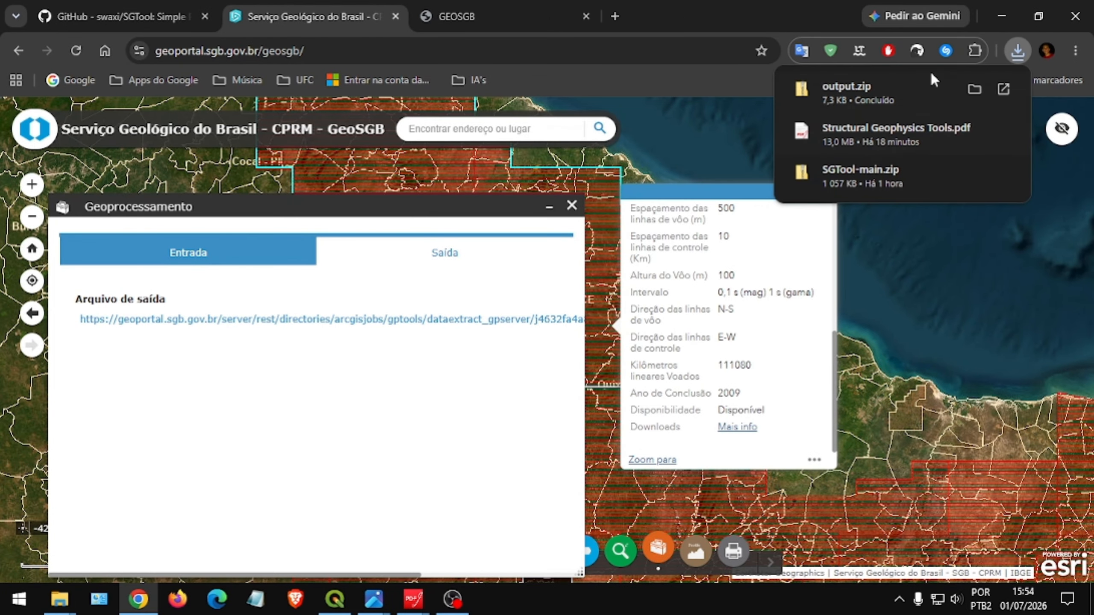
pyautogui.click(972, 89)
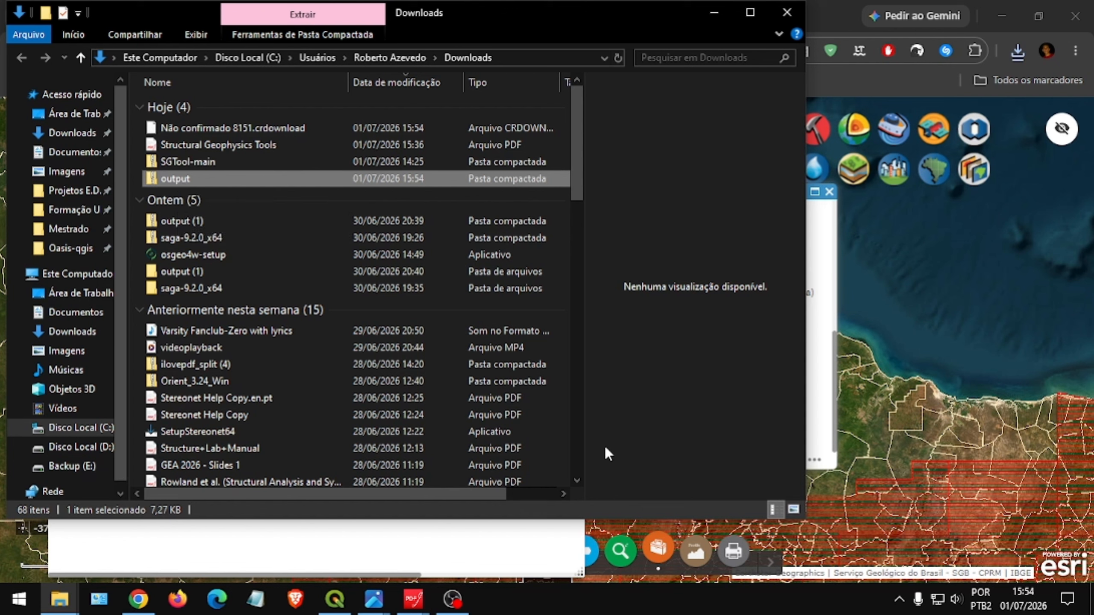
# Switch to QGIS, then bring up the 1086_XYZ folder in File Explorer and check the XYZs folder's details.
pyautogui.click(336, 607)
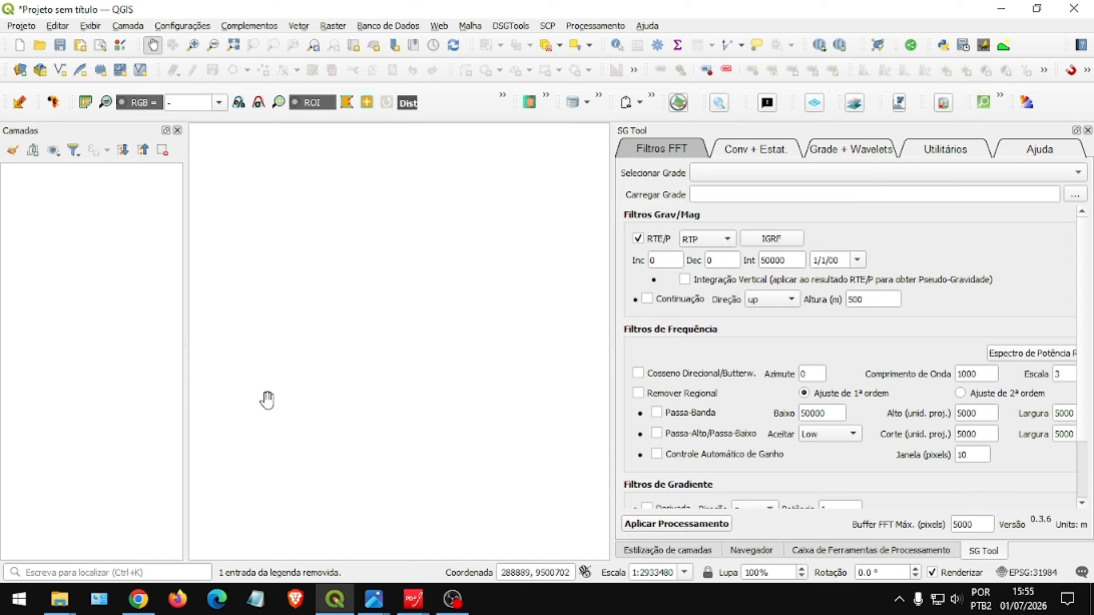
pyautogui.moveTo(60, 612)
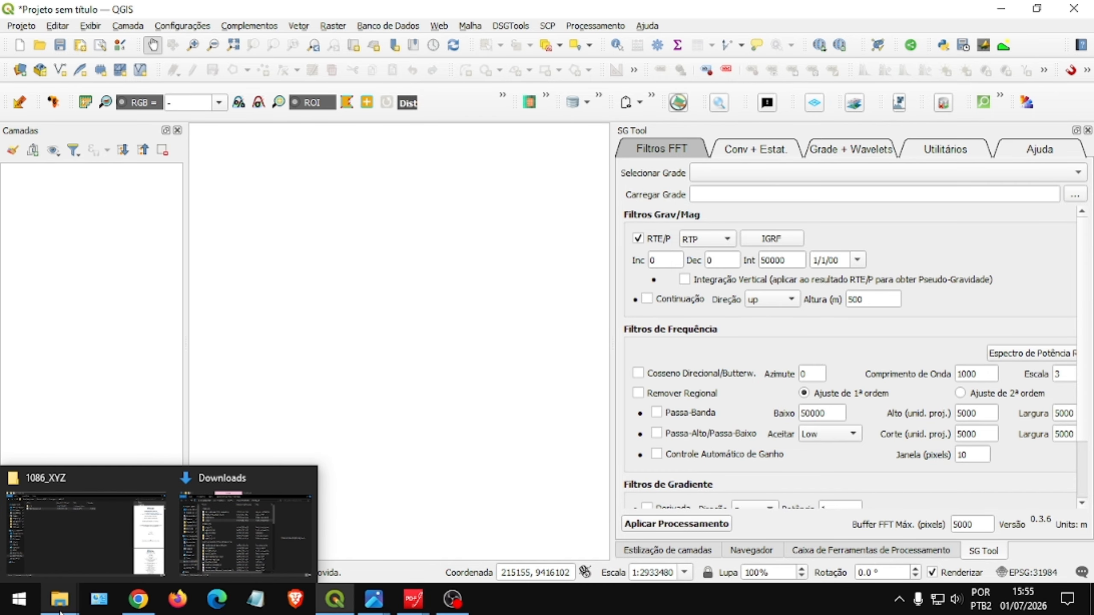
pyautogui.click(106, 546)
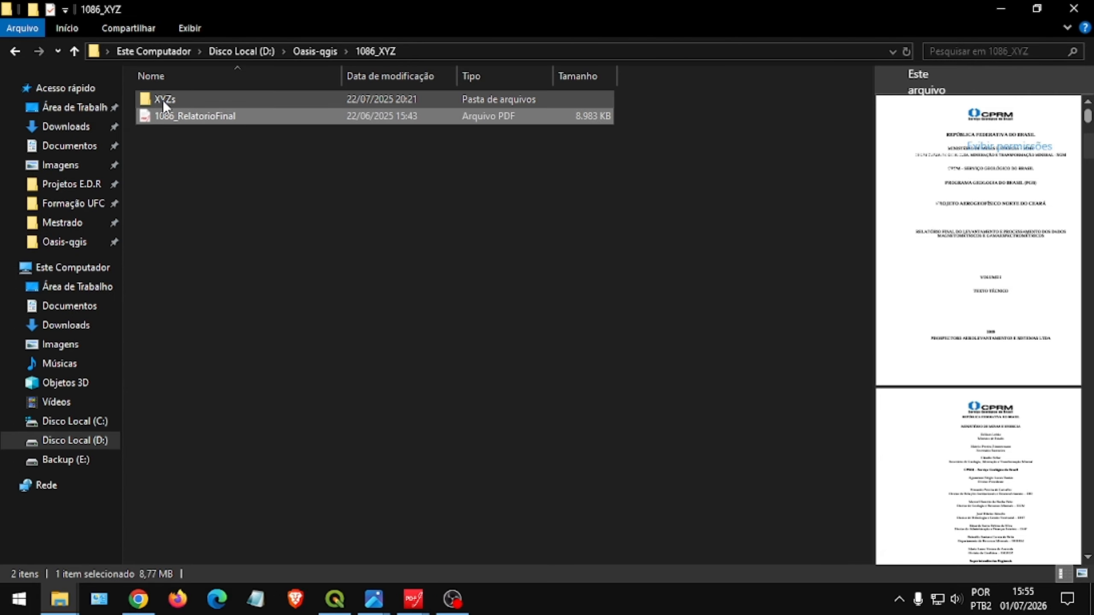
pyautogui.moveTo(163, 100)
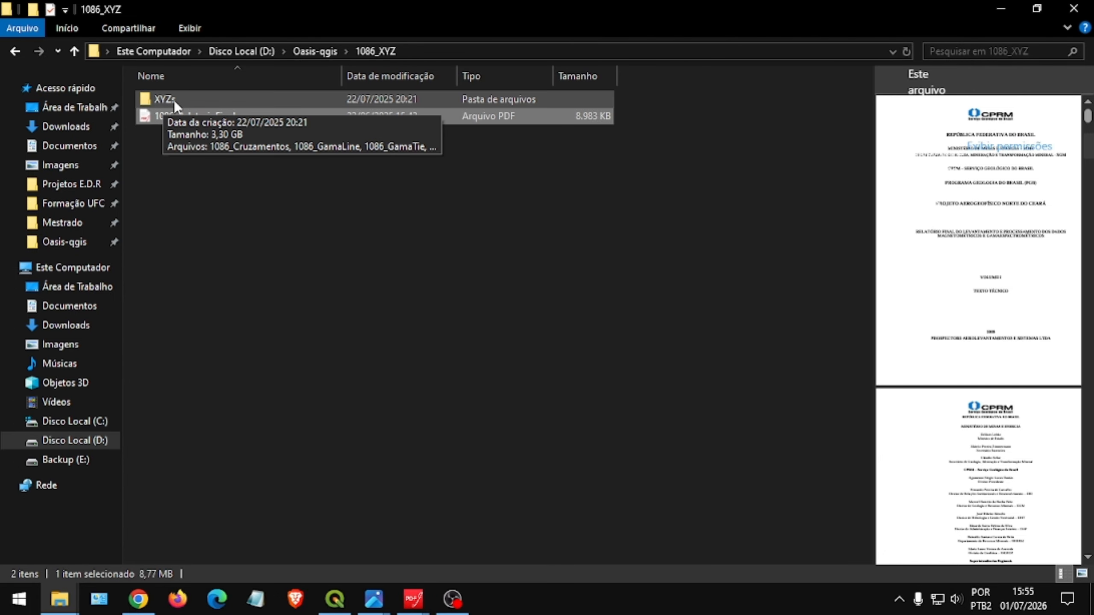
# Open the XYZs folder and compare 1086_GamaLine.XYZ with 1086_GamaLine_editado.XYZ in Sublime Text, examining the header lines.
pyautogui.doubleClick(174, 100)
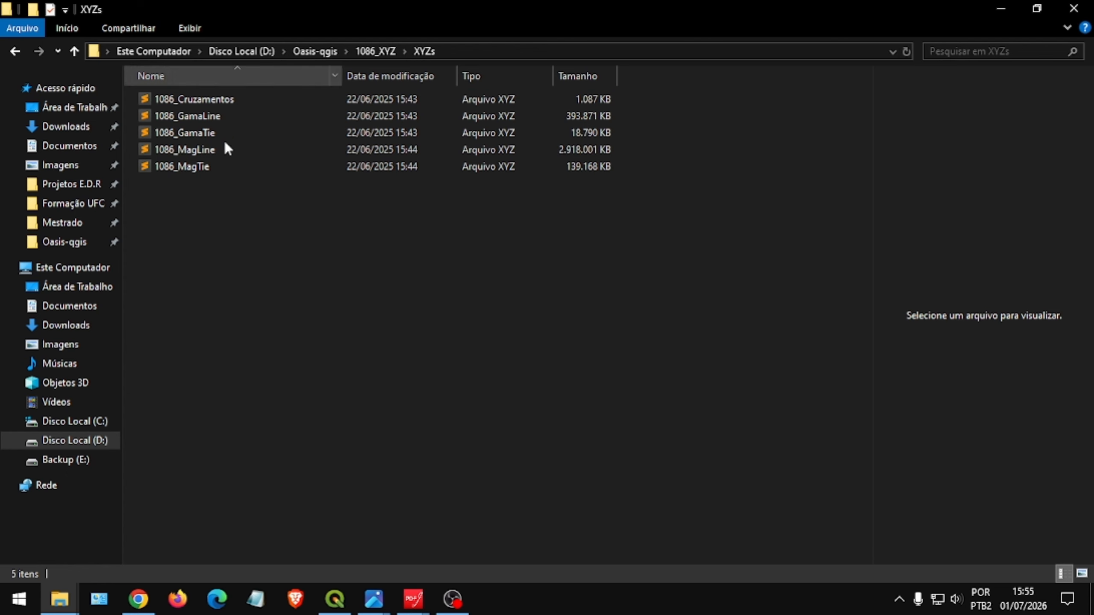
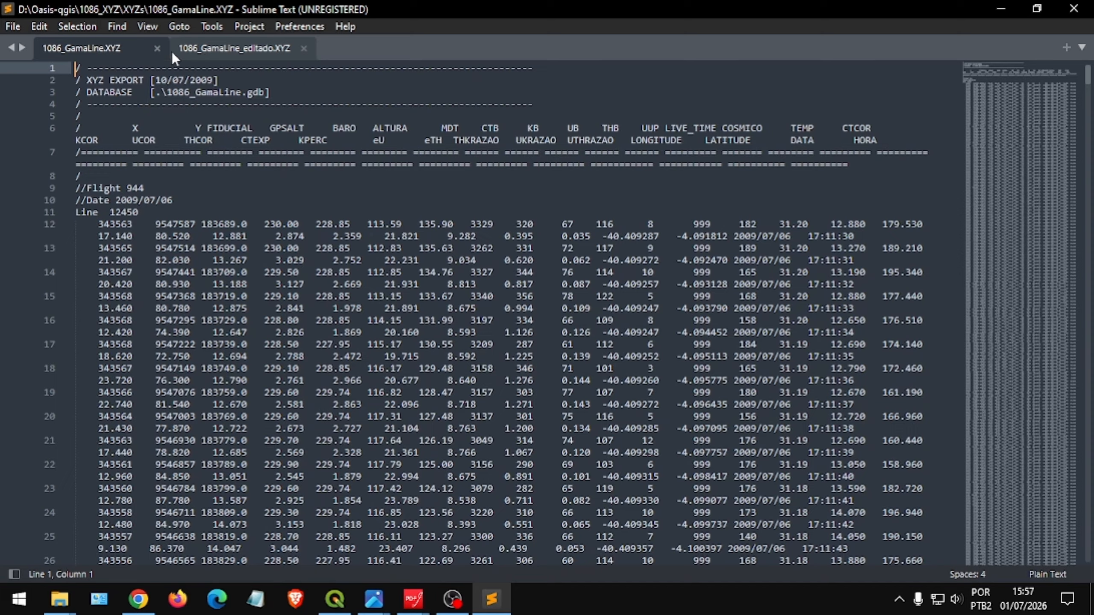
pyautogui.click(232, 51)
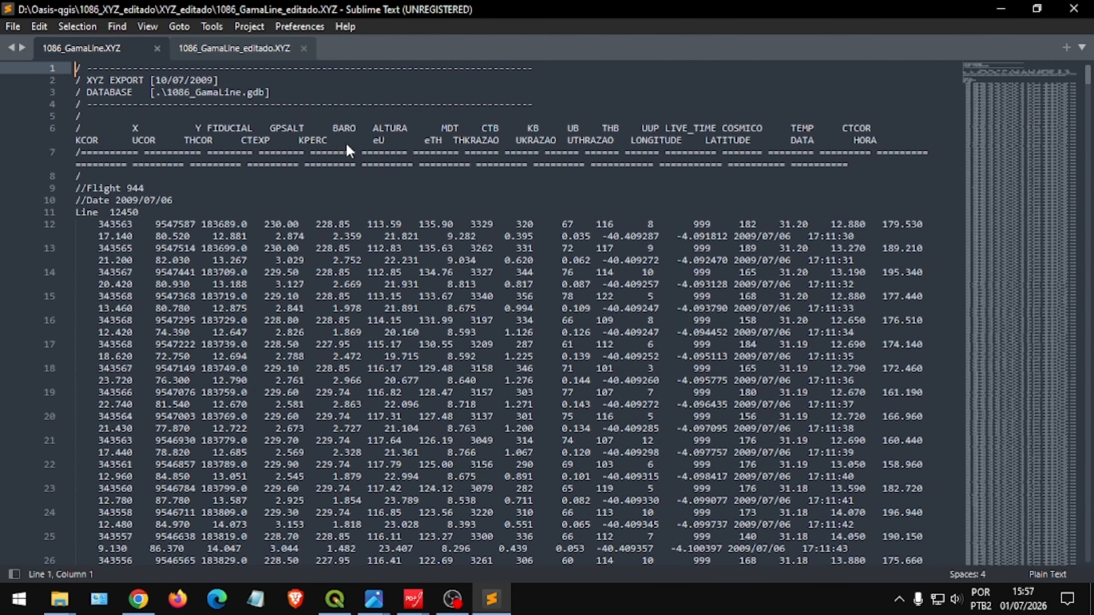
pyautogui.hotkey('ctrl', 'Tab')
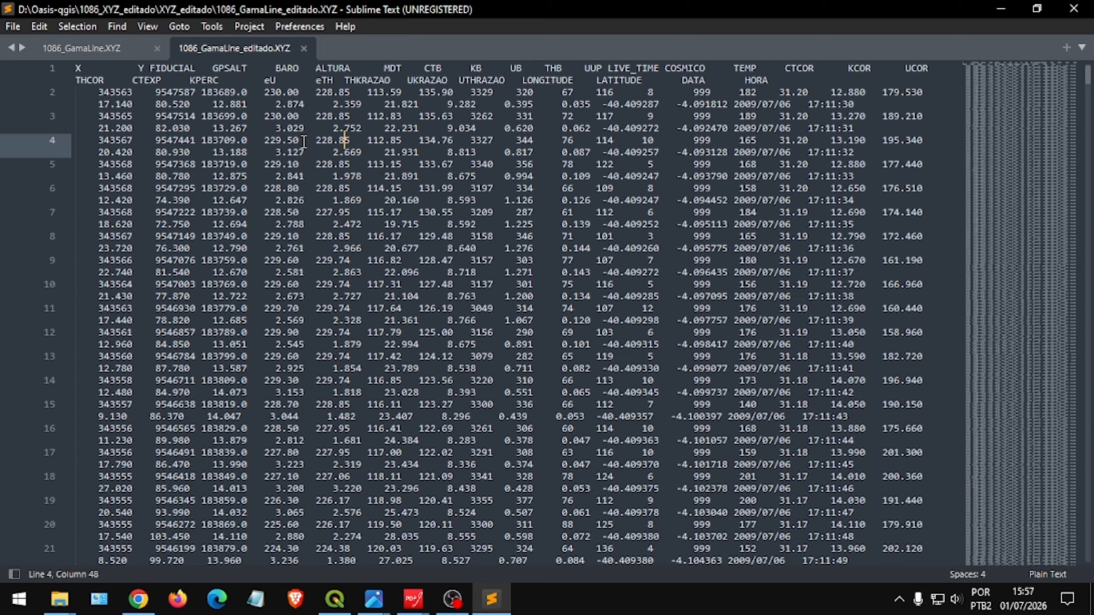
# Switch to QGIS and bring up the delimited text import settings in the data source manager.
pyautogui.click(340, 601)
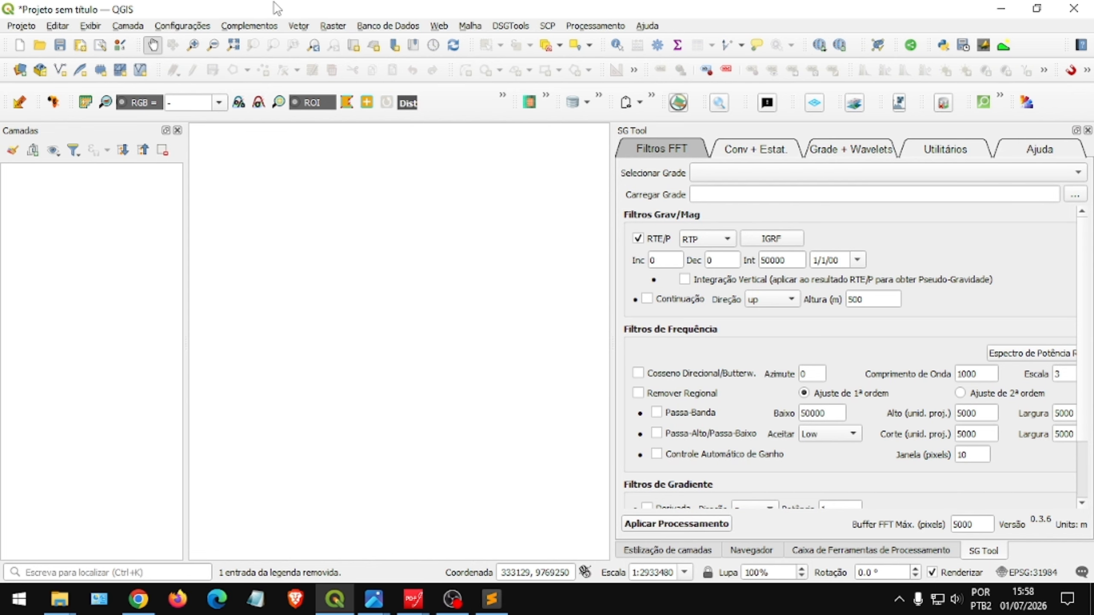
pyautogui.click(17, 74)
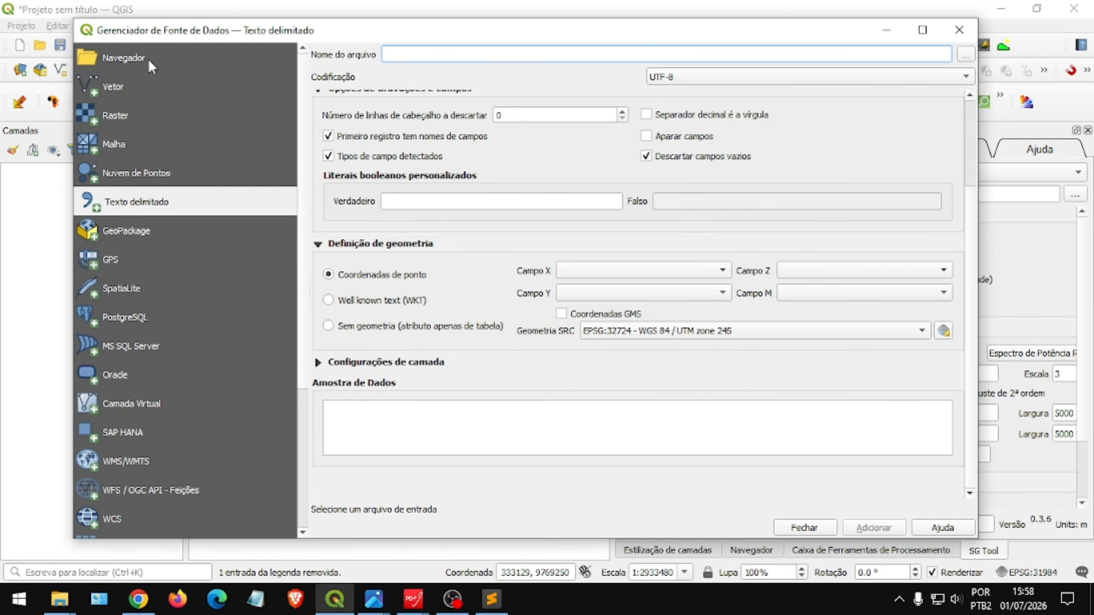
pyautogui.click(169, 210)
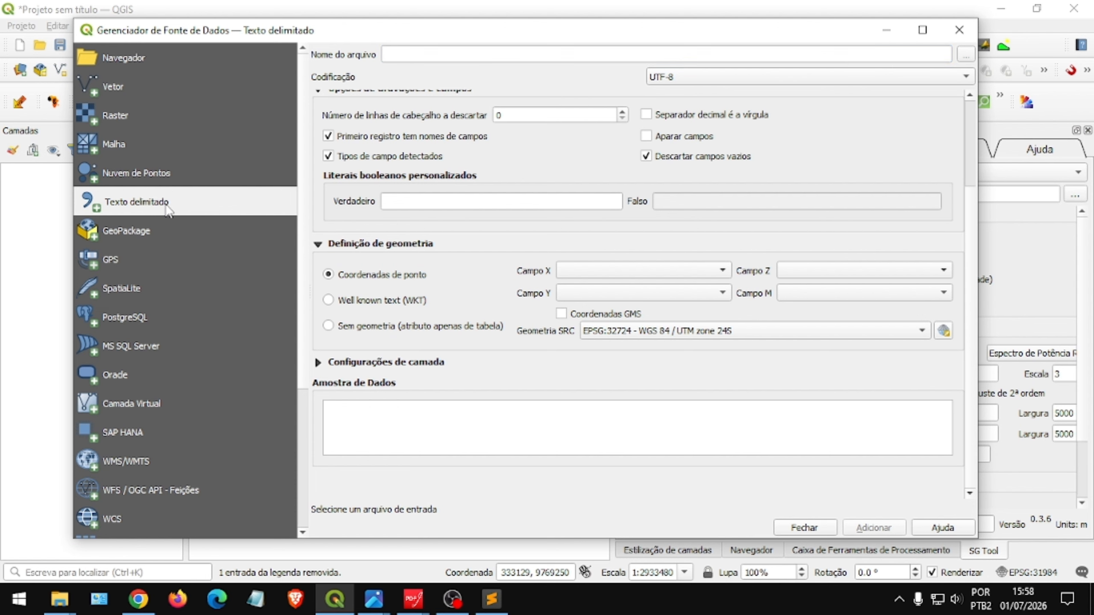
pyautogui.scroll(5, 396, 142)
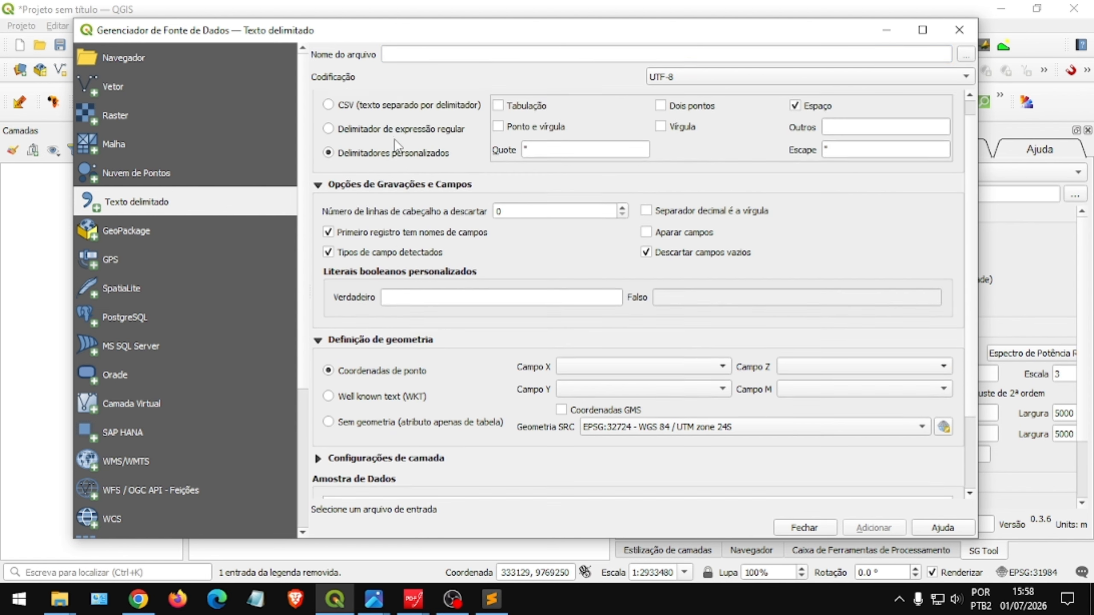
# Load 1086_GamaLine_editado.XYZ from D:\Oasis-qgis\1086_XYZ_editado\XYZ_editado as the delimited text input file.
pyautogui.click(965, 55)
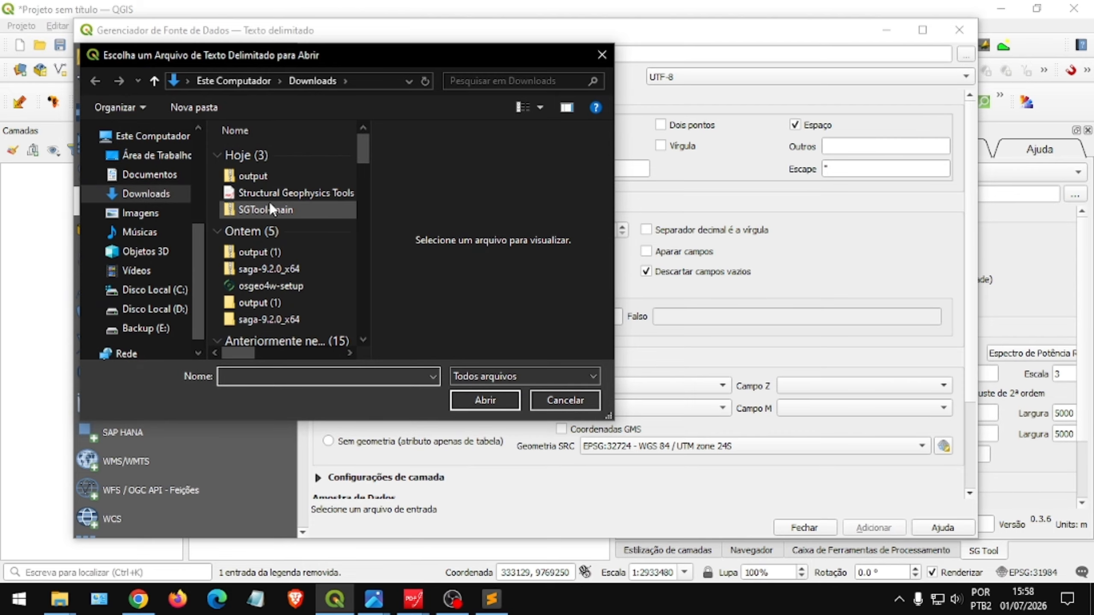
pyautogui.click(147, 290)
pyautogui.click(151, 310)
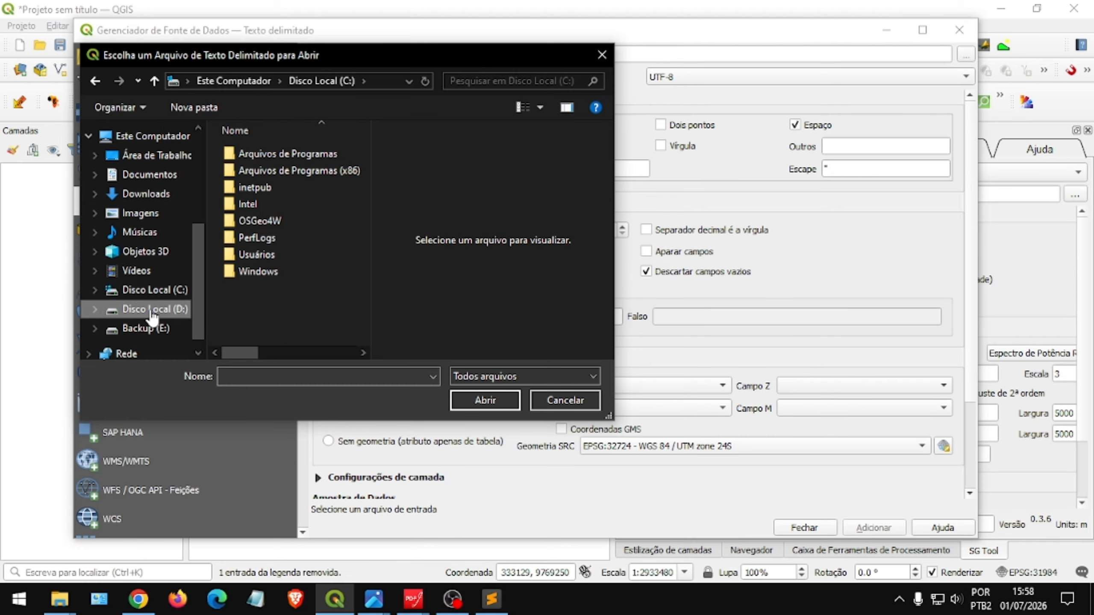
pyautogui.doubleClick(269, 223)
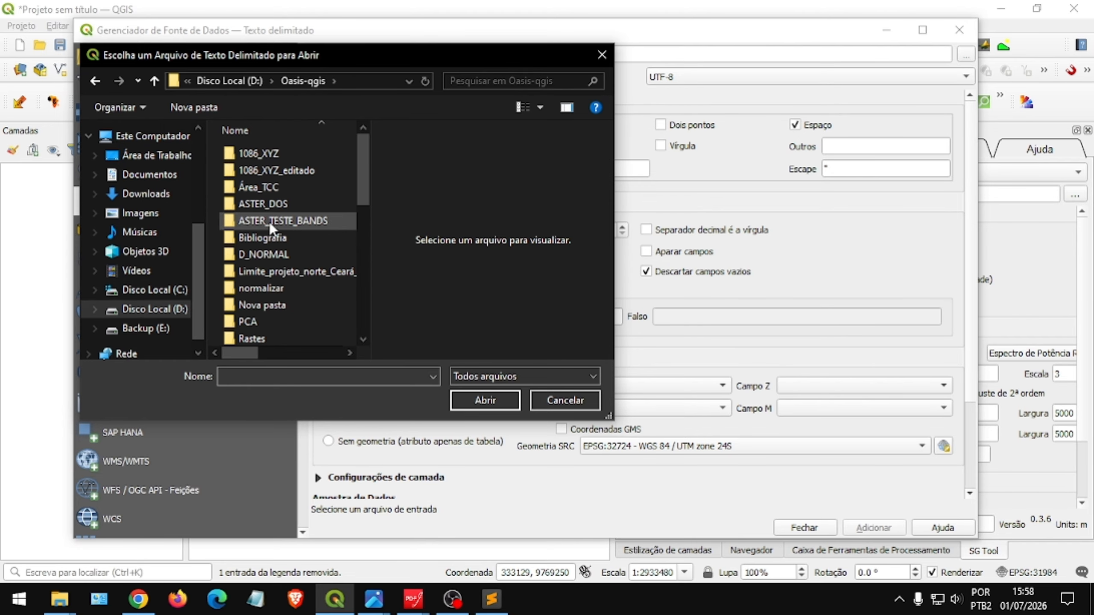
pyautogui.doubleClick(268, 172)
pyautogui.doubleClick(269, 173)
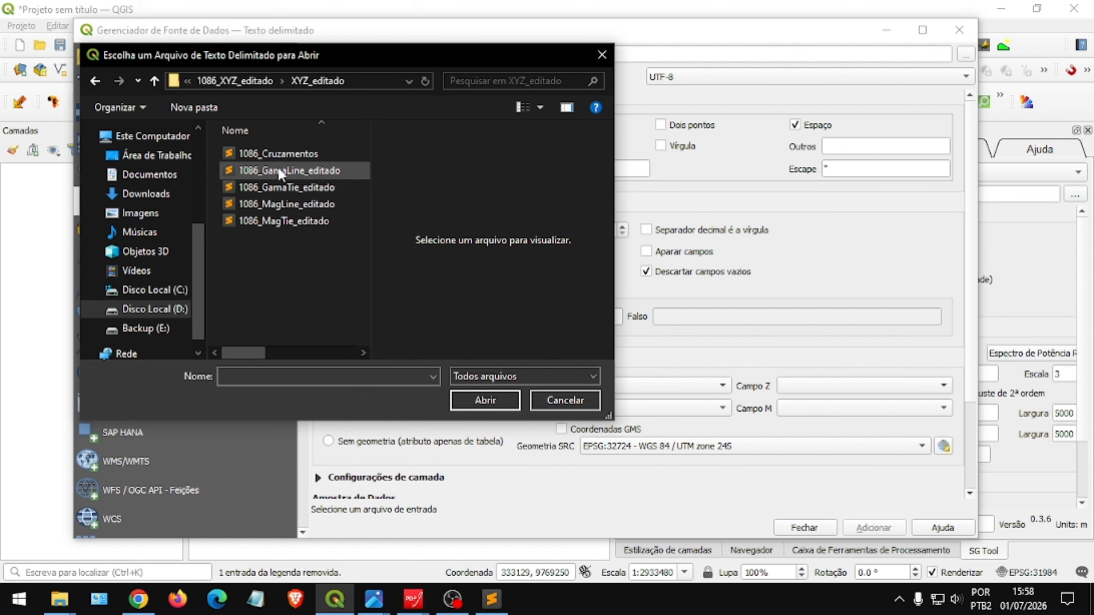
pyautogui.click(301, 173)
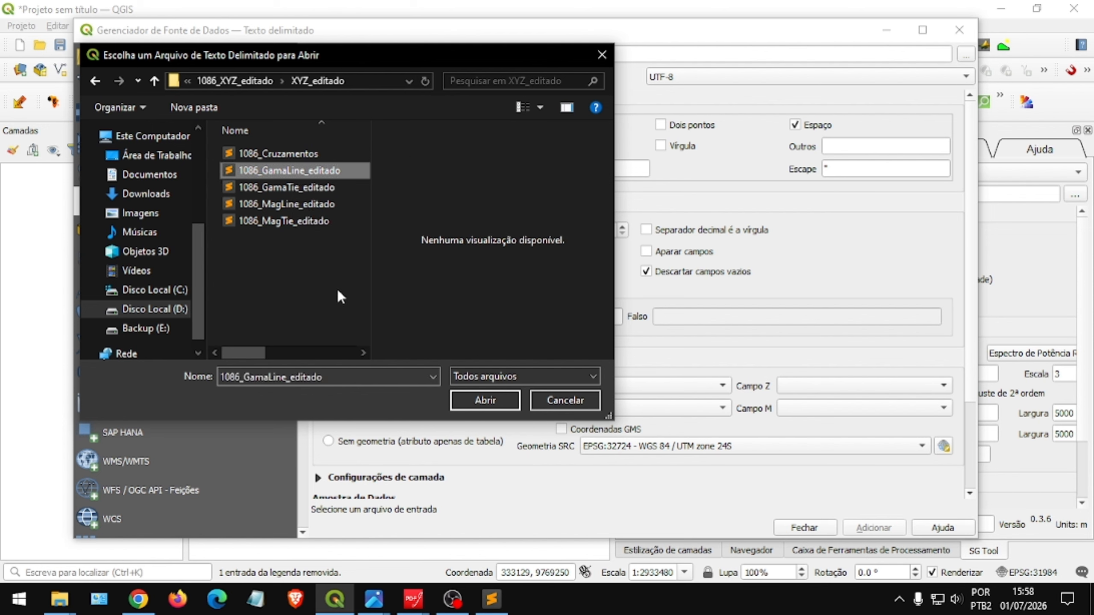
pyautogui.click(481, 405)
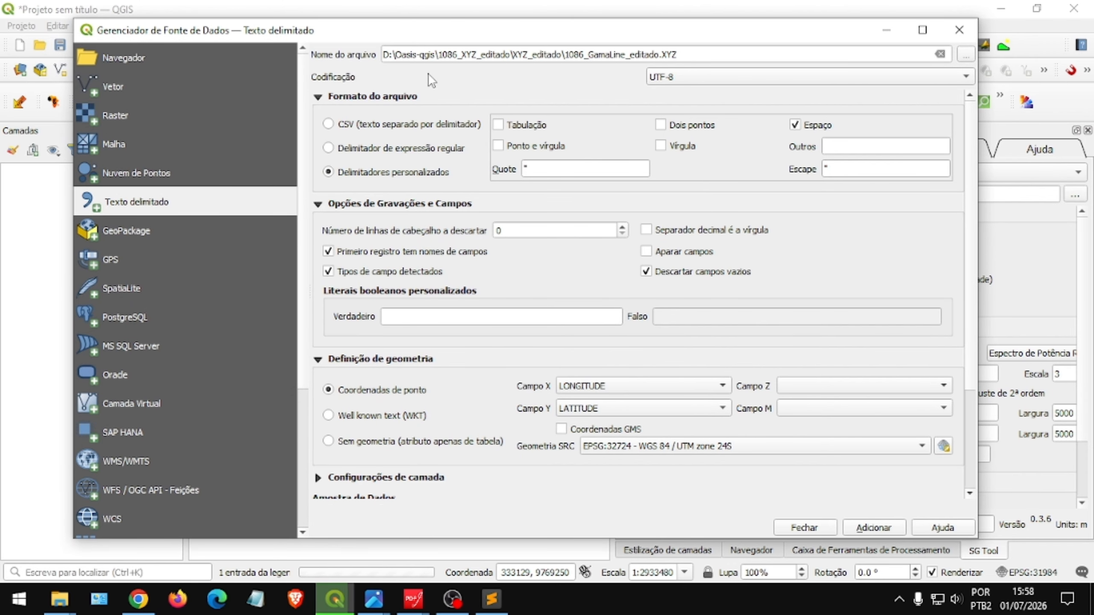
# Define the point geometry with X as the X field, Y as the Y field and MDT as the Z field.
pyautogui.scroll(-3, 474, 388)
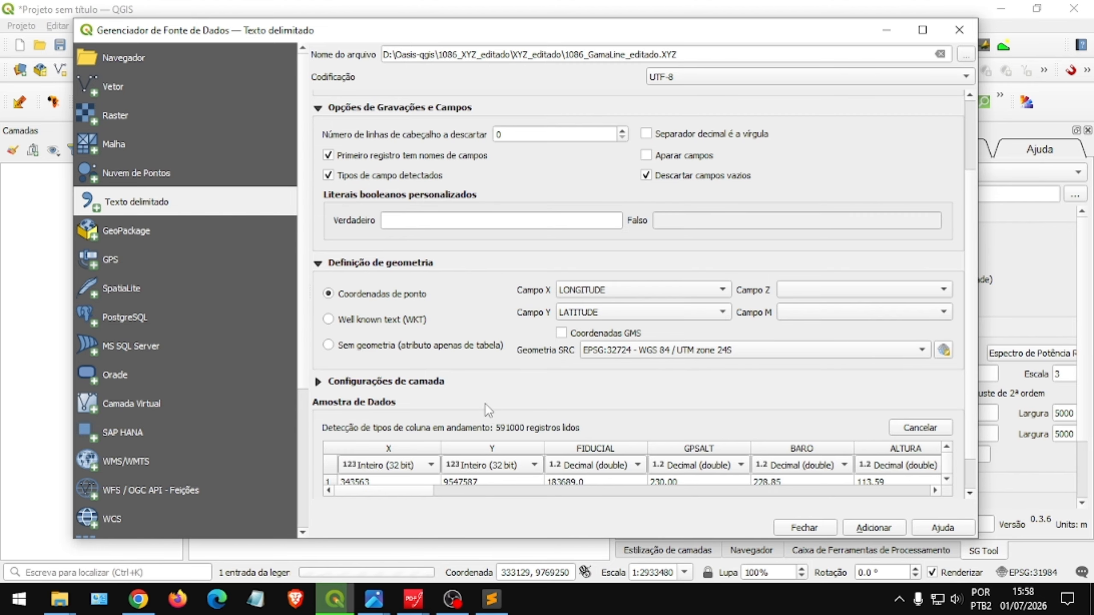
pyautogui.scroll(3, 489, 345)
pyautogui.scroll(-3, 488, 435)
pyautogui.scroll(2, 504, 352)
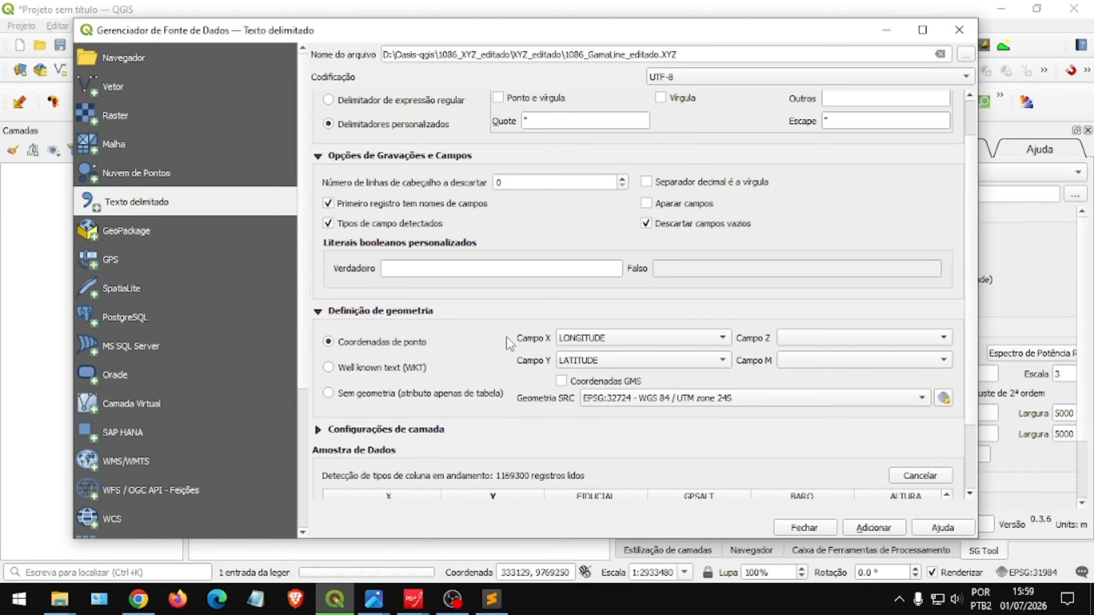
pyautogui.scroll(2, 503, 336)
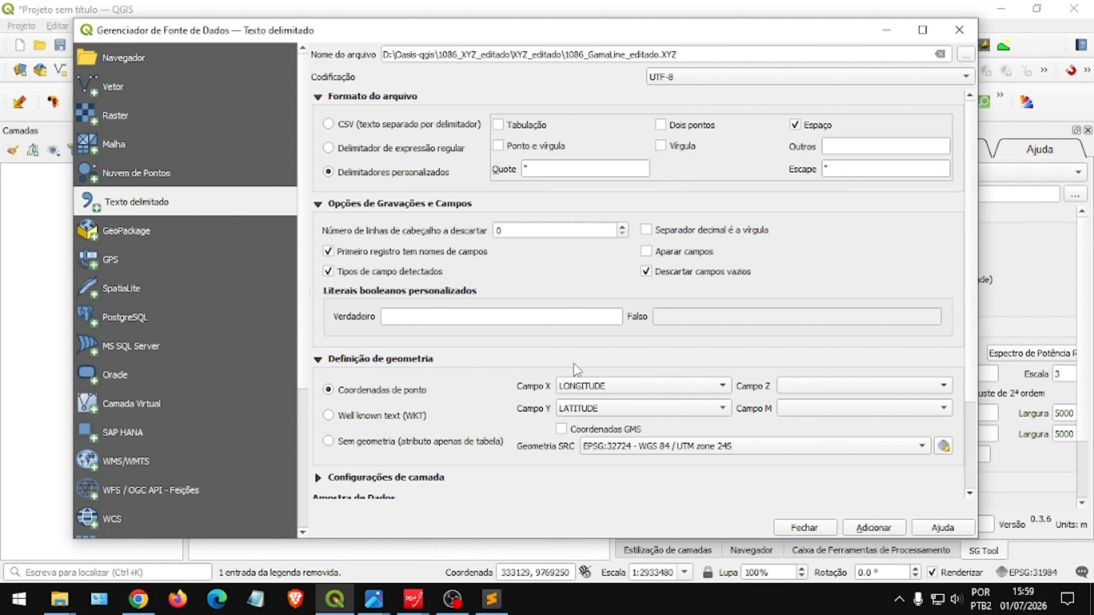
pyautogui.click(602, 391)
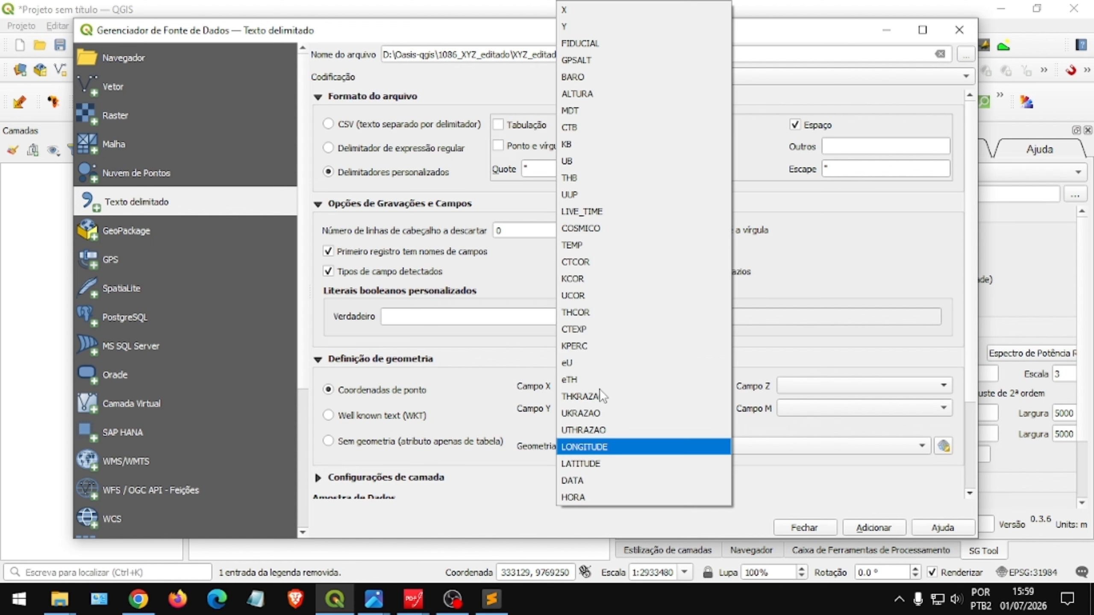
pyautogui.click(584, 6)
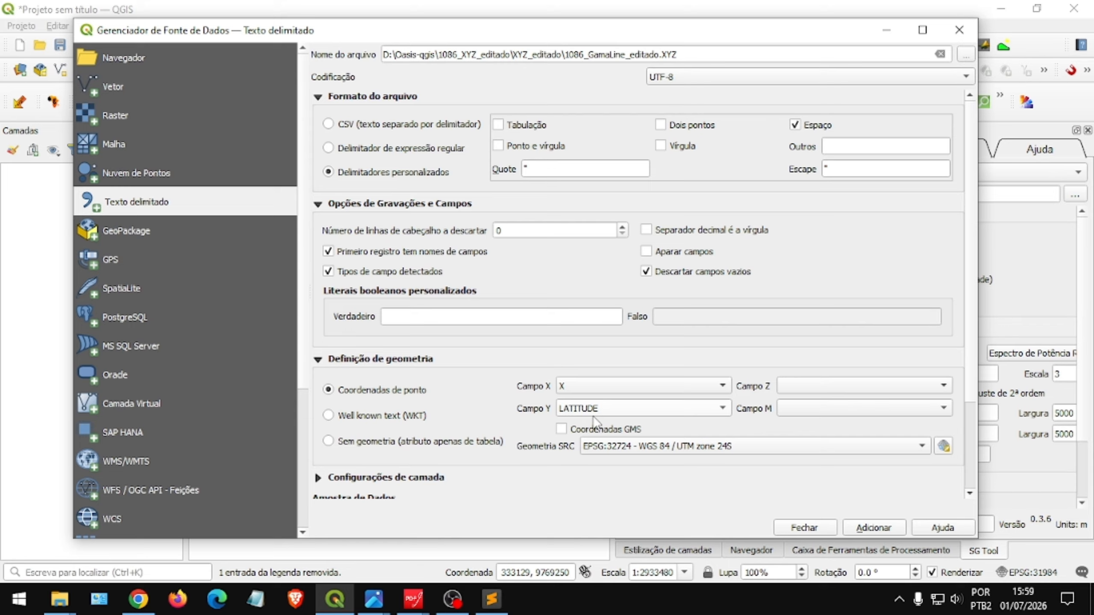
pyautogui.click(609, 408)
pyautogui.click(603, 27)
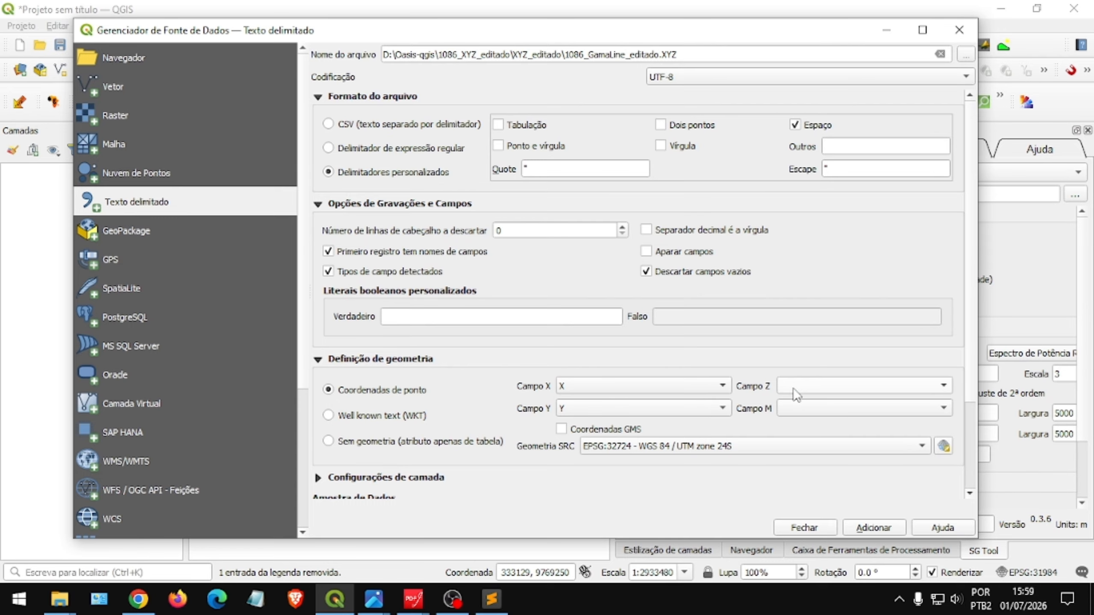
pyautogui.click(780, 387)
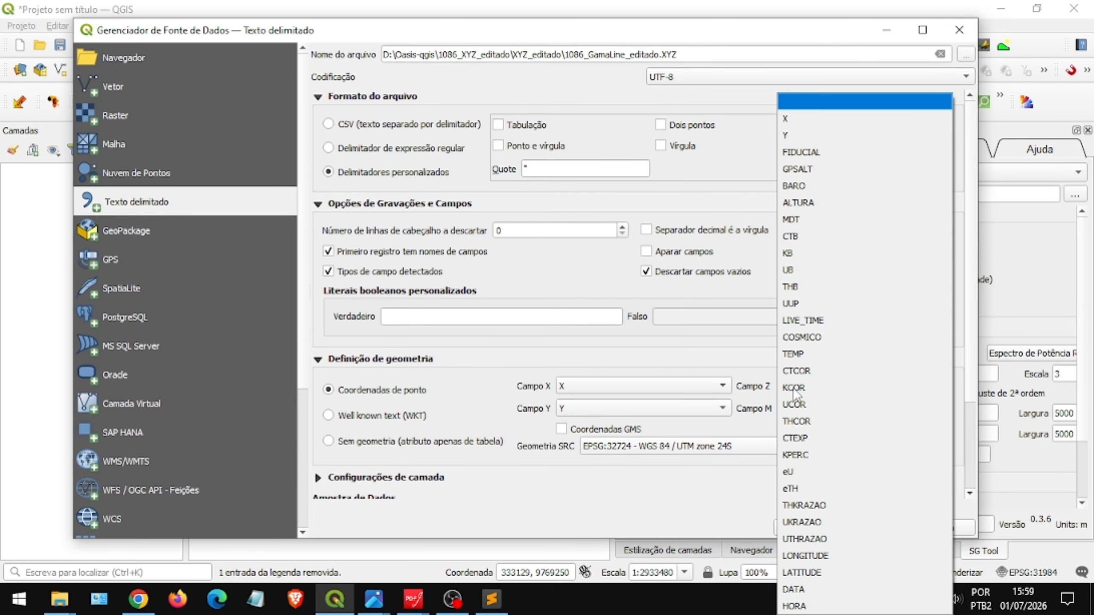
pyautogui.click(799, 218)
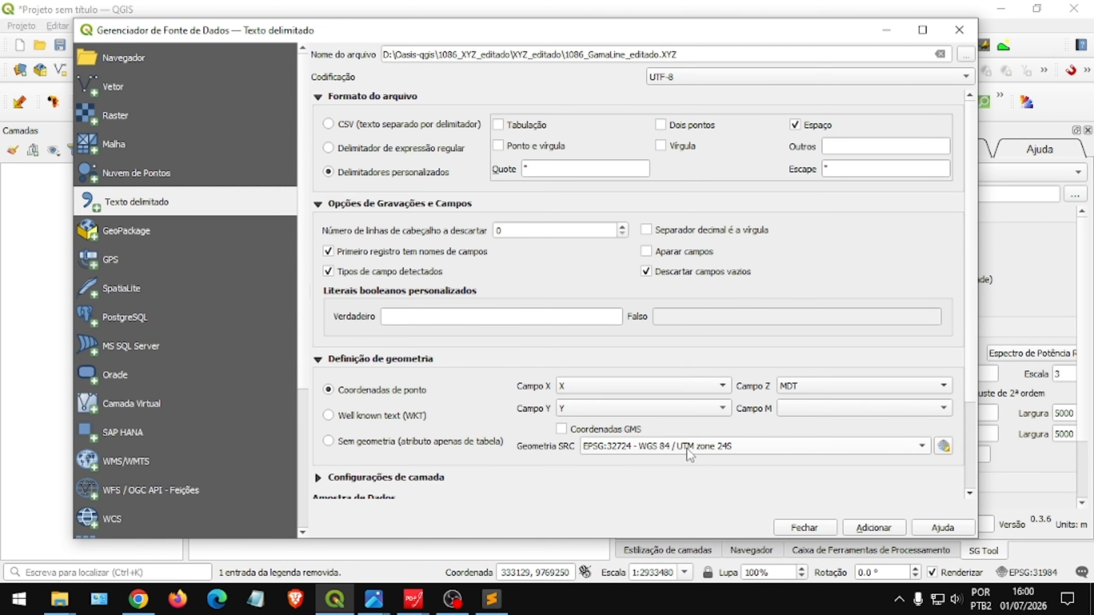
# Review the CRS and sample data, add the 1086_GamaLine_editado point layer to the project and turn off its visibility.
pyautogui.moveTo(713, 445)
pyautogui.moveTo(973, 295); pyautogui.dragTo(971, 396)
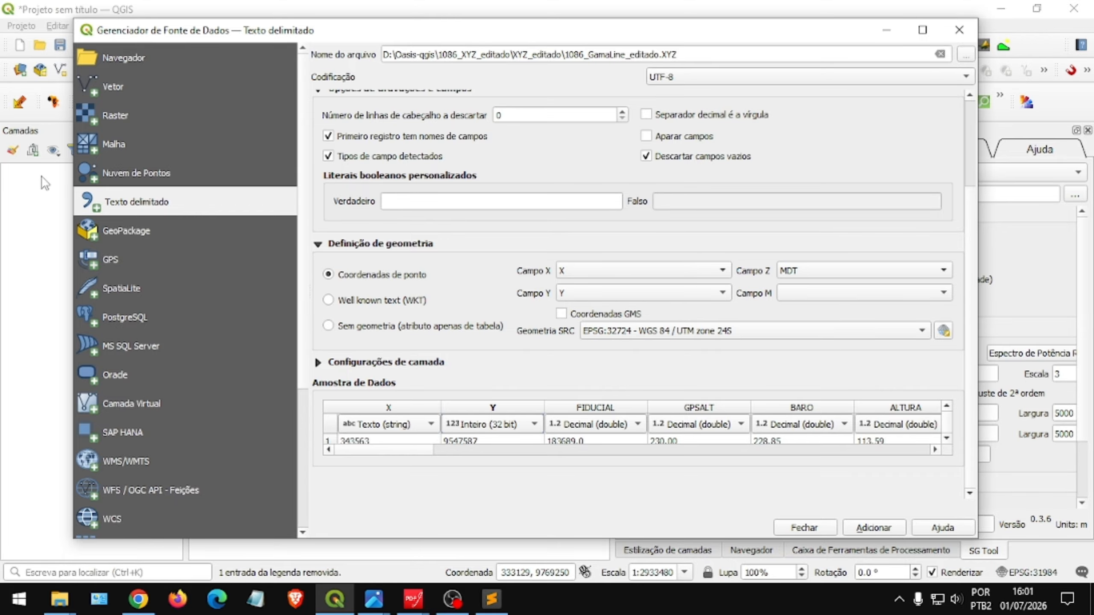
pyautogui.moveTo(152, 33); pyautogui.dragTo(257, 38)
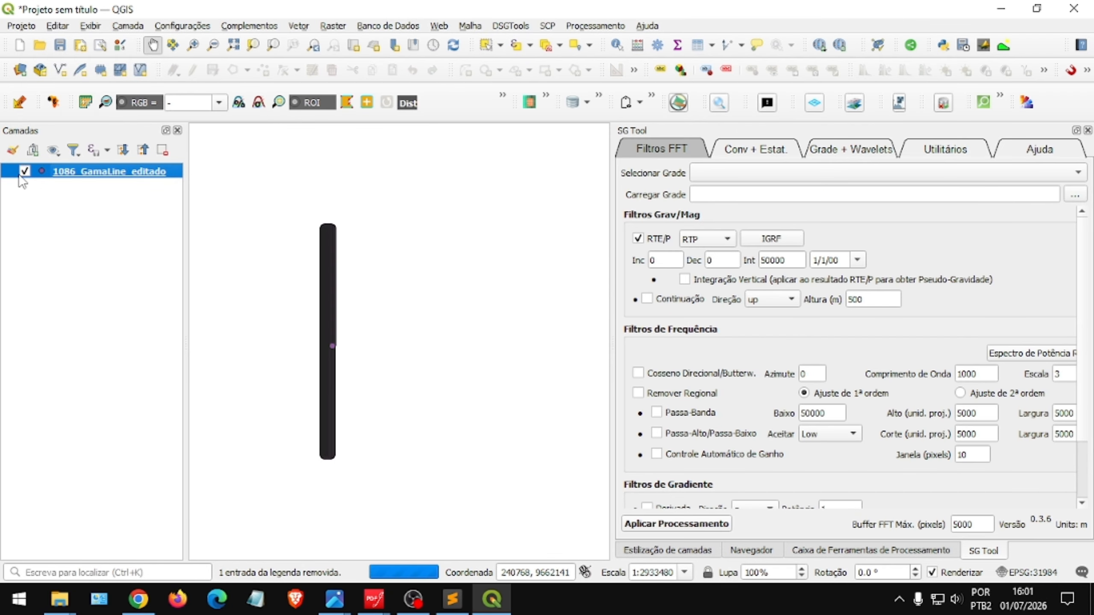
pyautogui.click(25, 173)
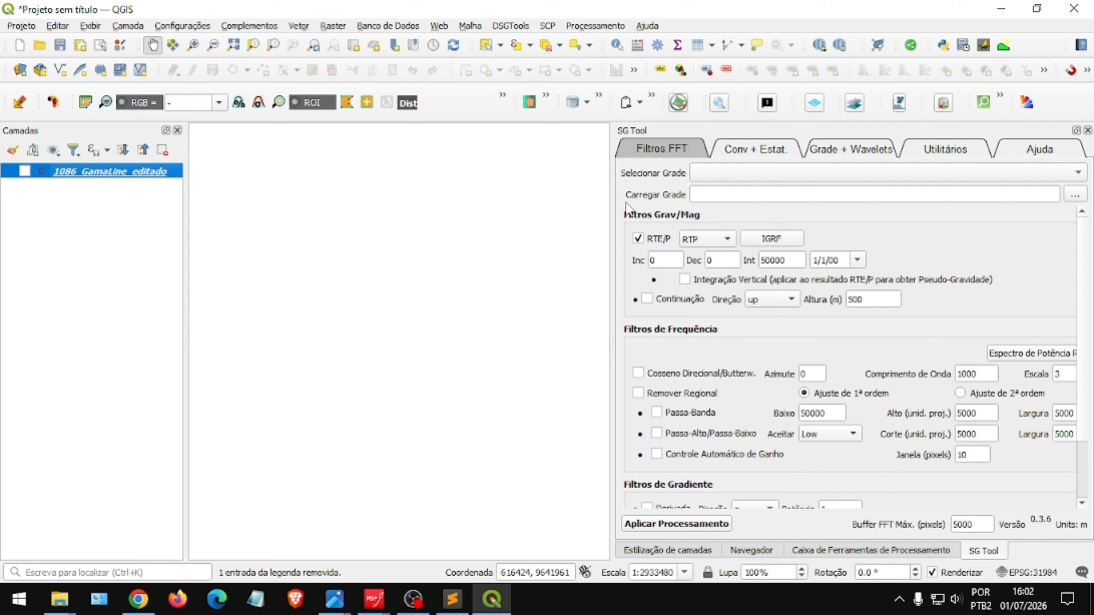
# Show SGTool's grid interpolation settings, and examine the magnetometry and gamma spectrometry database field tables in 1086_RelatorioFinal.pdf in PDFgear.
pyautogui.click(839, 152)
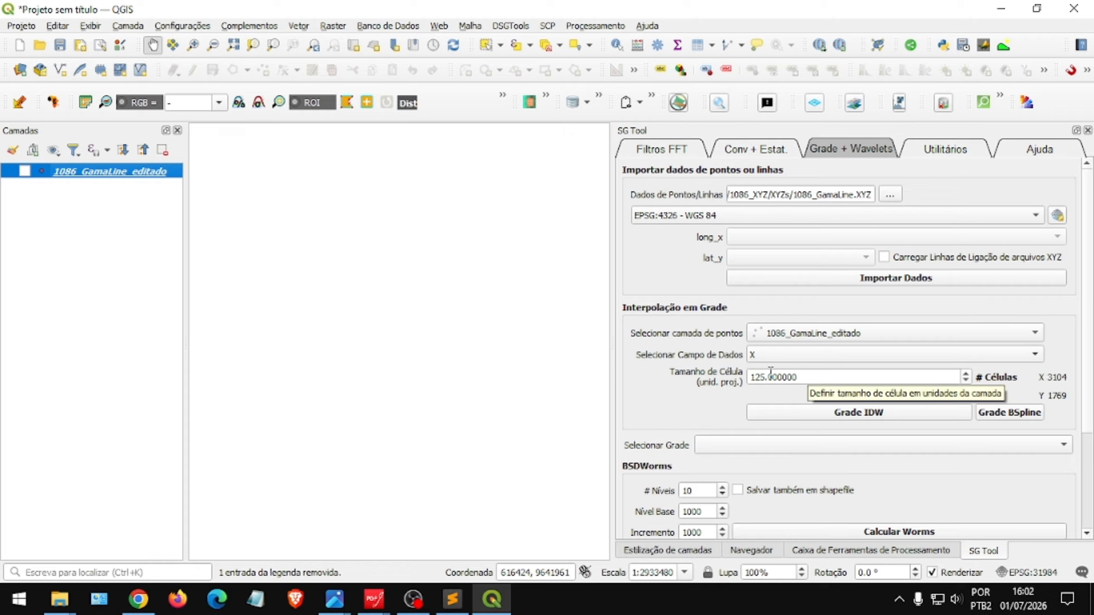
pyautogui.moveTo(374, 599)
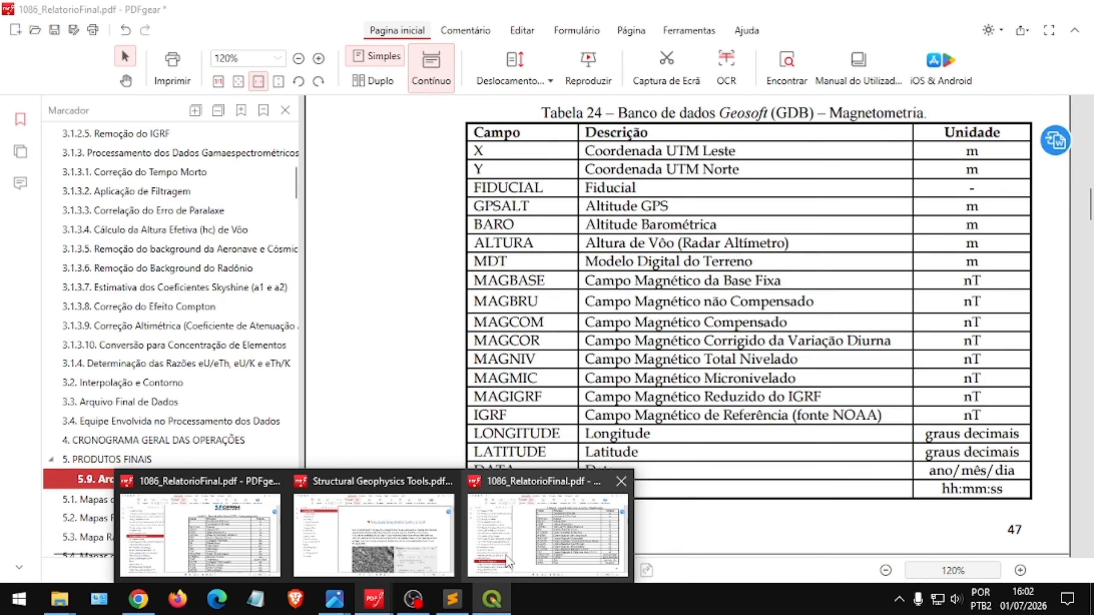
pyautogui.click(508, 563)
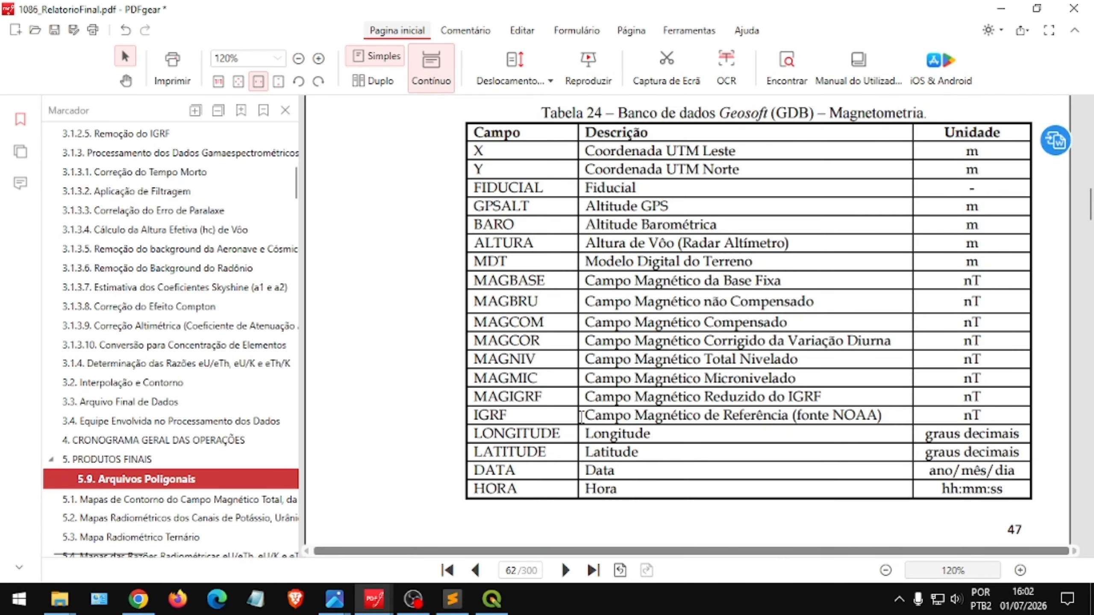
pyautogui.scroll(4, 582, 345)
pyautogui.scroll(-5, 582, 345)
pyautogui.scroll(2, 581, 345)
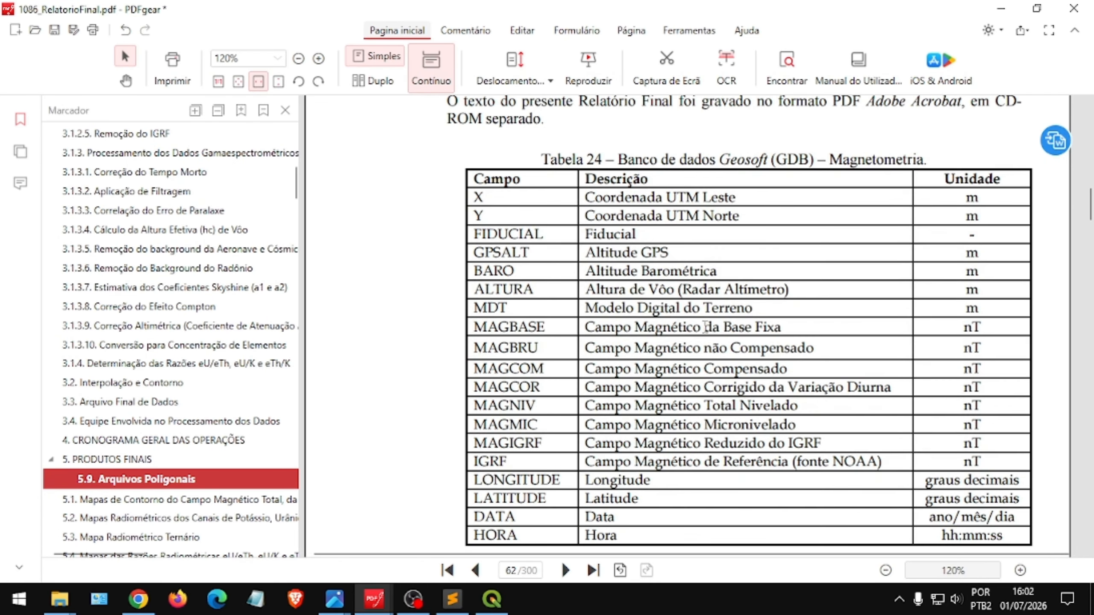
pyautogui.scroll(-6, 570, 339)
pyautogui.scroll(4, 578, 314)
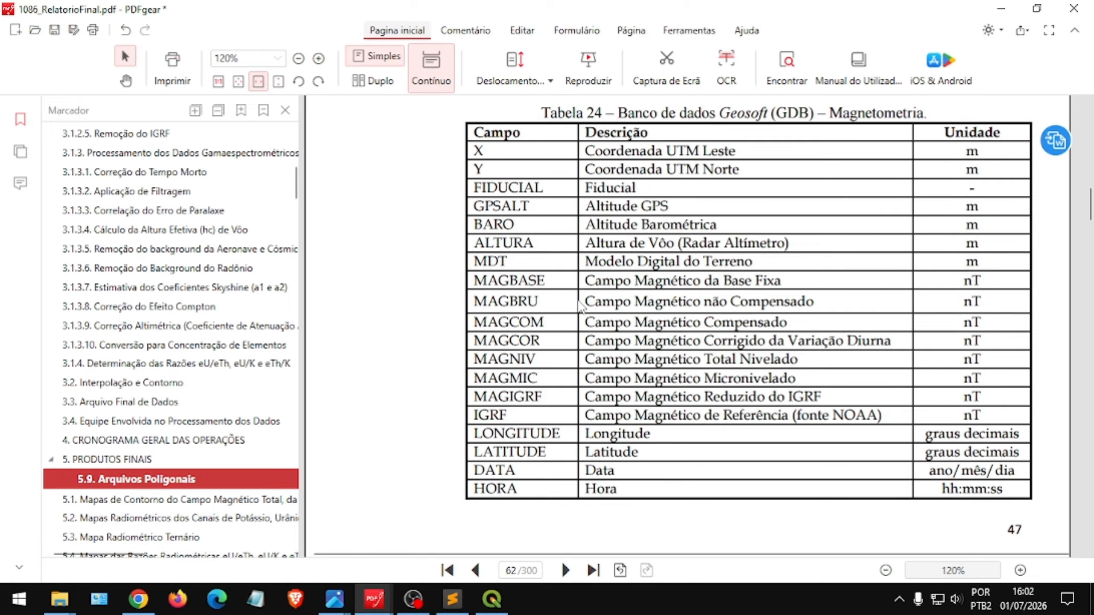
pyautogui.scroll(-3, 534, 287)
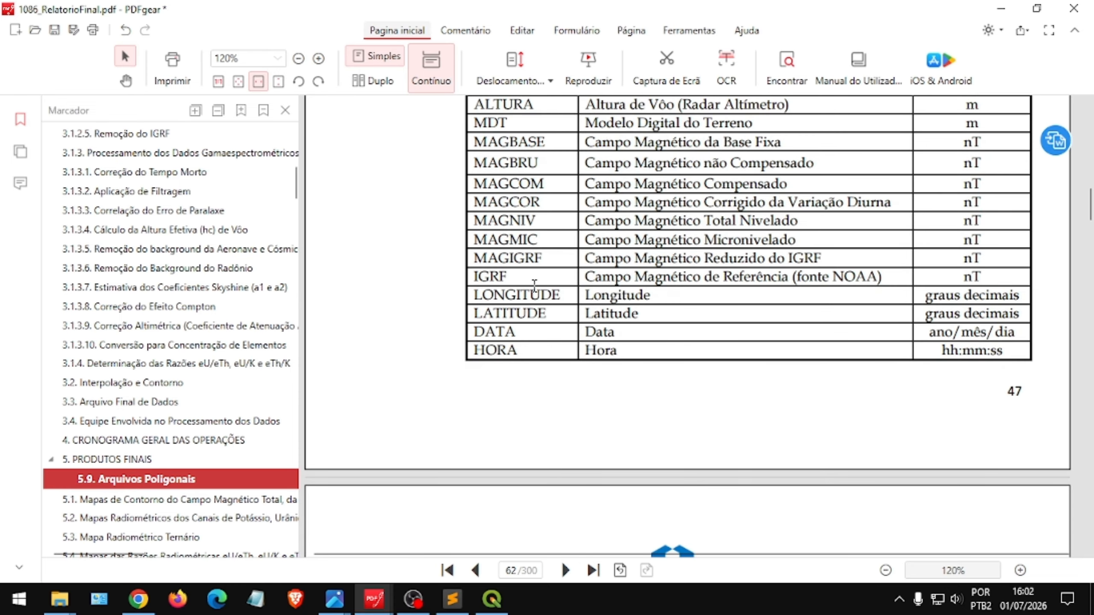
pyautogui.scroll(-14, 556, 263)
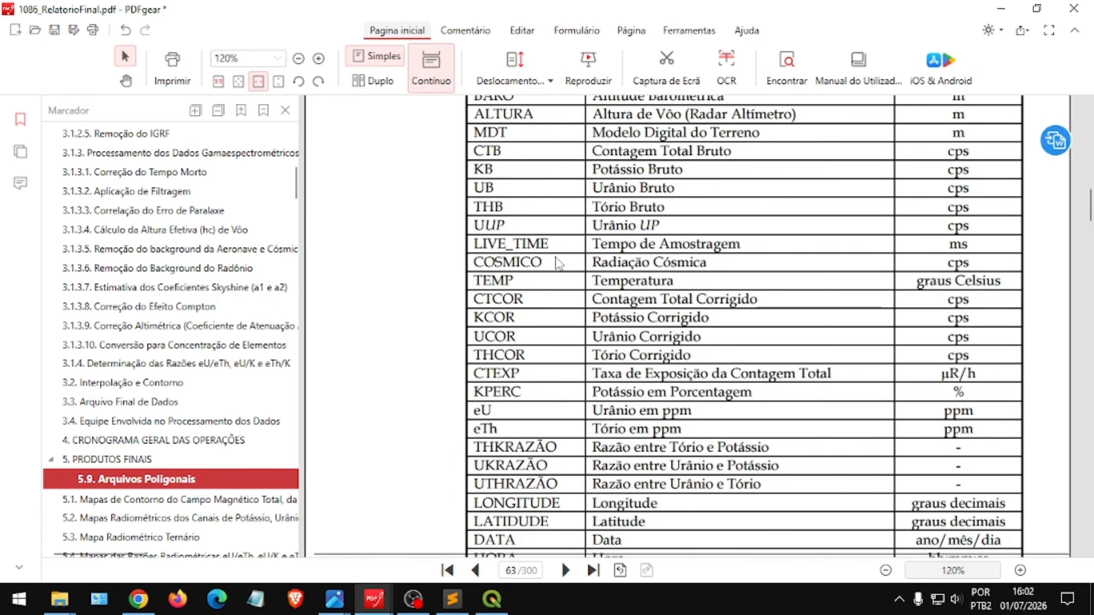
pyautogui.scroll(-9, 558, 262)
pyautogui.scroll(6, 623, 298)
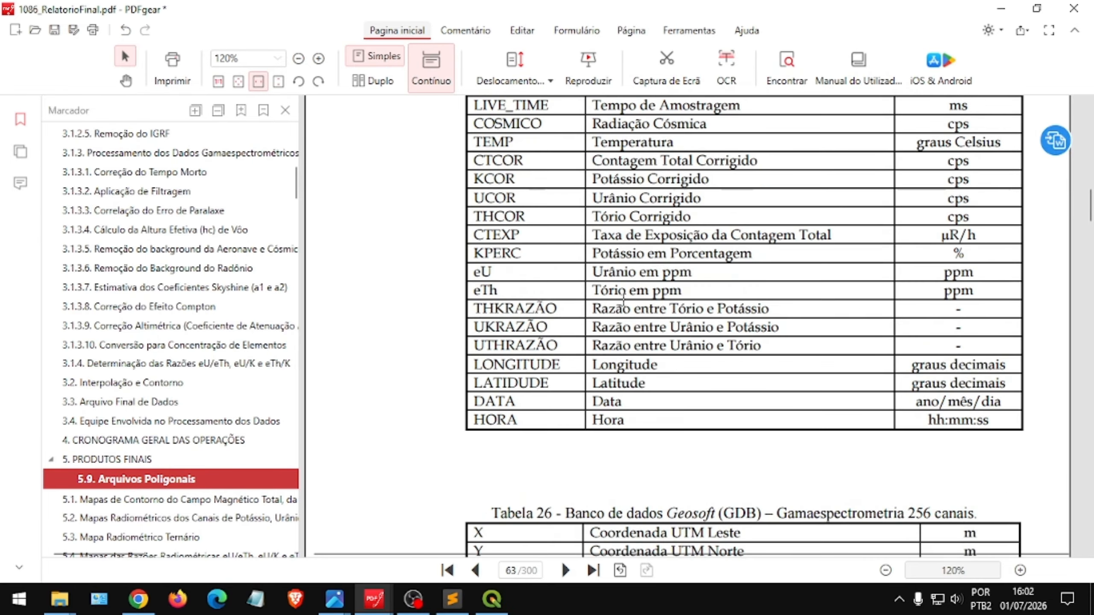
pyautogui.scroll(20, 624, 297)
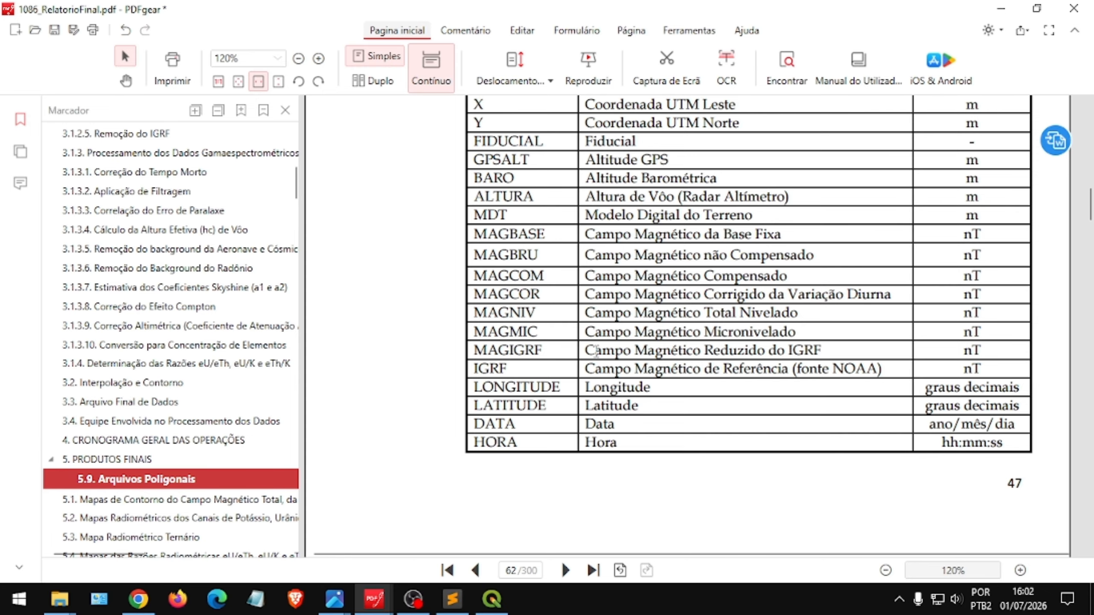
pyautogui.scroll(1, 597, 351)
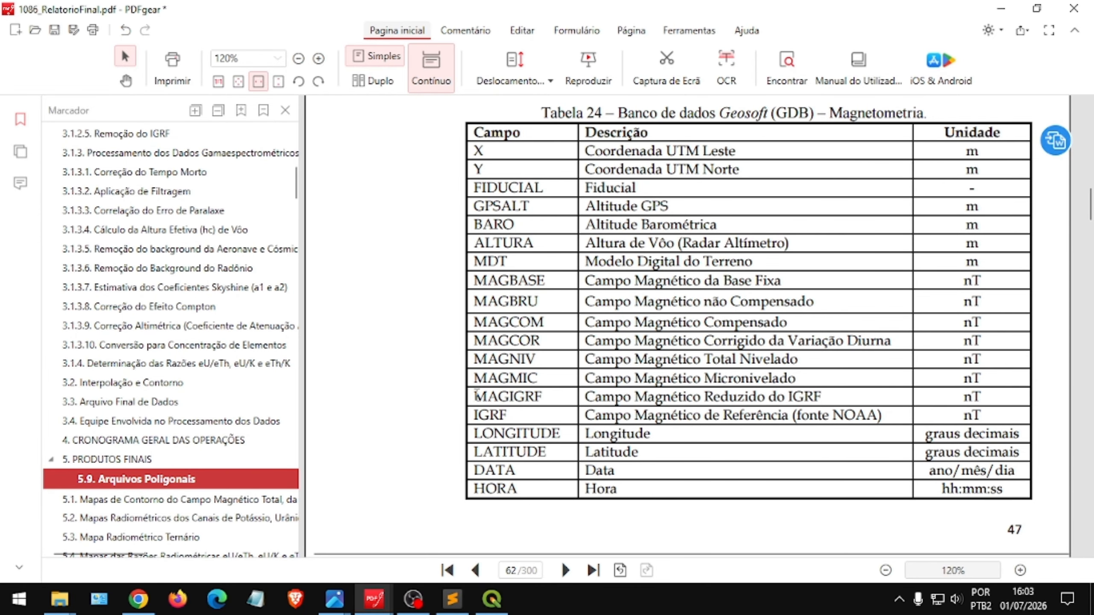
# Highlight the MAGIGRF row, Campo Magnético Reduzido do IGRF, in yellow in the report's magnetometry table.
pyautogui.moveTo(474, 395); pyautogui.dragTo(820, 393)
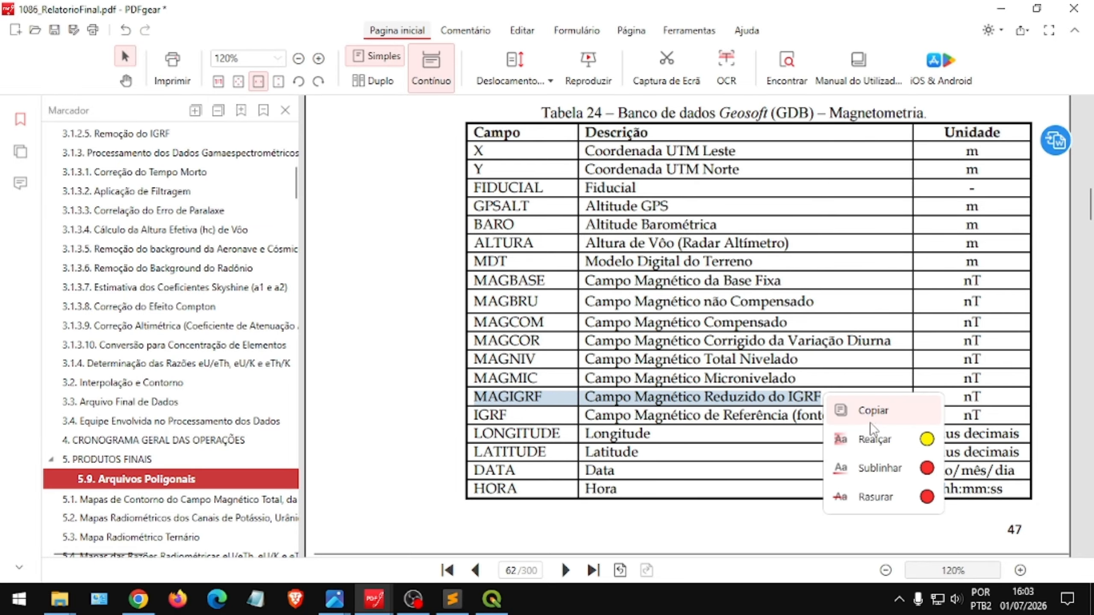
pyautogui.click(875, 439)
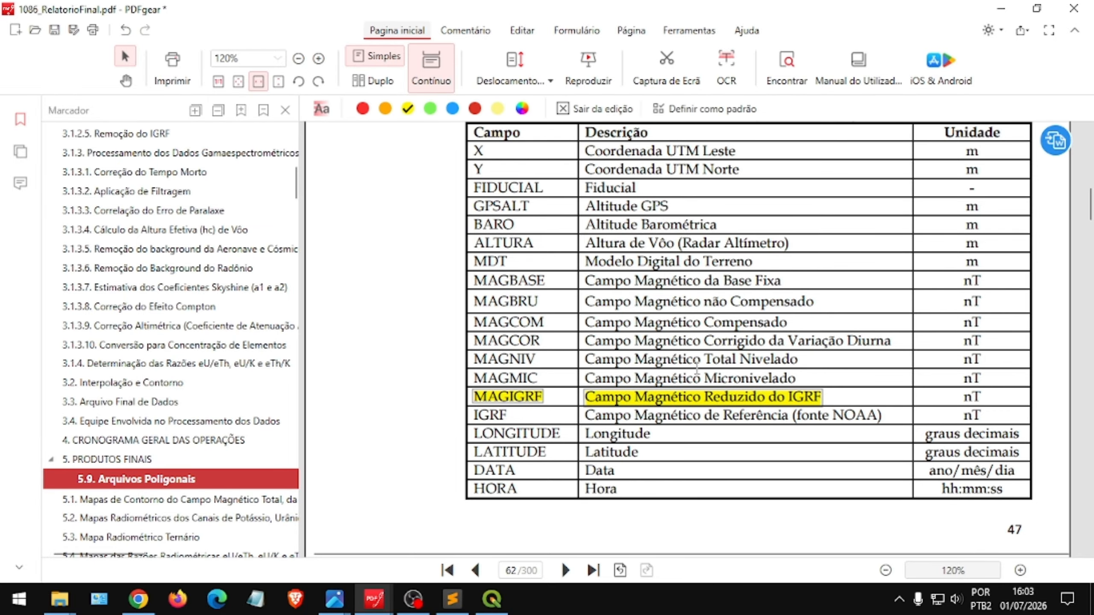
pyautogui.click(428, 437)
# Highlight the KPERC, eU and eTh rows in yellow in the report's gamma spectrometry table, Tabela 25.
pyautogui.scroll(-15, 466, 433)
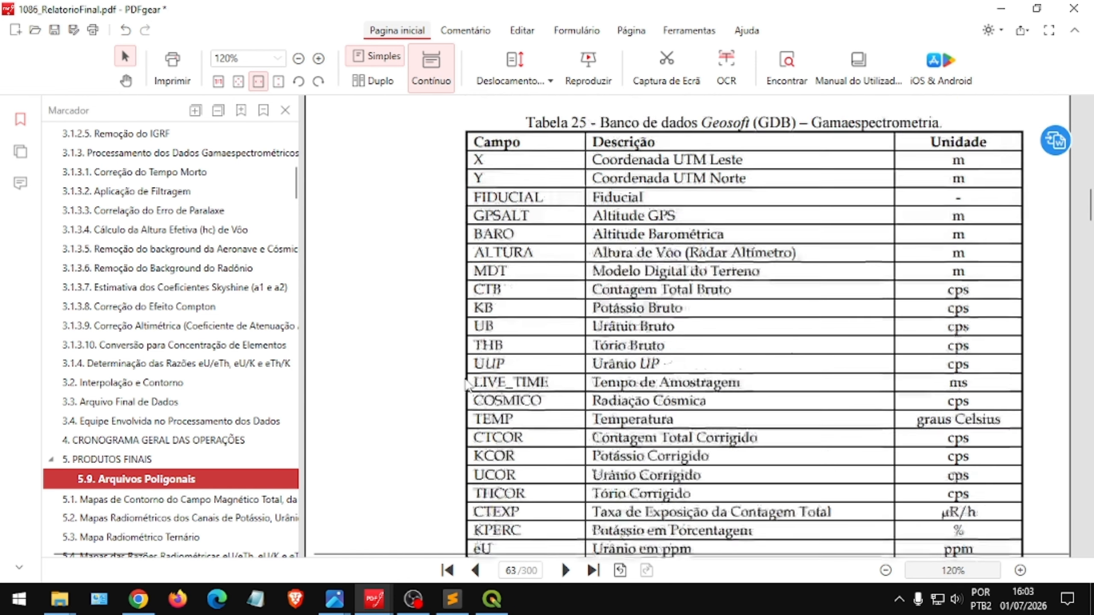
pyautogui.scroll(-3, 468, 385)
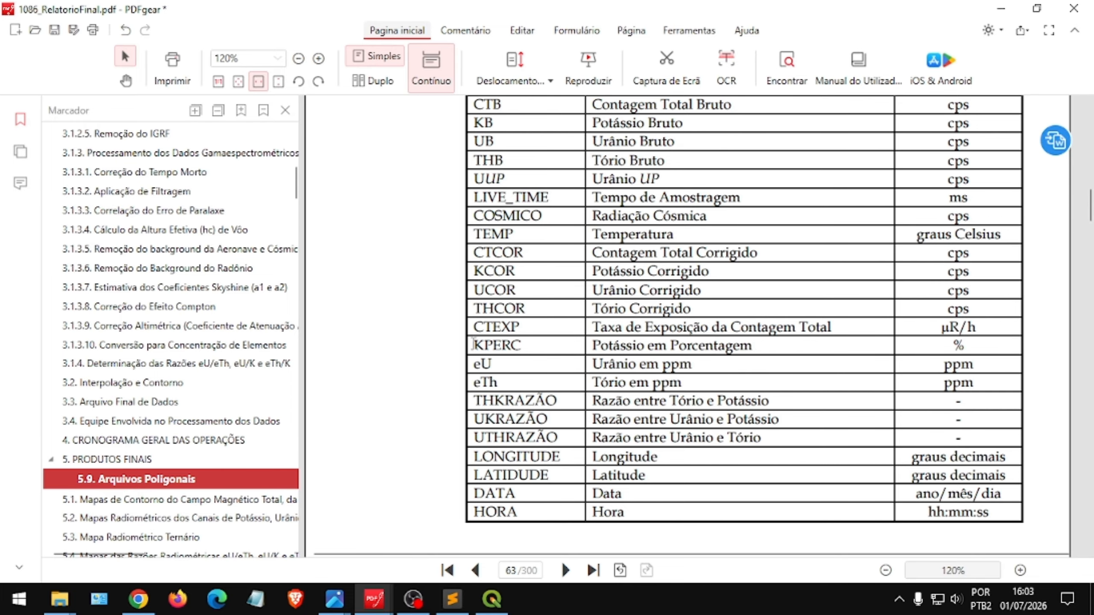
pyautogui.moveTo(471, 344); pyautogui.dragTo(685, 379)
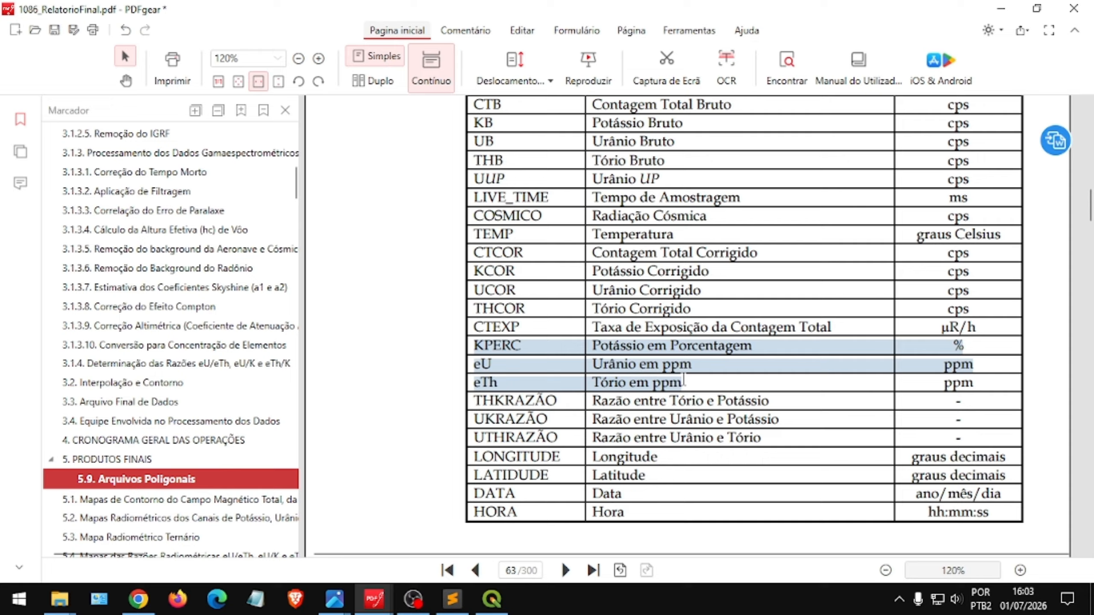
pyautogui.rightClick(684, 380)
pyautogui.click(738, 444)
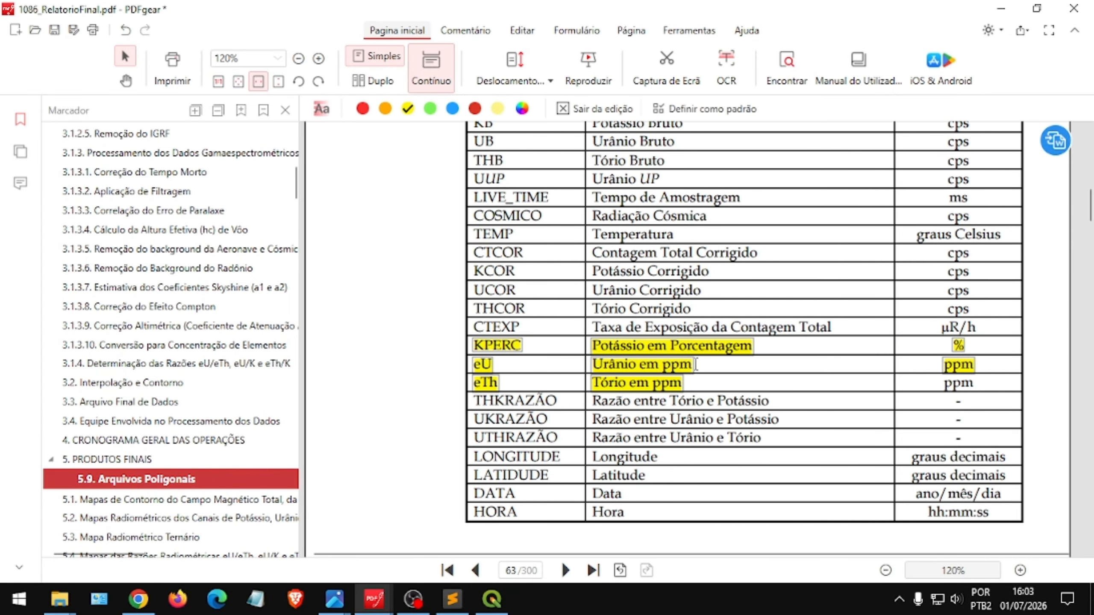
pyautogui.click(391, 362)
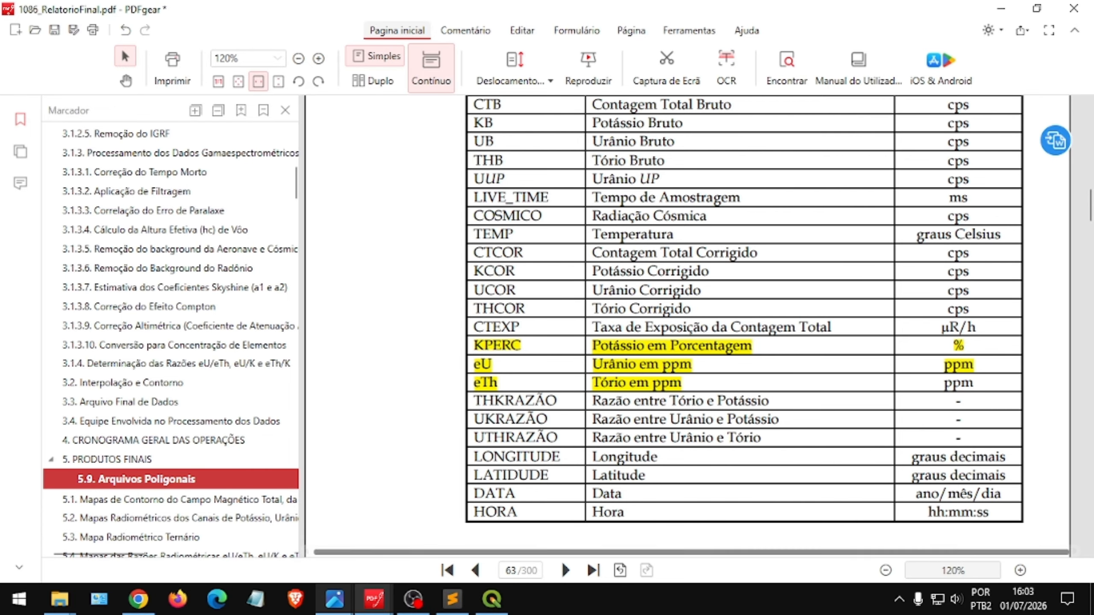
# Switch to QGIS, close the data source manager and choose KPERC as the data field for SGTool's grid interpolation.
pyautogui.moveTo(374, 600)
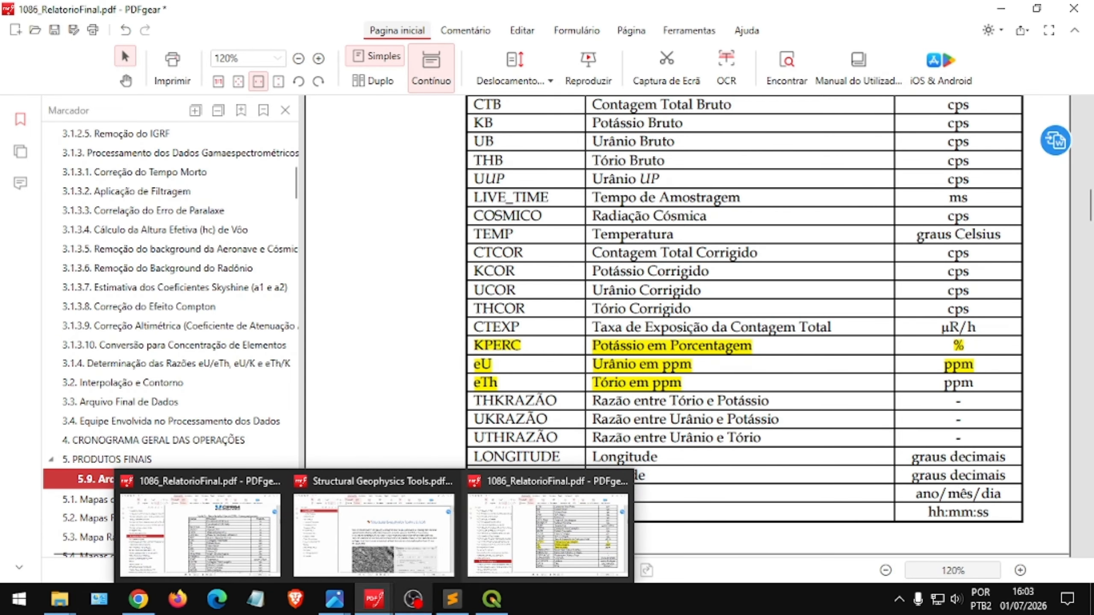
pyautogui.click(492, 599)
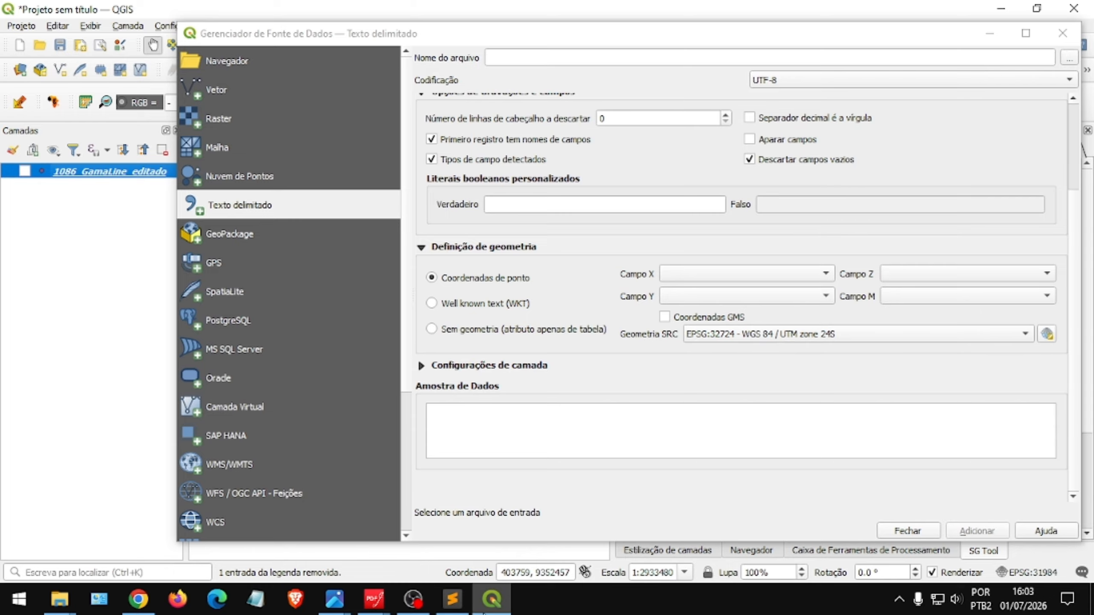
pyautogui.click(125, 272)
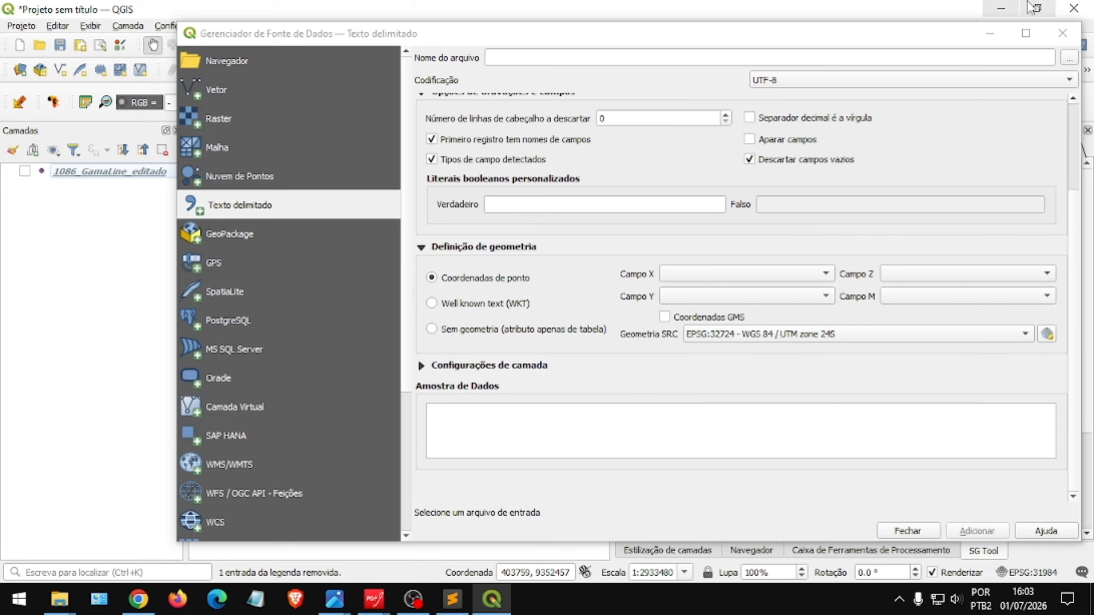
pyautogui.click(1062, 33)
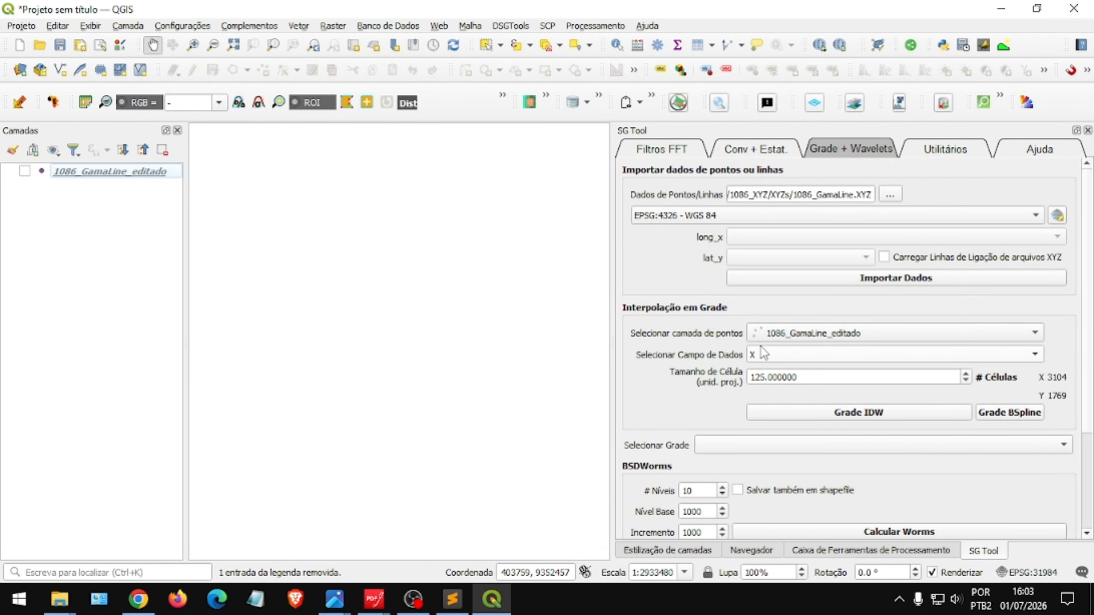
pyautogui.click(769, 355)
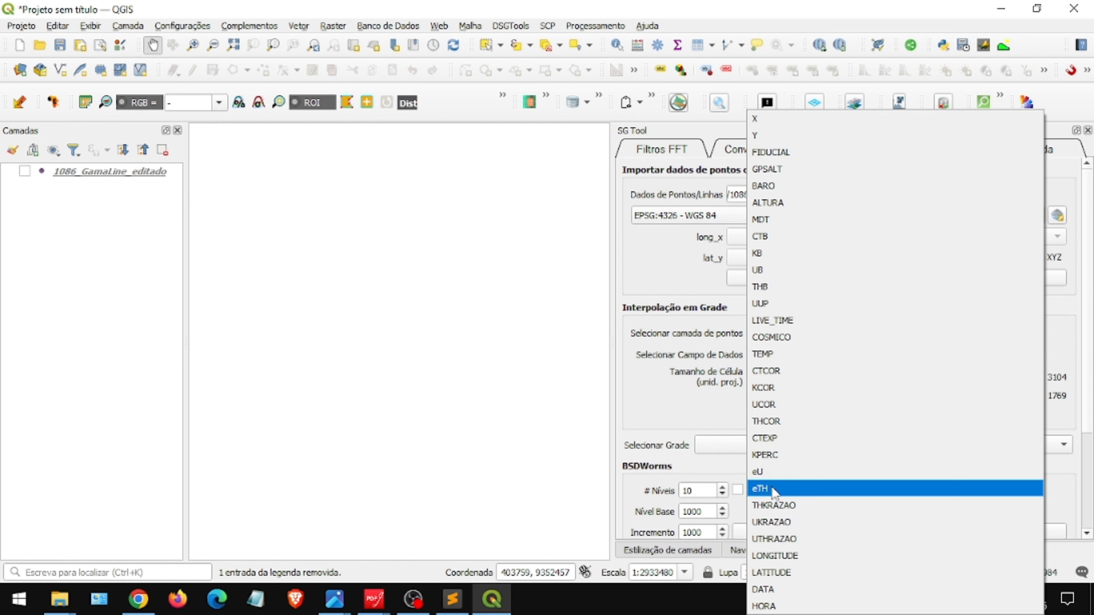
pyautogui.click(768, 457)
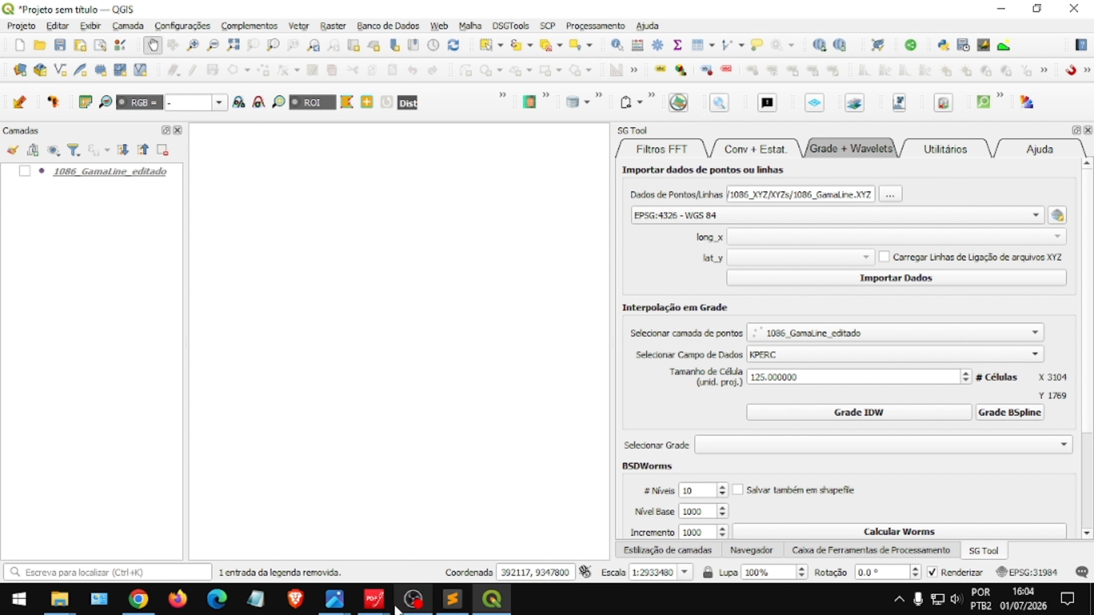
# Examine the flight line spacing in section 2, AQUISIÇÃO DE DADOS, of 1086_RelatorioFinal.pdf in PDFgear, and return to QGIS.
pyautogui.moveTo(375, 608)
pyautogui.click(530, 561)
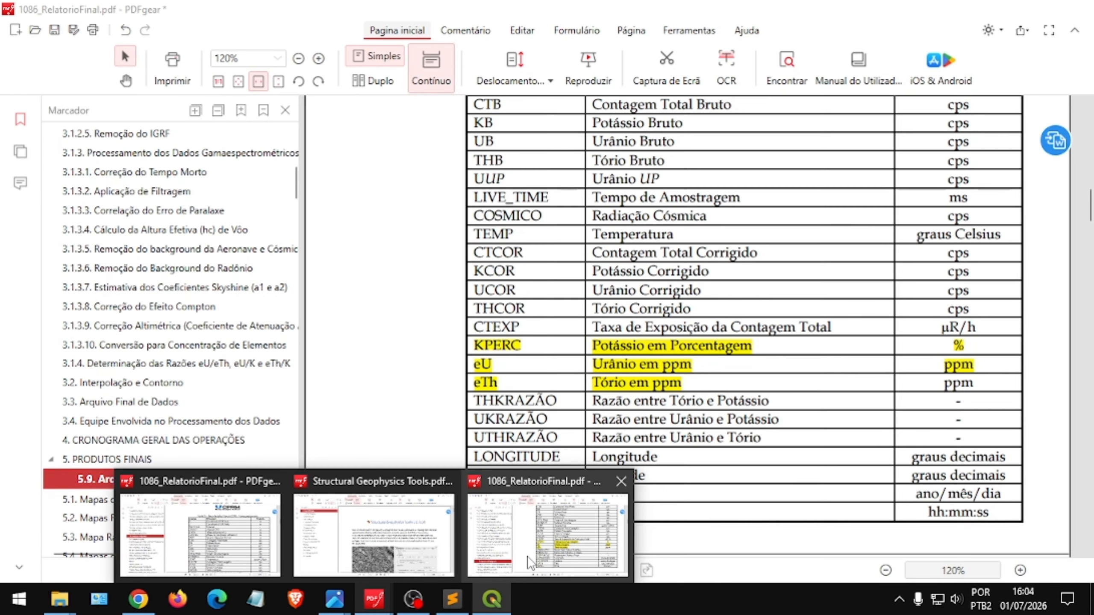
pyautogui.click(142, 189)
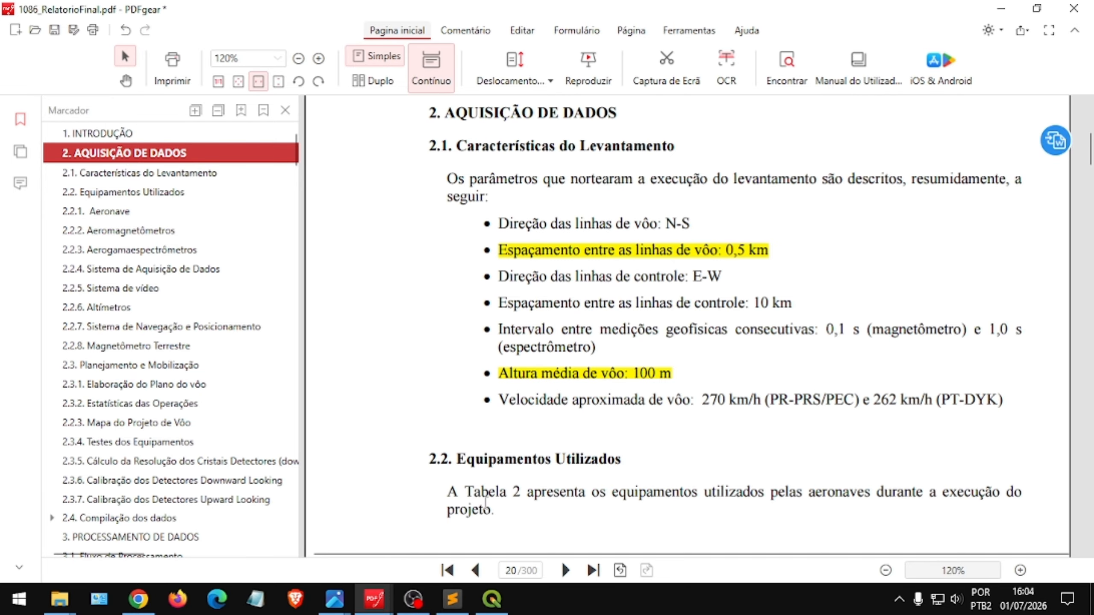
pyautogui.click(492, 599)
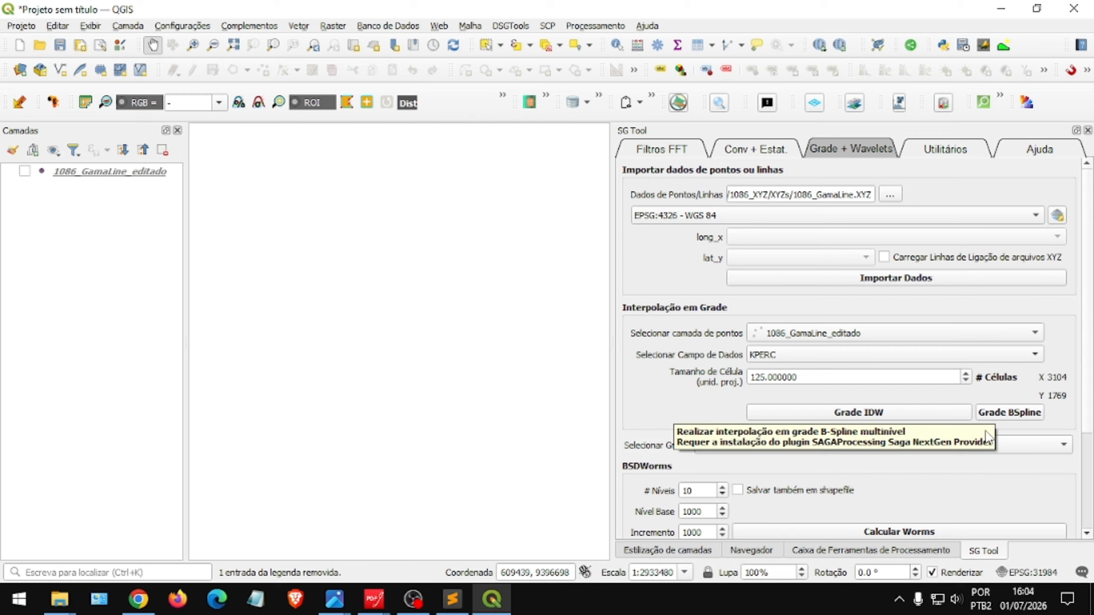
# Run SGTool's Multilevel B-Spline gridding of KPERC from 1086_GamaLine_editado with cell size 125, saving to a temporary file.
pyautogui.click(1010, 413)
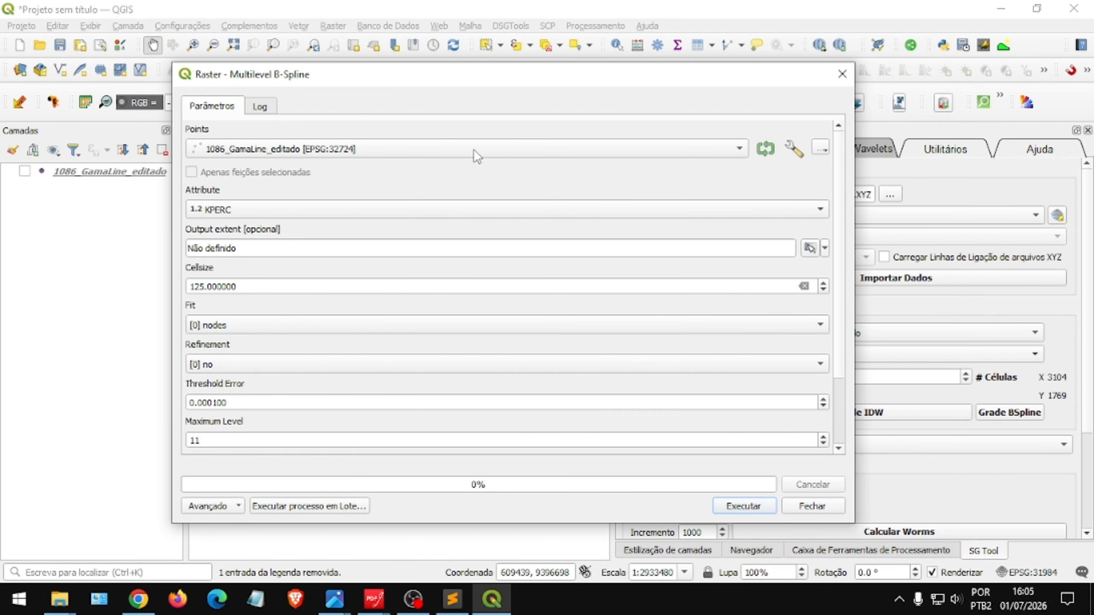
pyautogui.moveTo(345, 81)
pyautogui.mouseDown()
pyautogui.moveTo(379, 84)
pyautogui.moveTo(337, 84)
pyautogui.mouseUp()
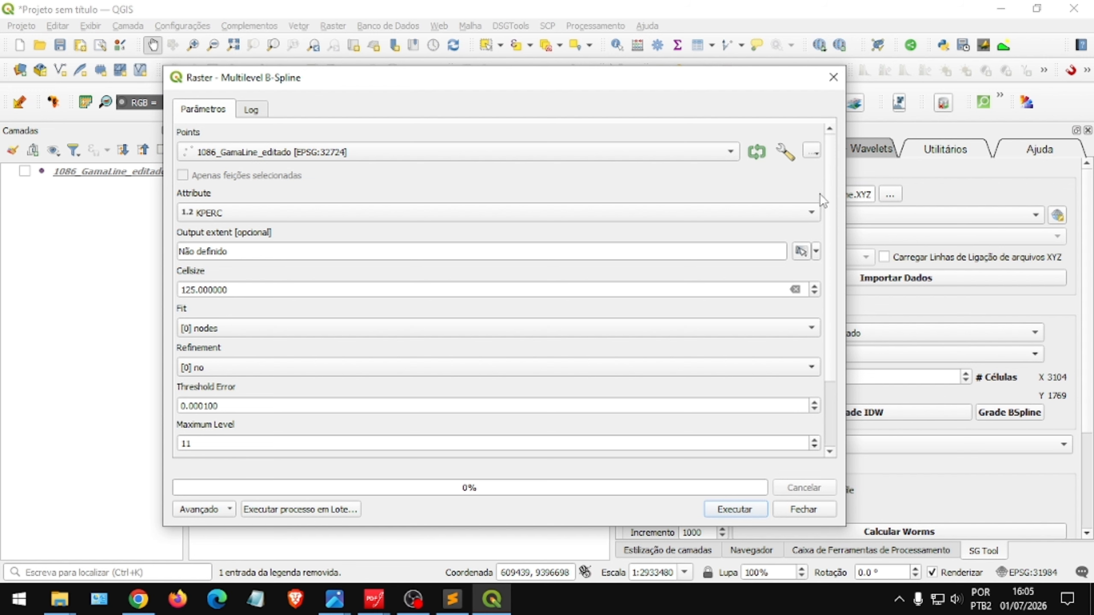
pyautogui.moveTo(832, 179); pyautogui.dragTo(831, 177)
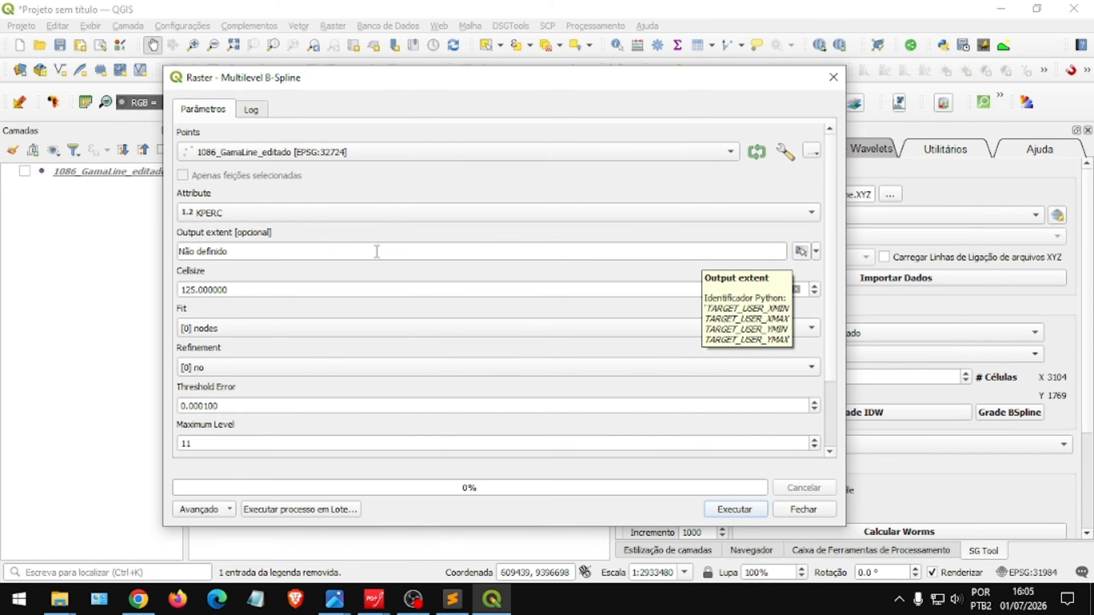
pyautogui.moveTo(831, 244)
pyautogui.mouseDown()
pyautogui.moveTo(831, 254)
pyautogui.moveTo(833, 234)
pyautogui.mouseUp()
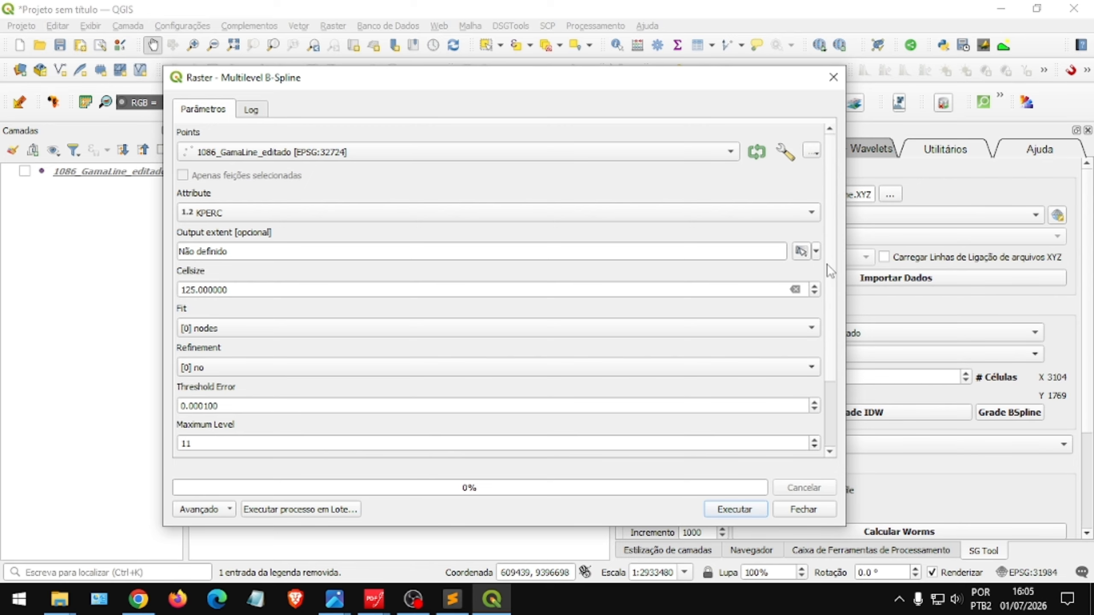
pyautogui.moveTo(831, 271); pyautogui.dragTo(836, 344)
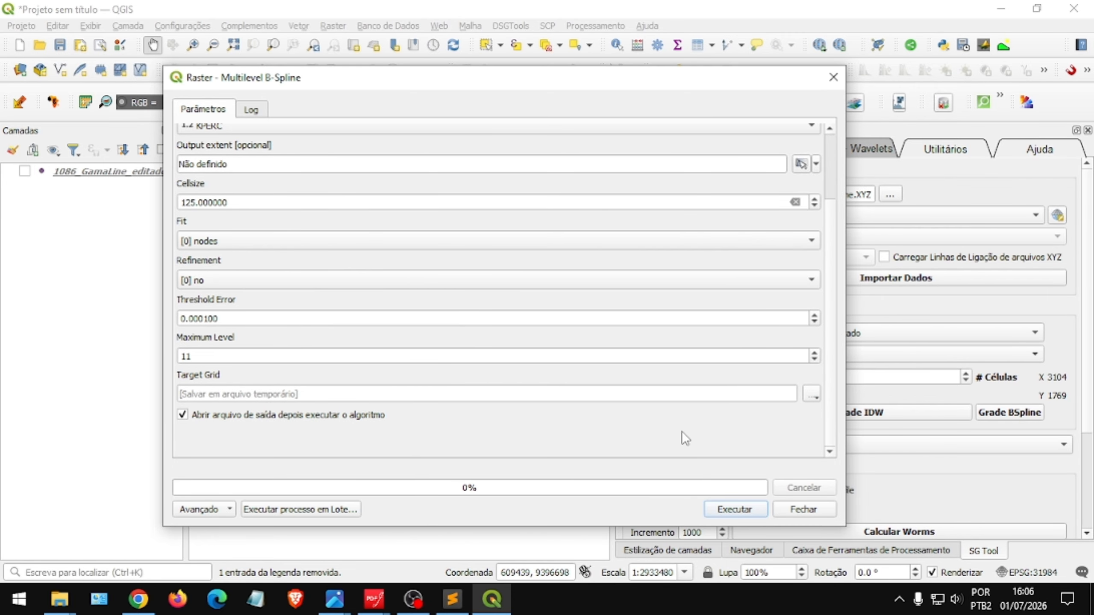
pyautogui.click(735, 510)
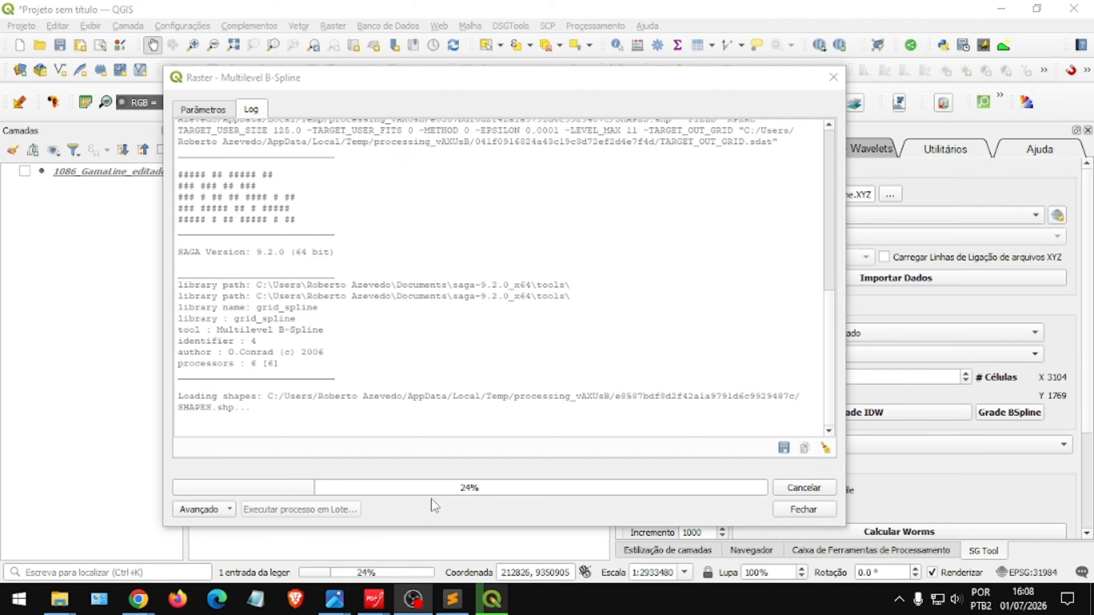
# Monitor the Multilevel B-Spline log until processing ends, close the dialog and inspect the Target Grid raster on the map.
pyautogui.scroll(9, 412, 341)
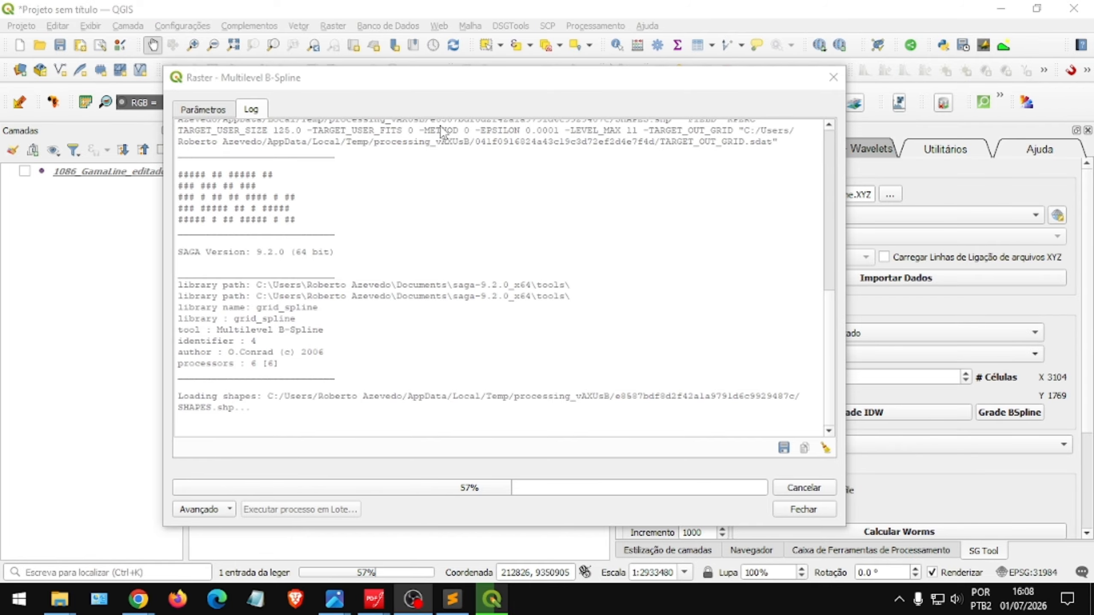
pyautogui.moveTo(464, 80); pyautogui.dragTo(445, 85)
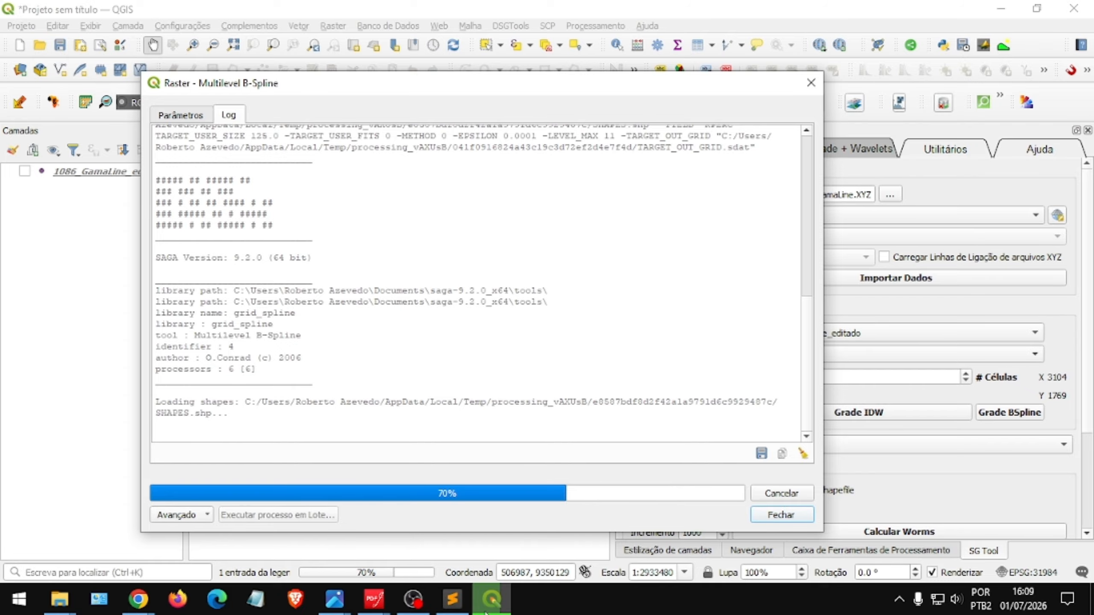
pyautogui.click(418, 608)
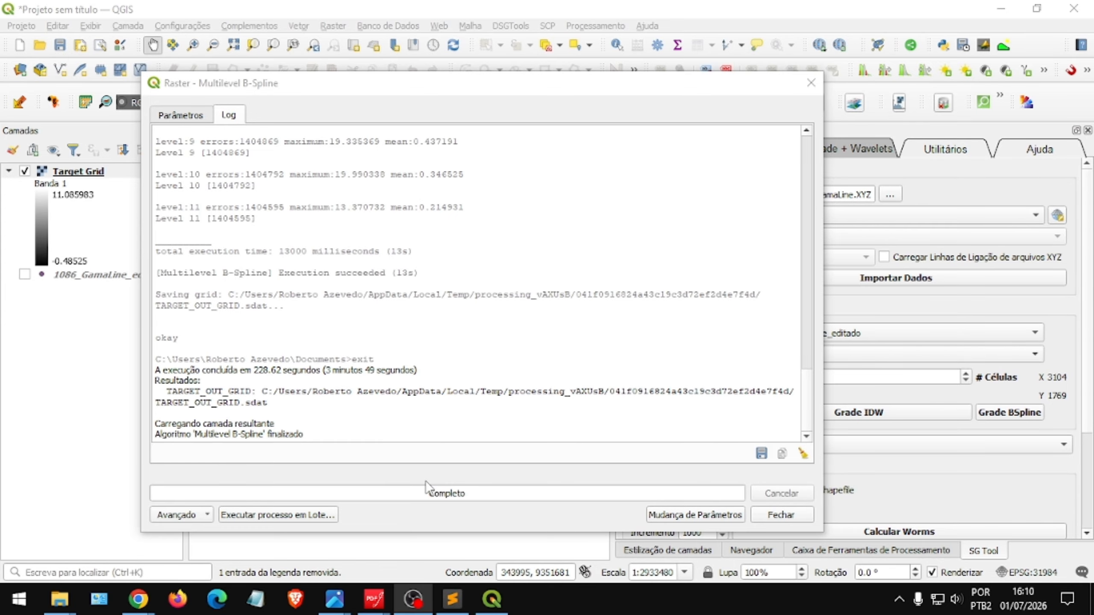
pyautogui.click(777, 517)
pyautogui.click(782, 517)
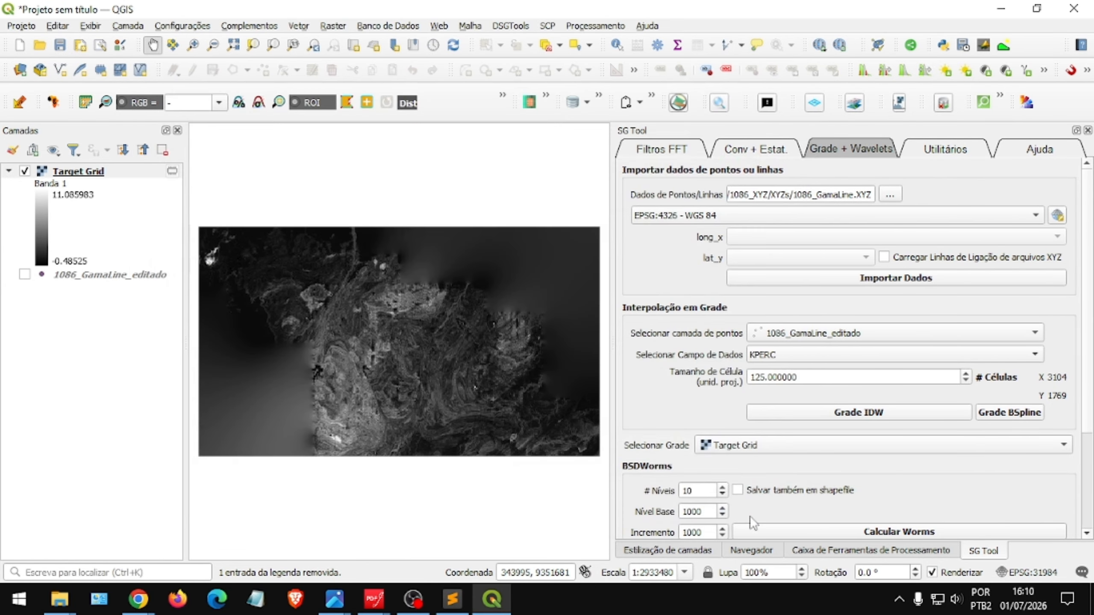
pyautogui.scroll(1, 377, 355)
pyautogui.scroll(-1, 376, 355)
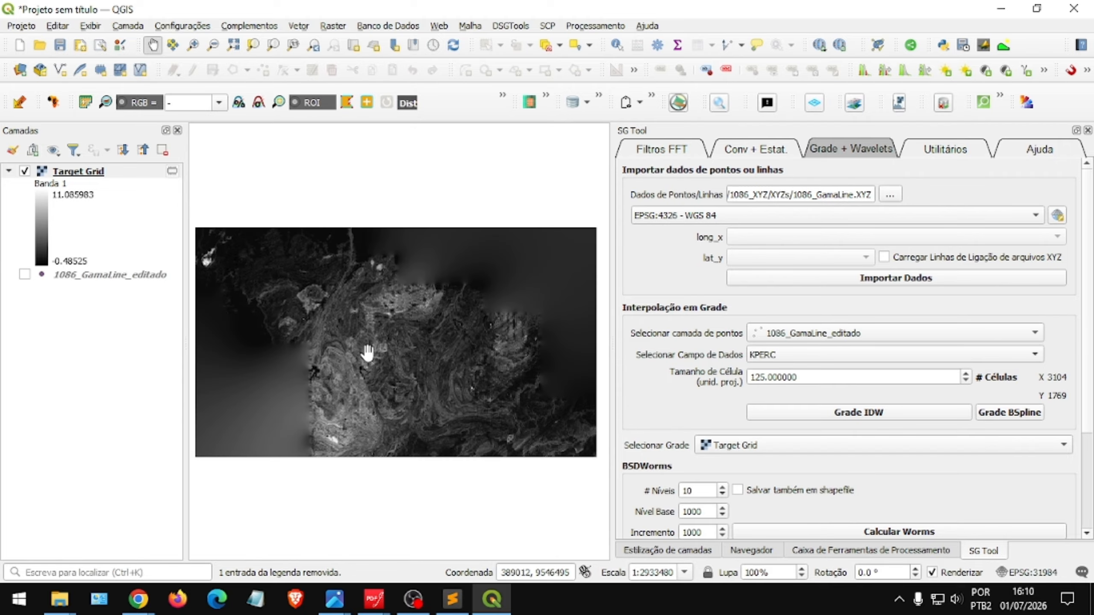
# Open the Target Grid layer's symbology properties and set the rendering type to Banda simples falsa-cor.
pyautogui.click(70, 173)
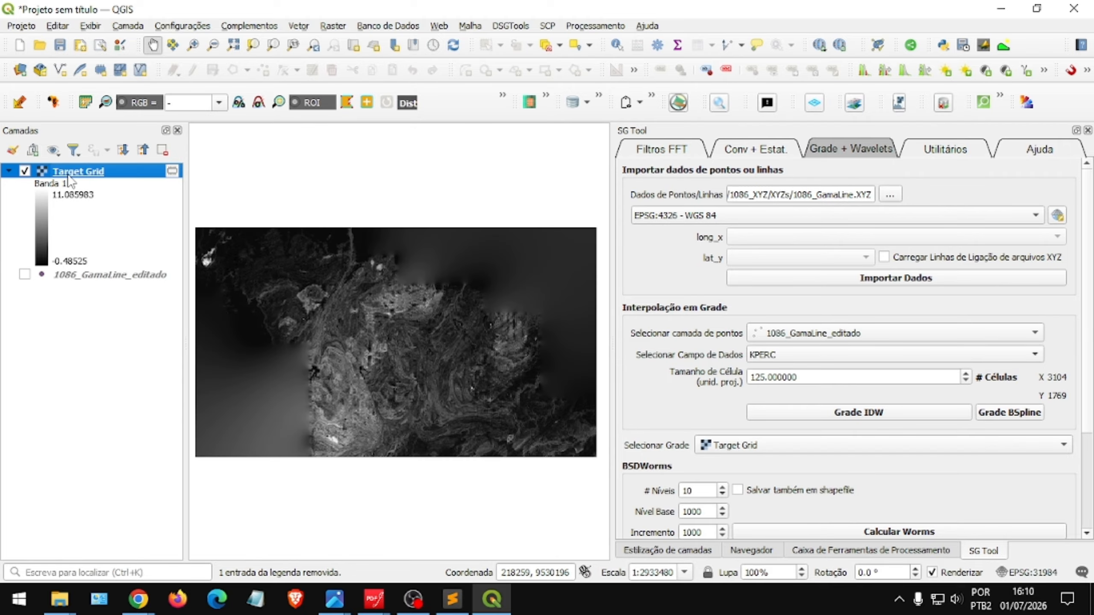
pyautogui.doubleClick(68, 174)
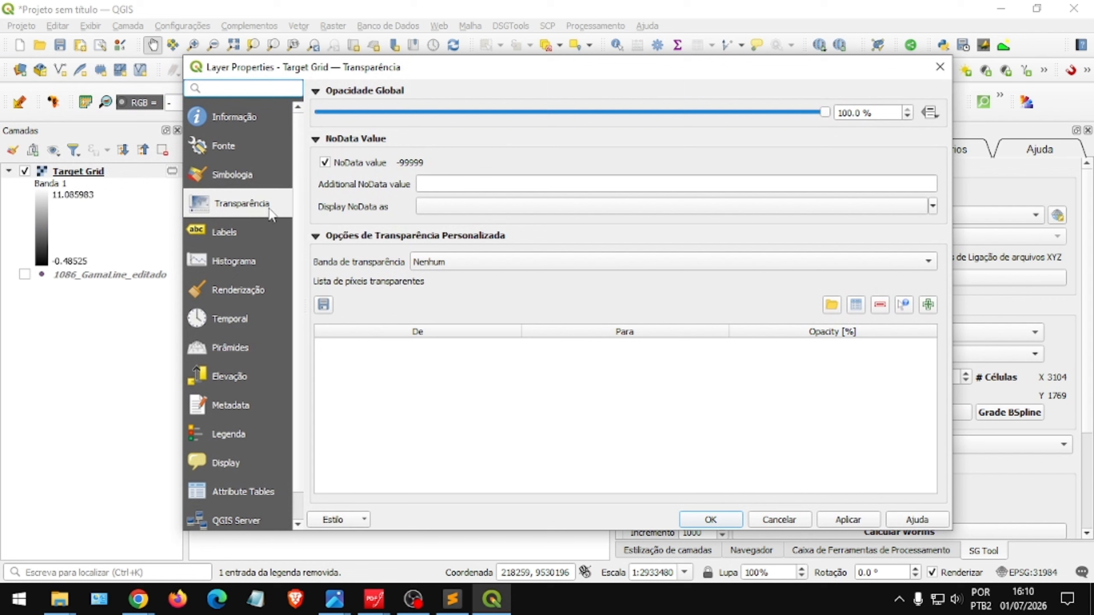
pyautogui.click(235, 176)
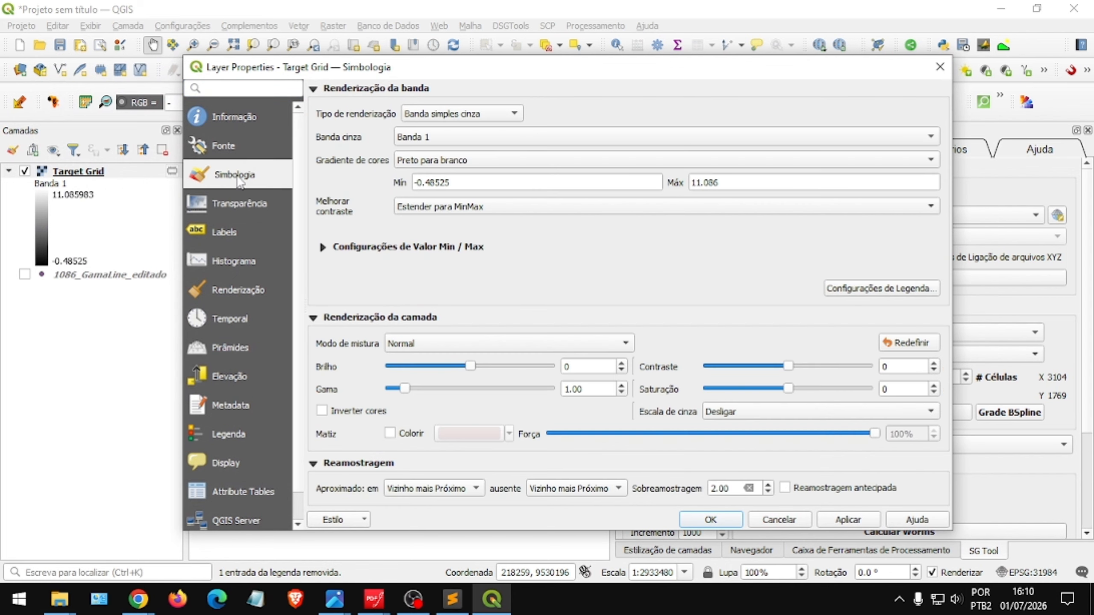
pyautogui.click(506, 114)
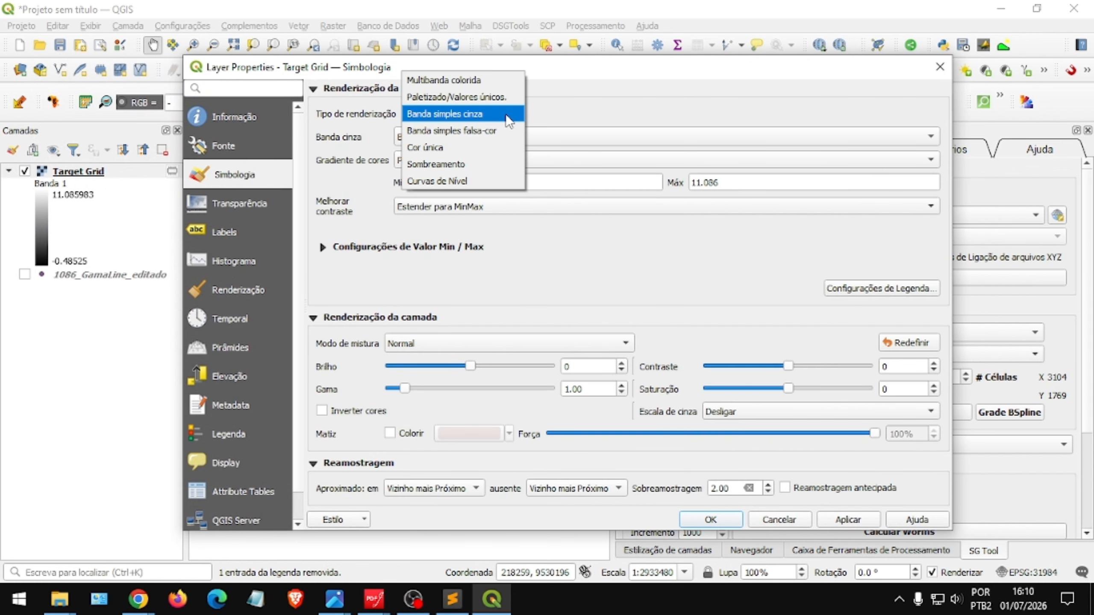
pyautogui.click(447, 132)
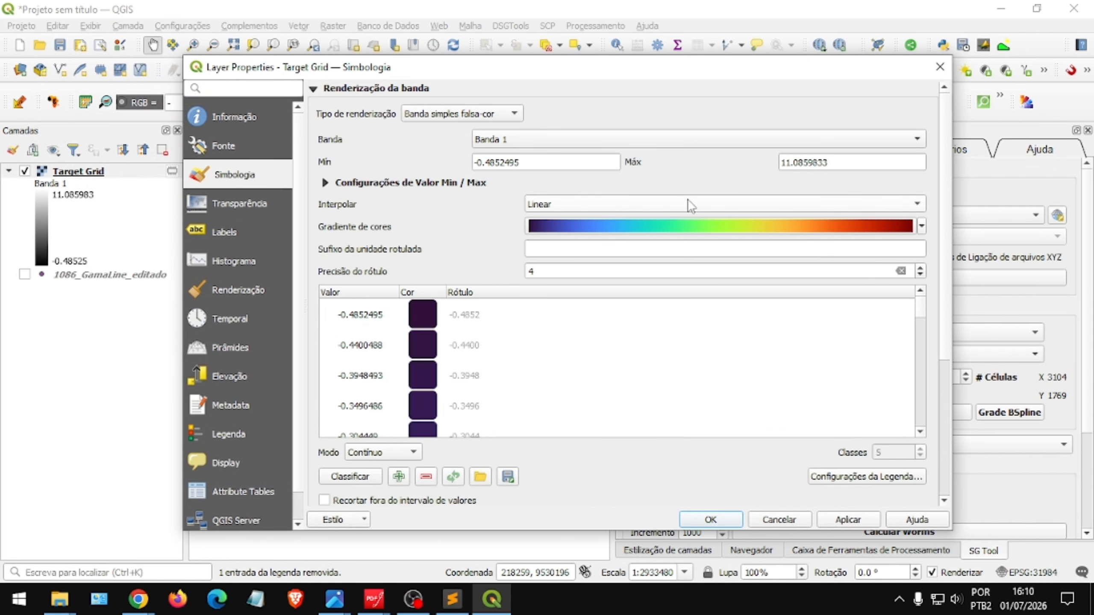
# Start a new color ramp of type Catalogo:cpt-city for the Target Grid's false-color rendering.
pyautogui.click(922, 226)
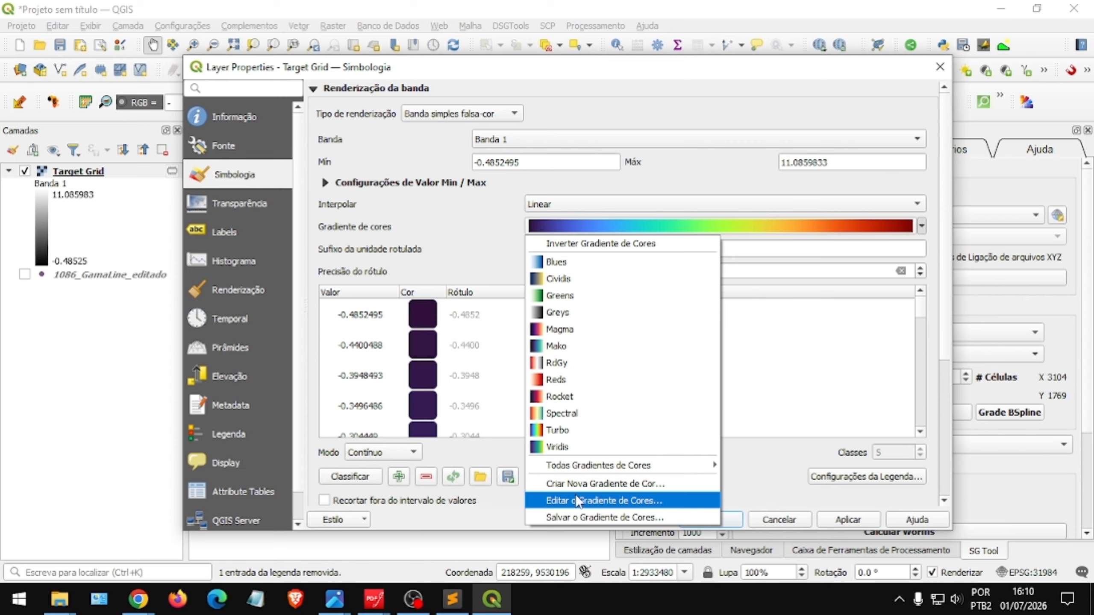
pyautogui.click(624, 503)
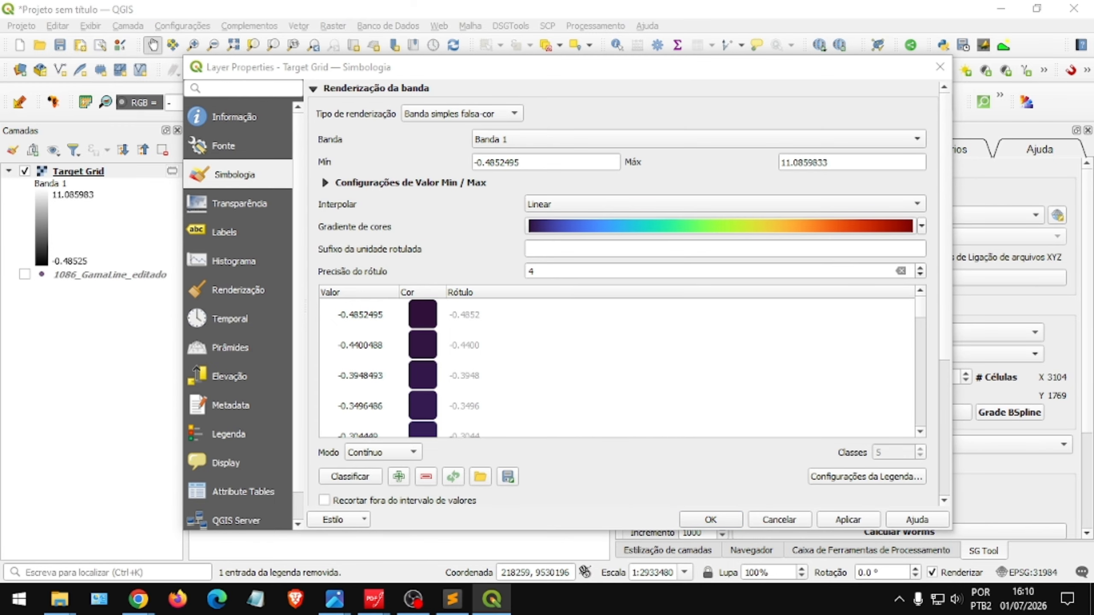
pyautogui.click(921, 225)
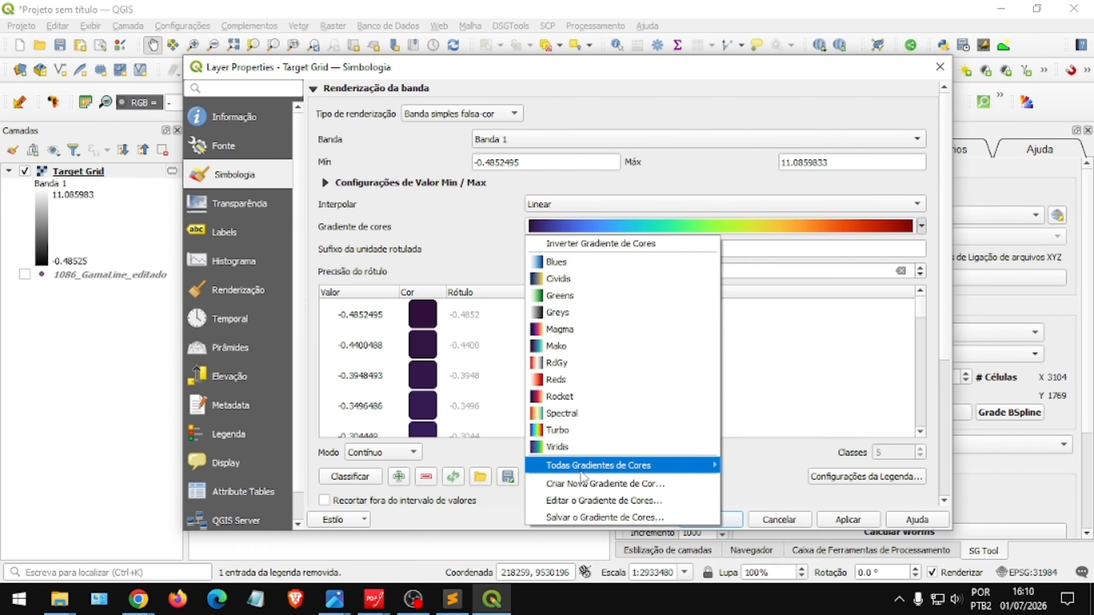
pyautogui.click(581, 488)
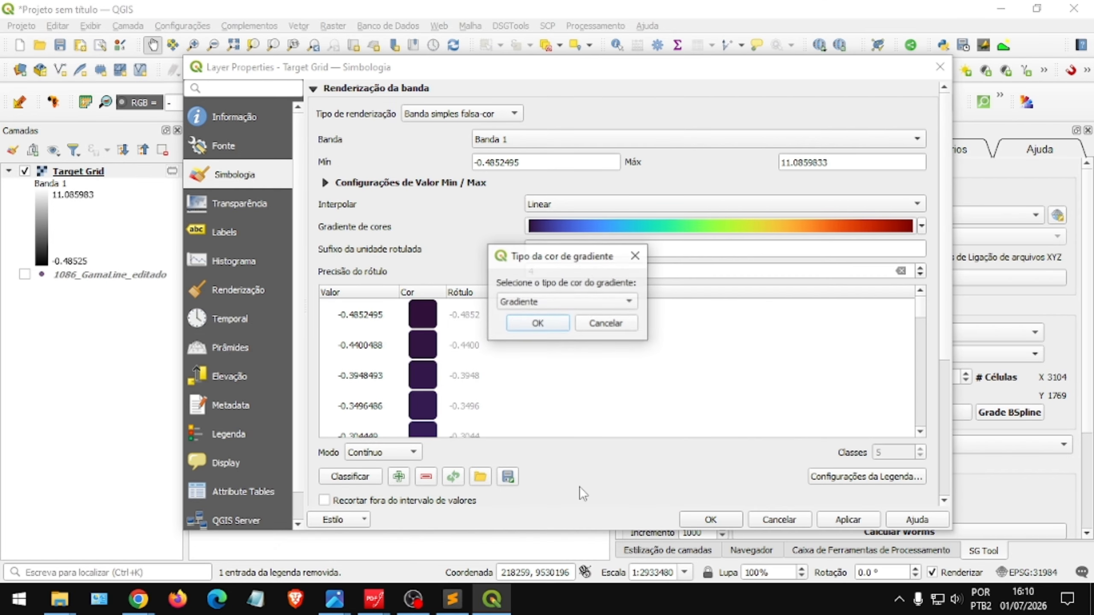
pyautogui.click(560, 304)
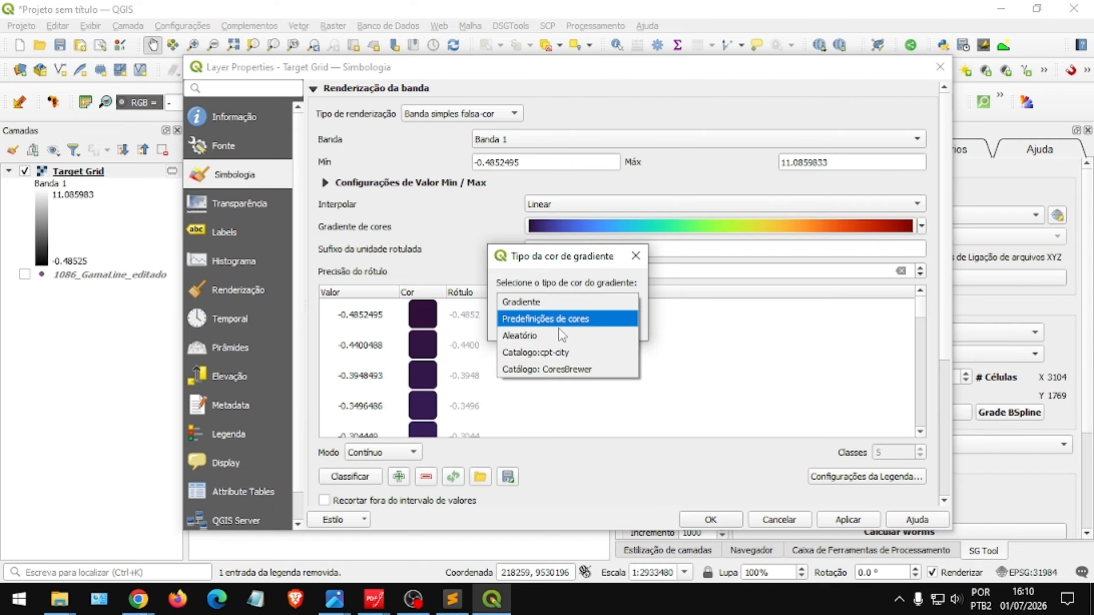
pyautogui.click(557, 352)
pyautogui.click(539, 324)
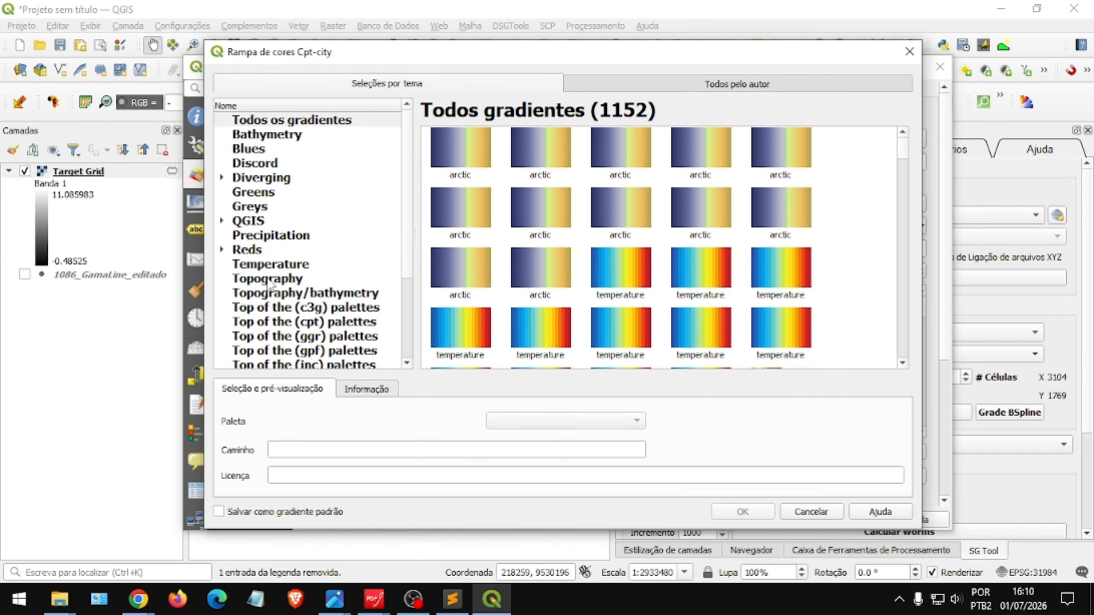
# Apply the temp-c ramp from the Temperature palettes to Target Grid and stretch the raster's contrast on the map.
pyautogui.click(265, 264)
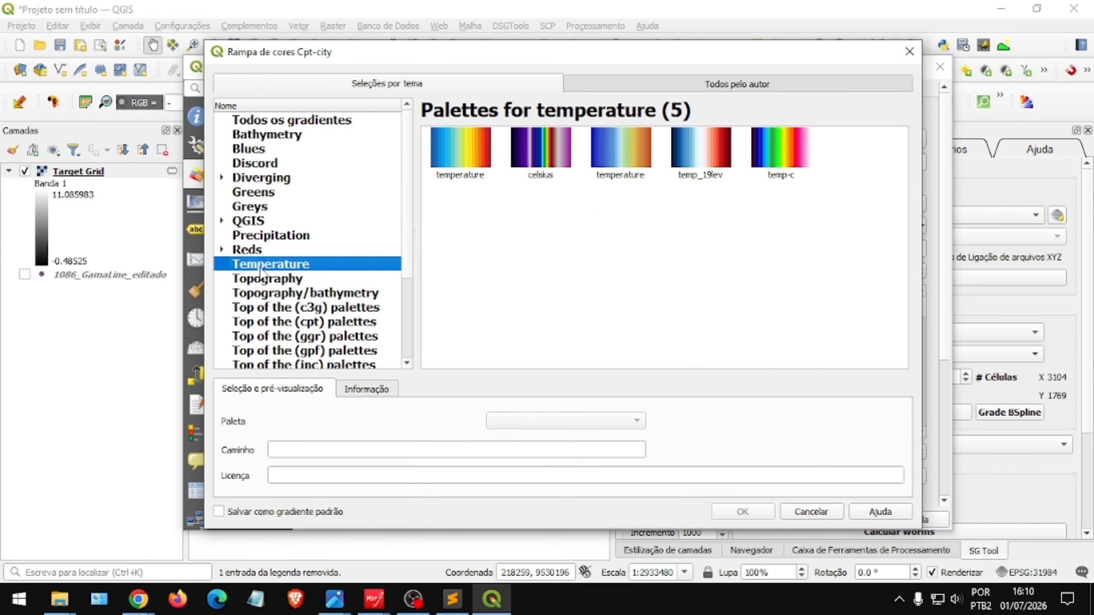
pyautogui.click(781, 159)
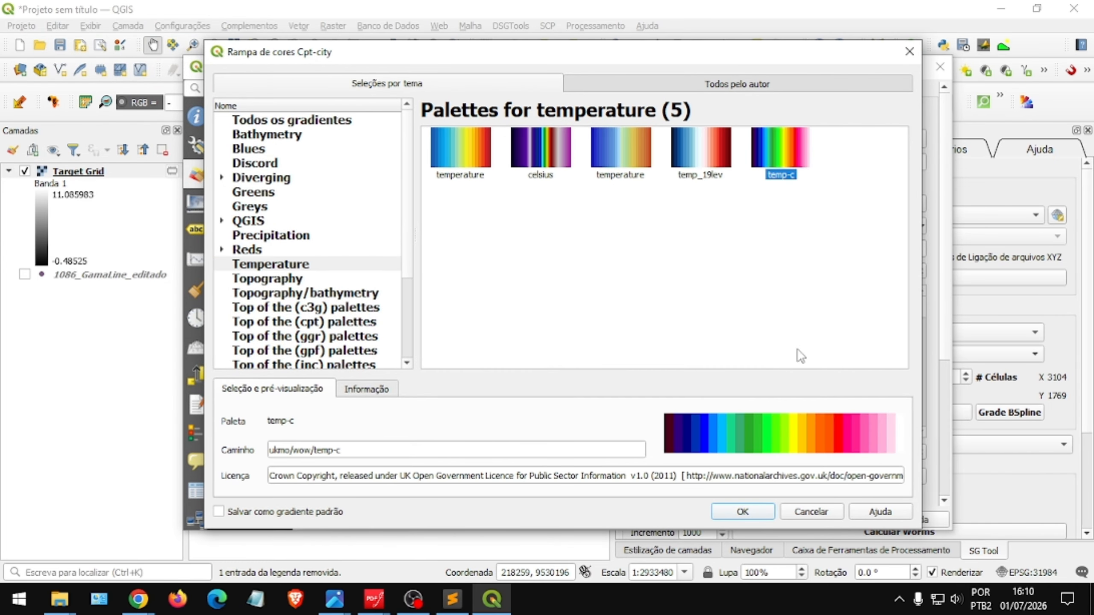
pyautogui.click(756, 513)
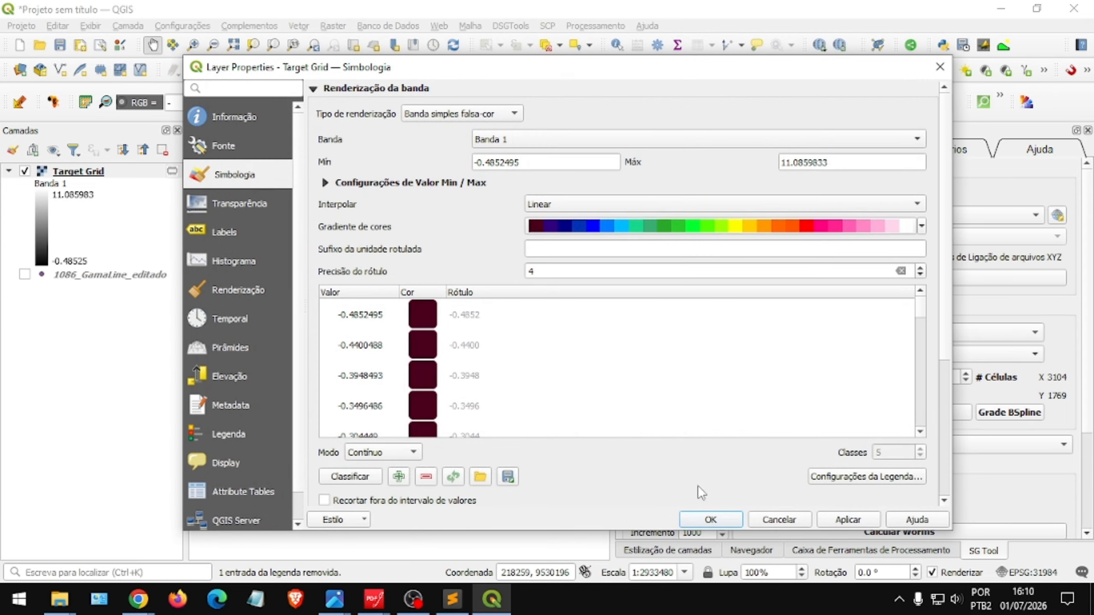
pyautogui.click(840, 521)
pyautogui.click(710, 520)
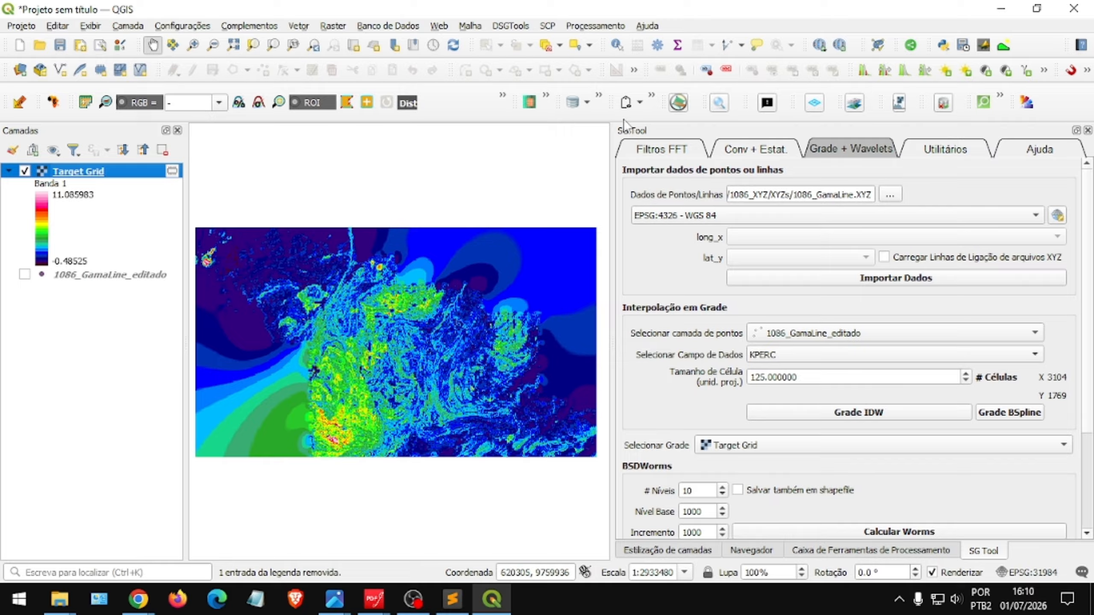
pyautogui.click(884, 71)
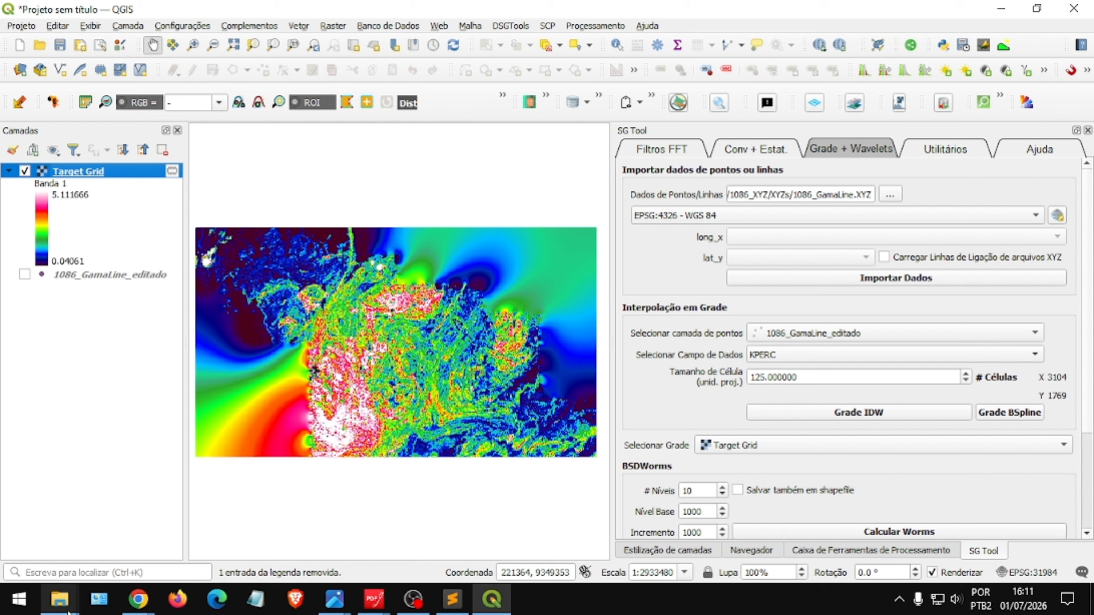
# Switch to File Explorer and open the zipfolder folder inside output (1) in Downloads.
pyautogui.moveTo(67, 610)
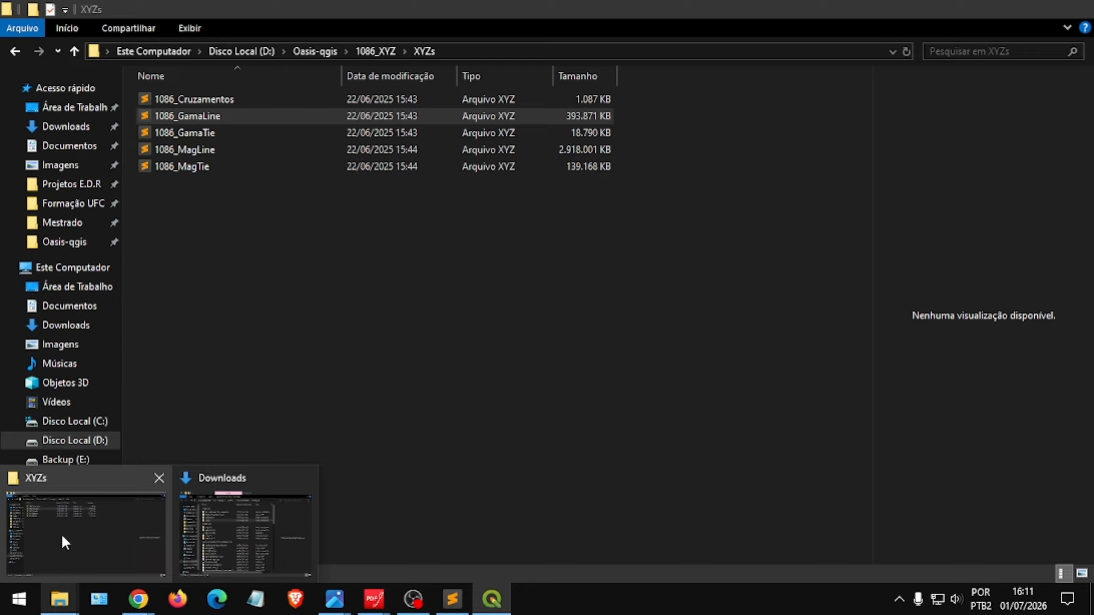
pyautogui.click(62, 533)
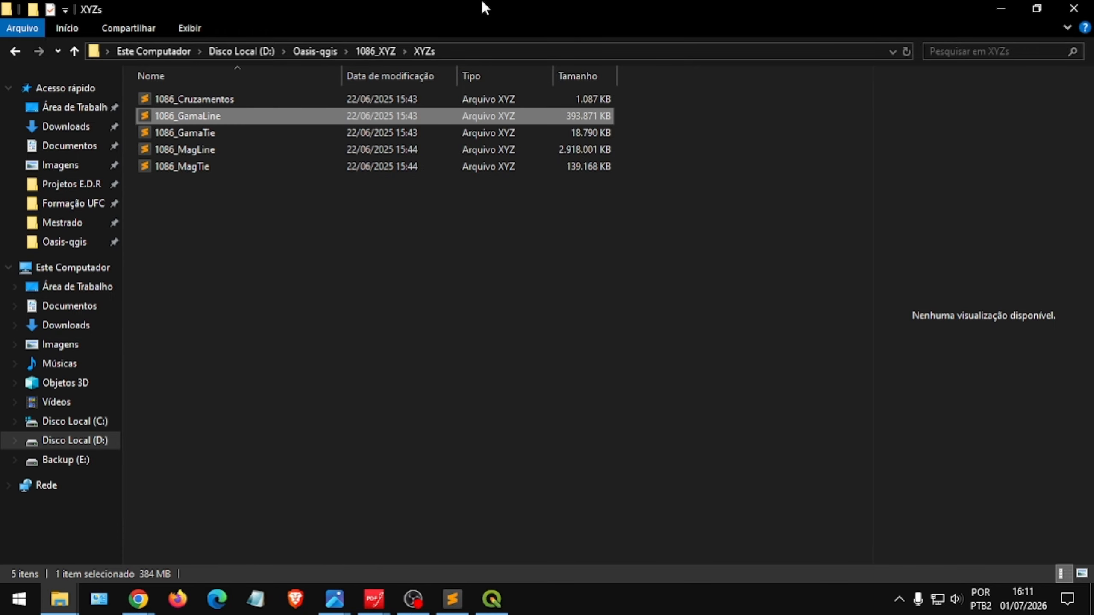
pyautogui.click(77, 128)
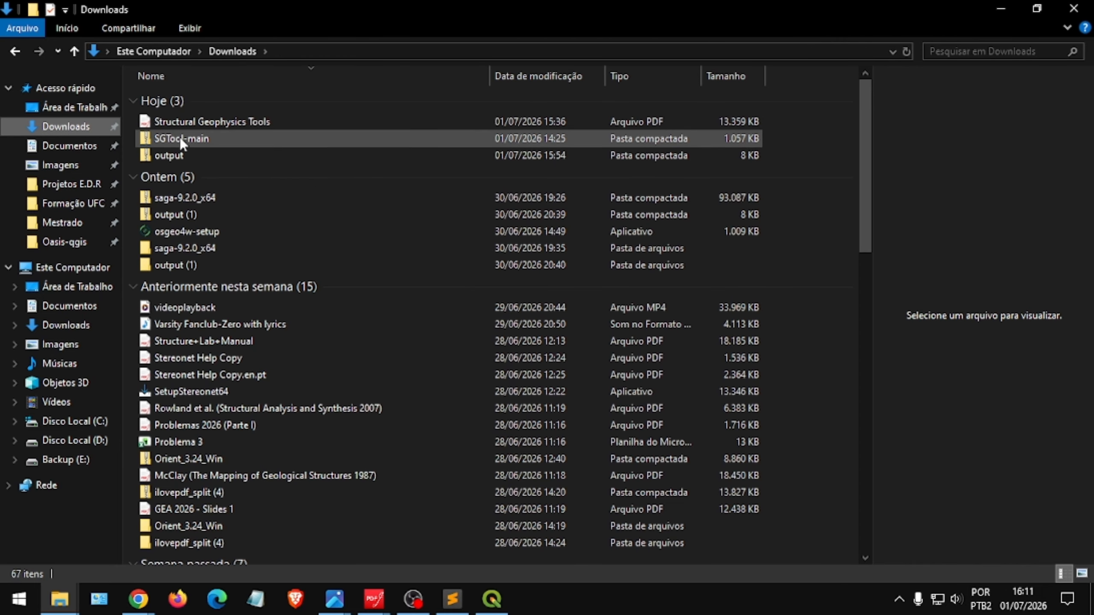
pyautogui.click(189, 270)
pyautogui.doubleClick(190, 270)
pyautogui.doubleClick(175, 101)
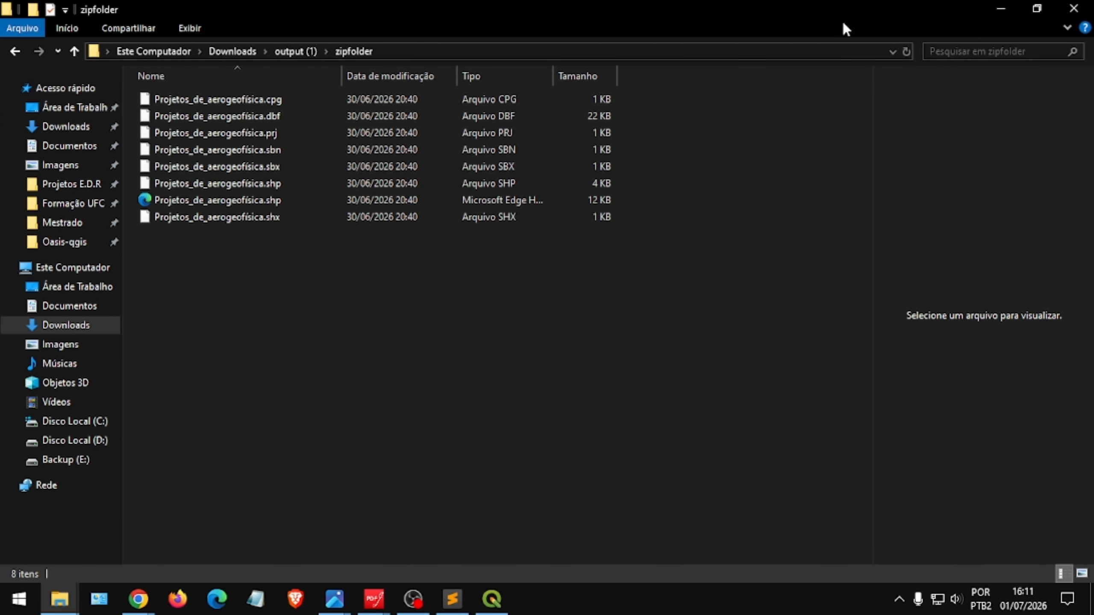
# Add the Projetos_de_aerogeofísica.shp shapefile from the zipfolder folder to the QGIS project as a layer.
pyautogui.click(1038, 9)
pyautogui.moveTo(520, 51); pyautogui.dragTo(626, 77)
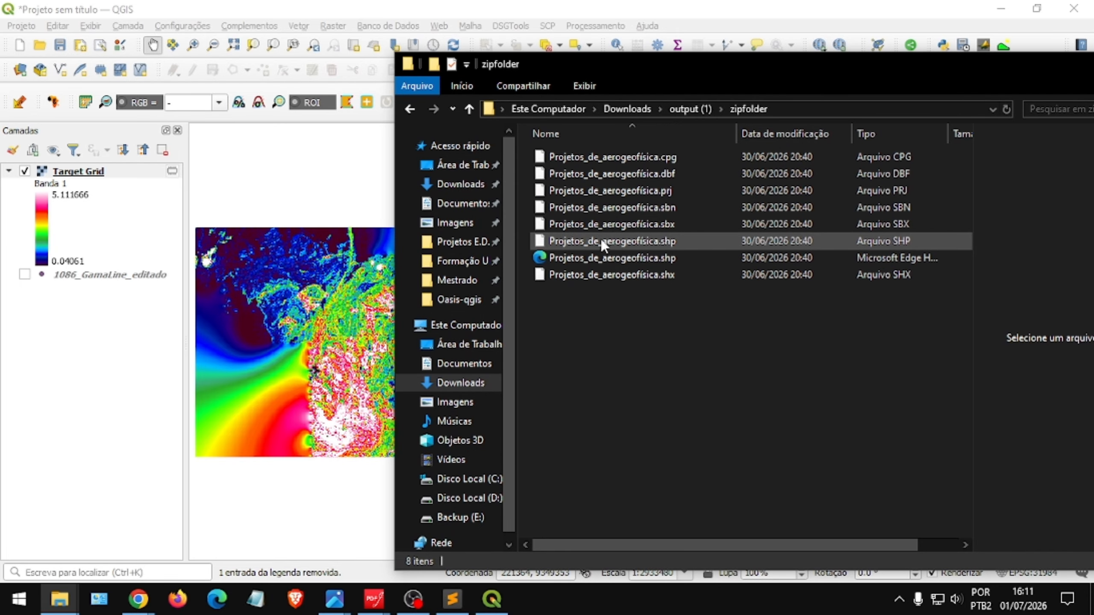
pyautogui.moveTo(625, 239); pyautogui.dragTo(264, 368)
pyautogui.moveTo(997, 78); pyautogui.dragTo(670, 82)
pyautogui.click(778, 73)
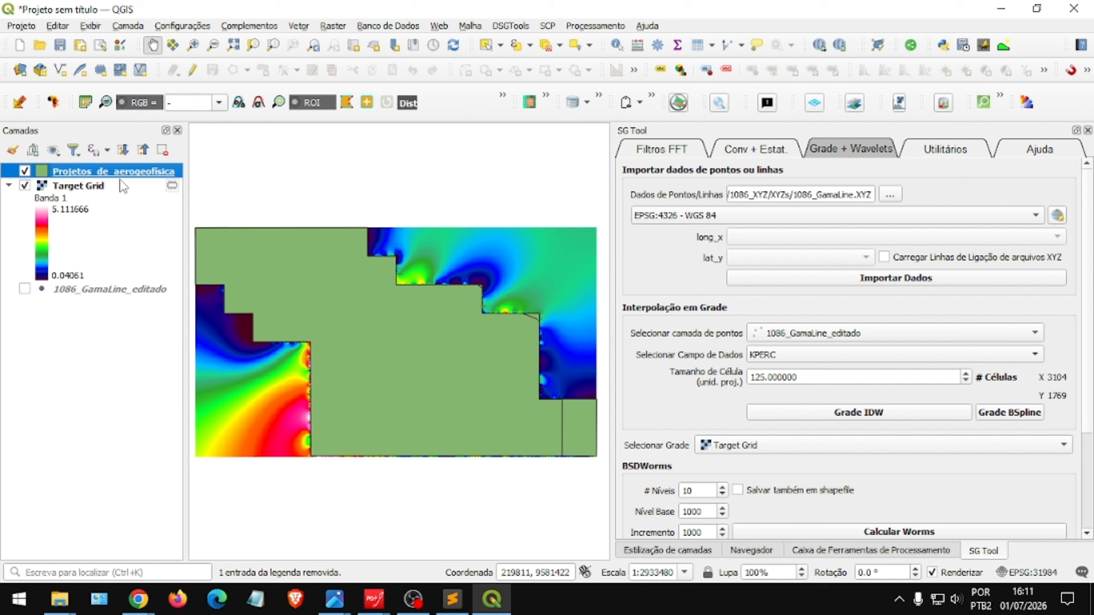
# Set up Recortar raster pela camada de máscara for Target Grid with Projetos_de_aerogeofísica as the mask layer.
pyautogui.click(95, 188)
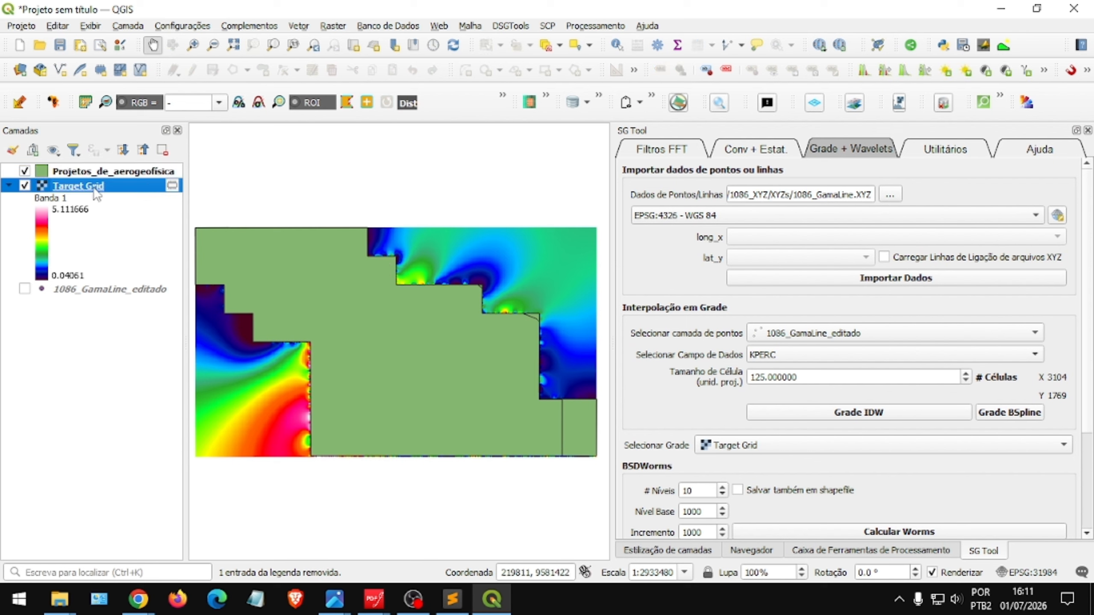
pyautogui.click(327, 28)
pyautogui.moveTo(424, 125)
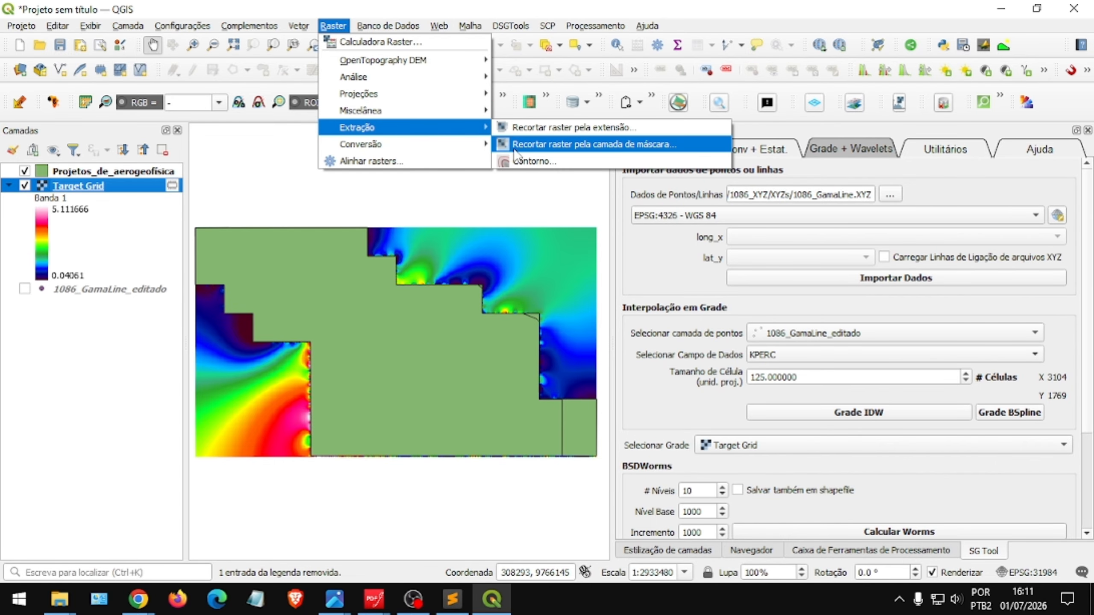
pyautogui.click(586, 152)
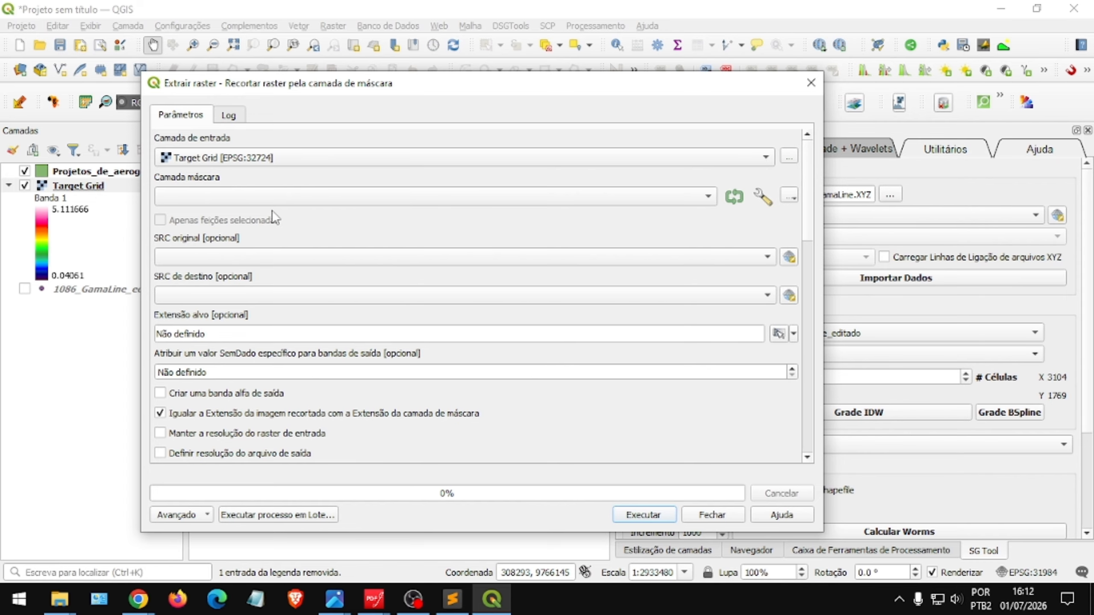
pyautogui.click(460, 202)
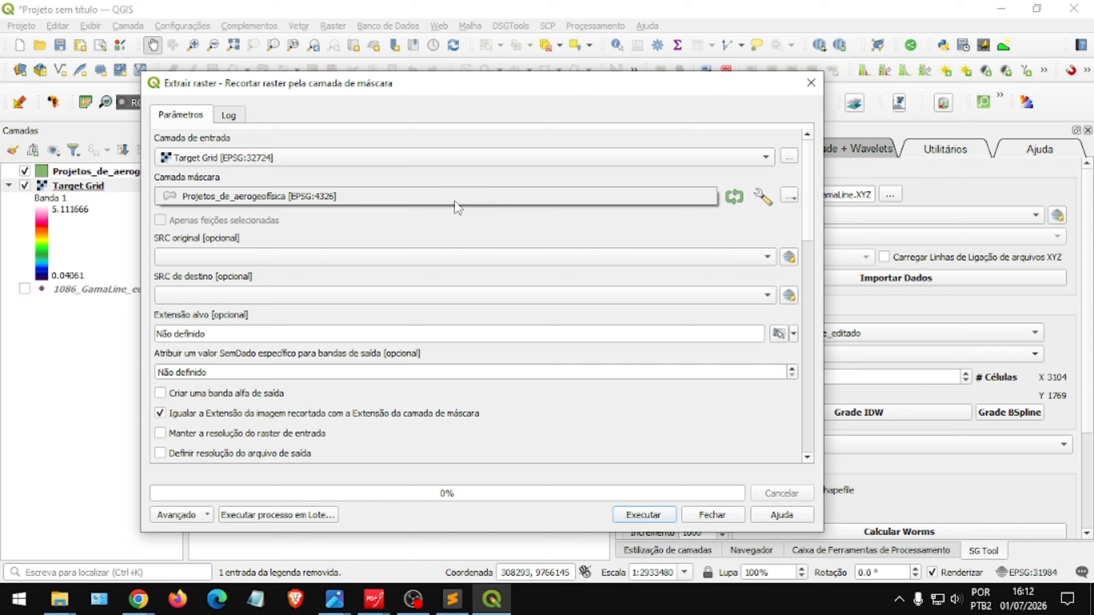
pyautogui.click(409, 198)
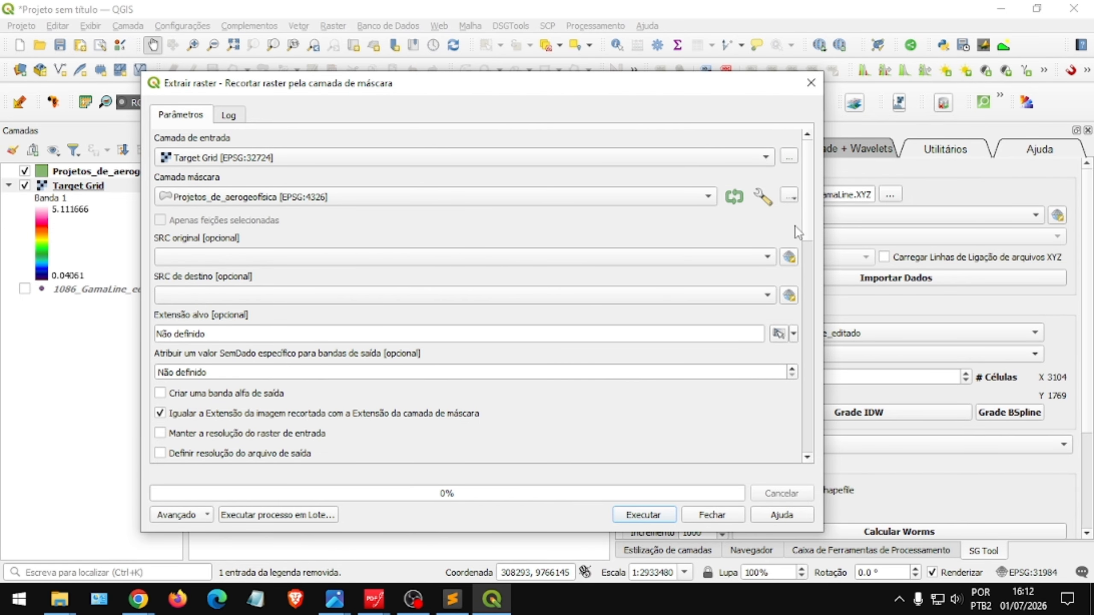
# Set the clip's target CRS to EPSG:31984 - SIRGAS 2000 / UTM zone 24S, leaving the target extent undefined.
pyautogui.scroll(-3, 808, 224)
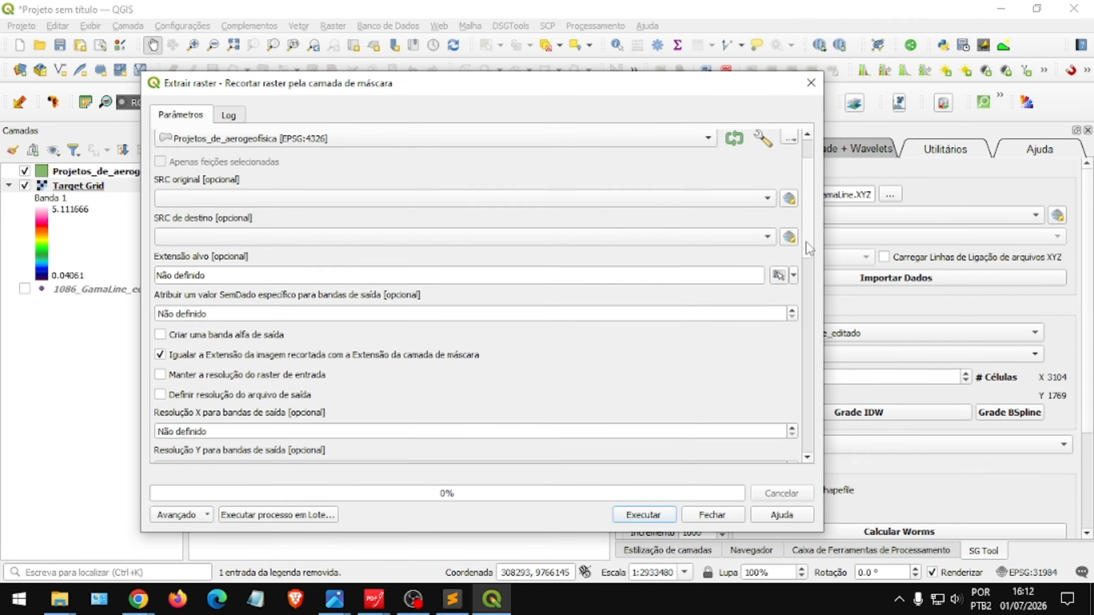
pyautogui.moveTo(806, 241)
pyautogui.mouseDown()
pyautogui.moveTo(805, 277)
pyautogui.moveTo(806, 226)
pyautogui.mouseUp()
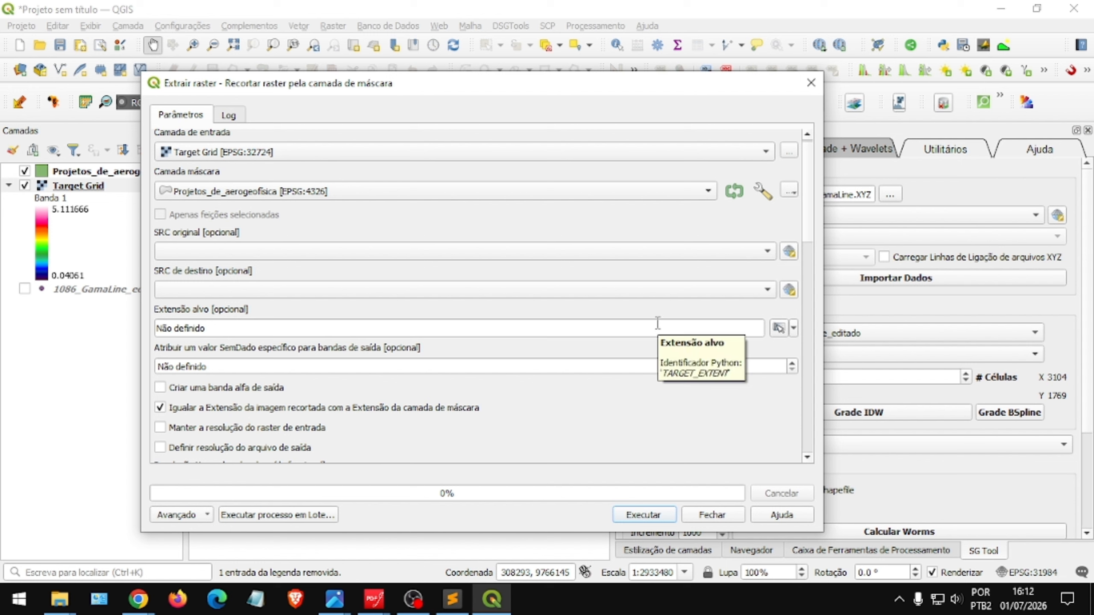
pyautogui.click(766, 298)
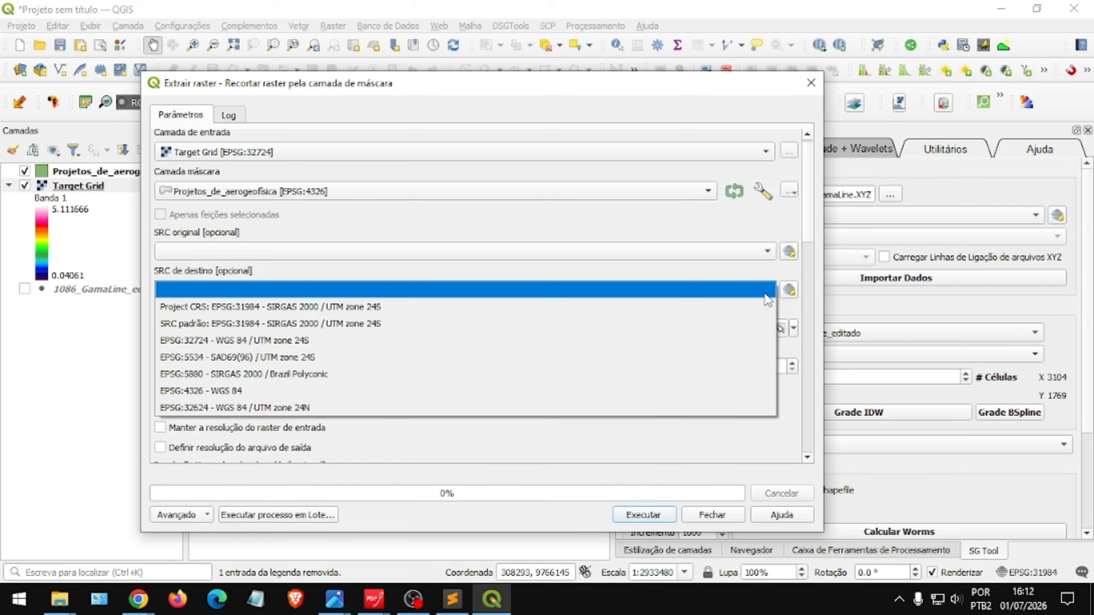
pyautogui.click(335, 328)
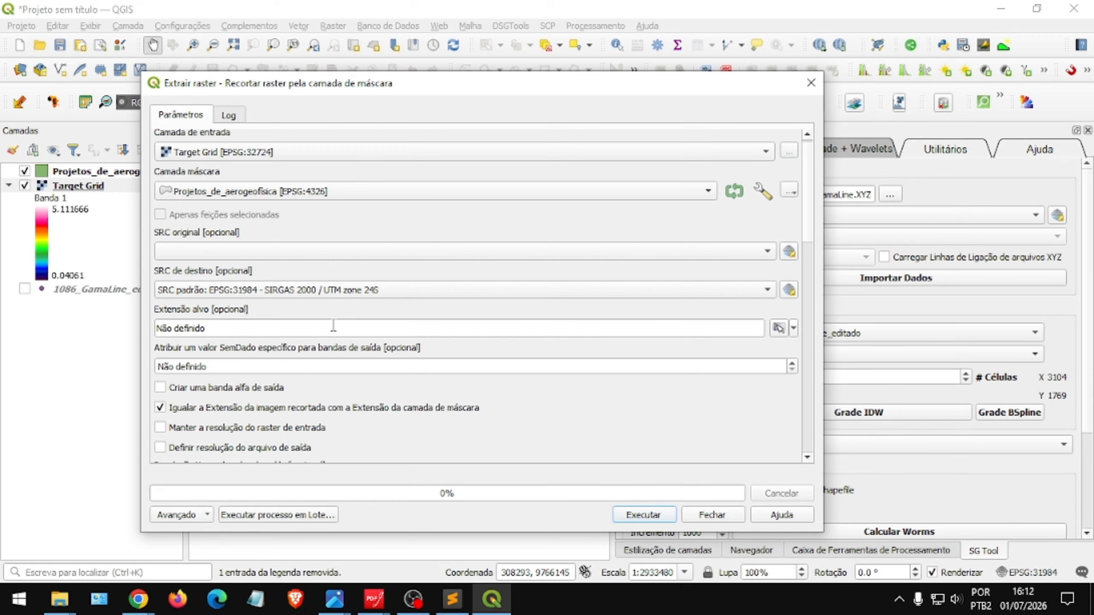
pyautogui.click(226, 328)
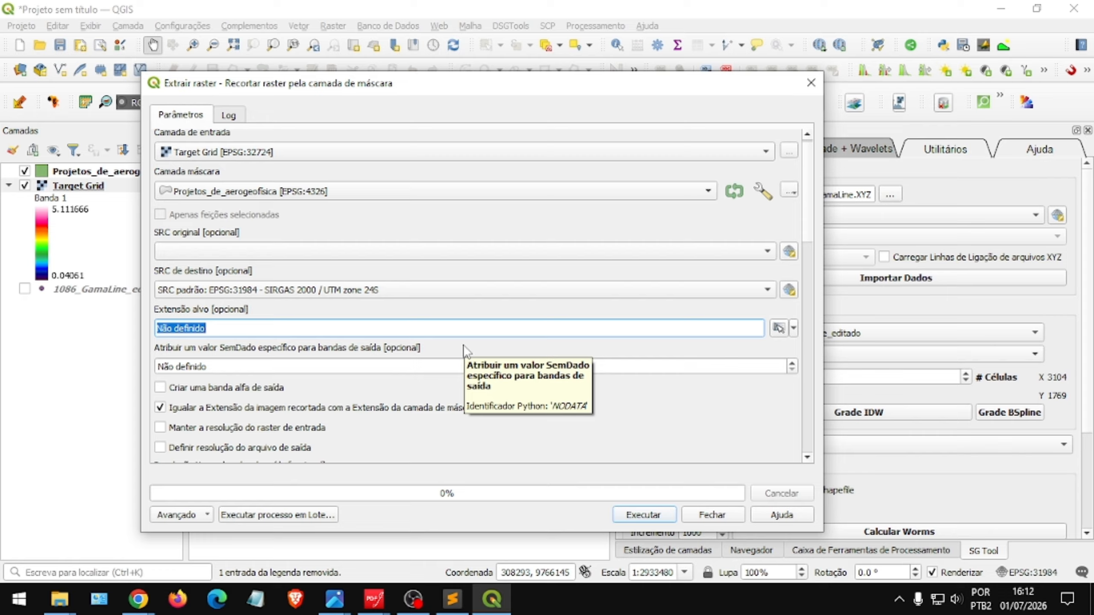
pyautogui.click(718, 350)
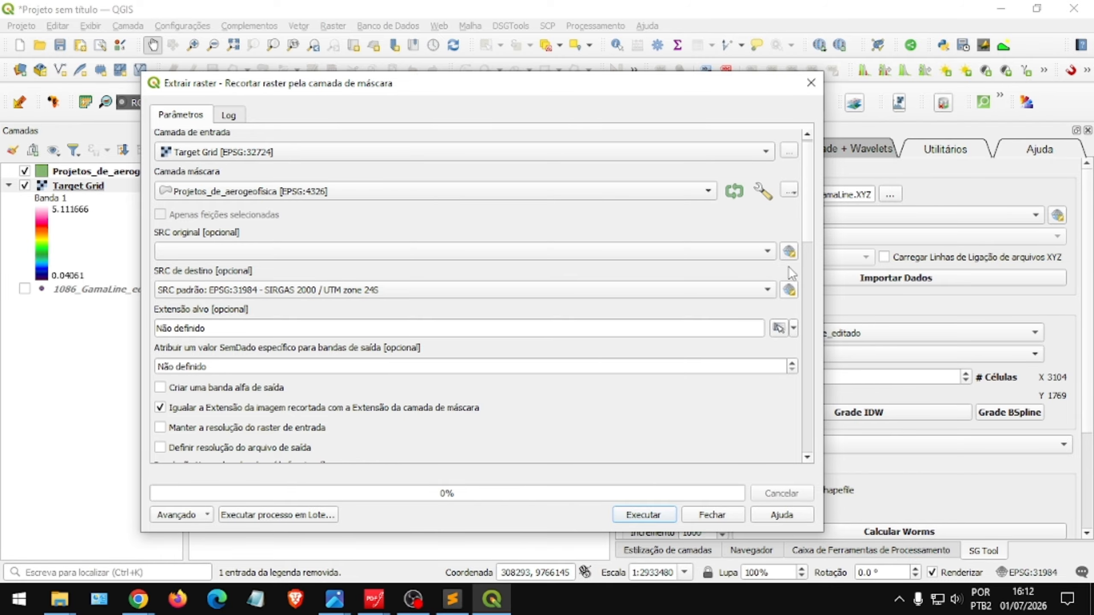
# Run the raster clip with the output saved to a temporary file, and close the dialog.
pyautogui.moveTo(809, 233); pyautogui.dragTo(812, 452)
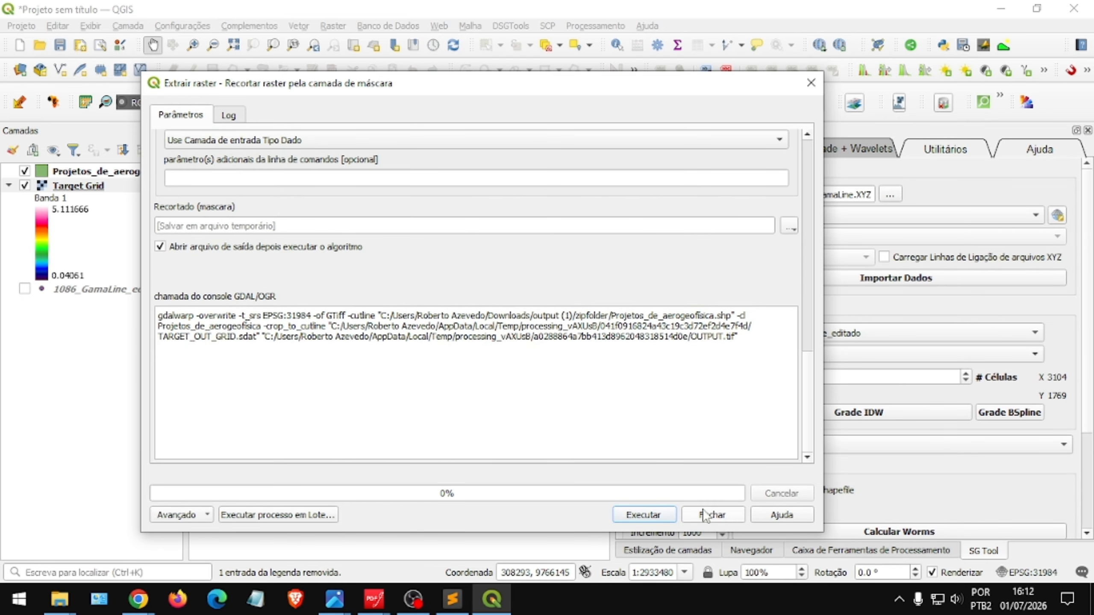
pyautogui.click(635, 516)
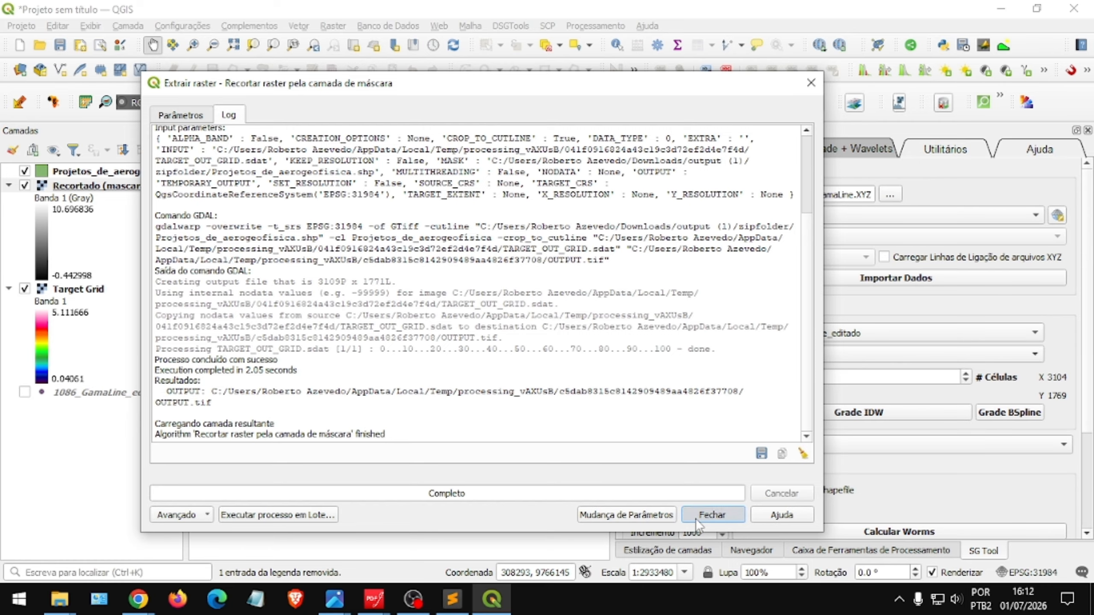
pyautogui.click(706, 516)
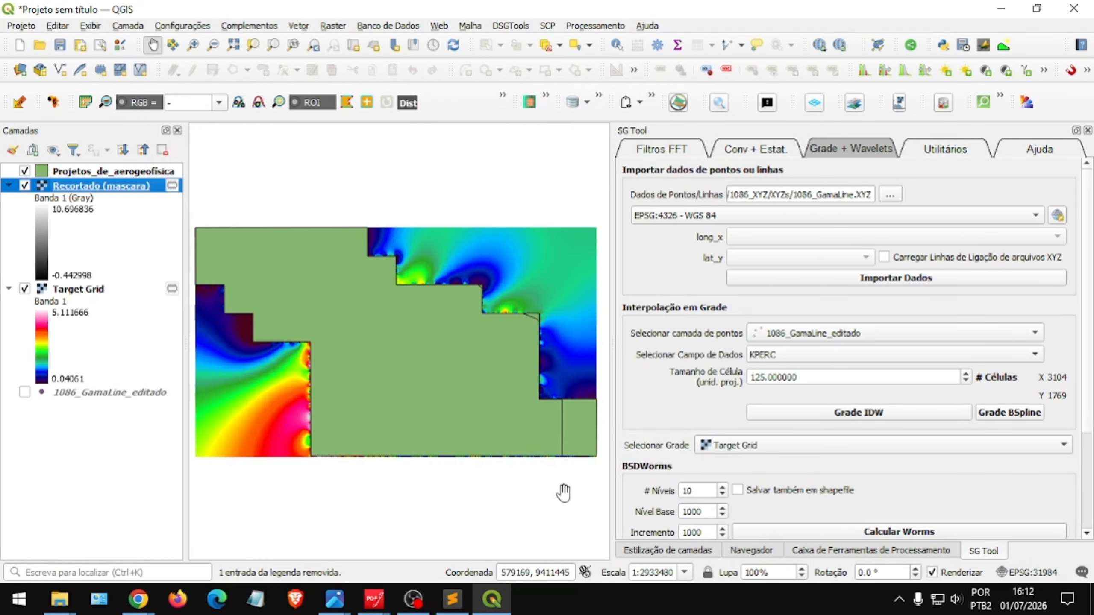
# Hide the Target Grid and Projetos_de_aerogeofísica layers and inspect the clipped raster Recortado (mascara) on the map.
pyautogui.click(25, 289)
pyautogui.click(25, 171)
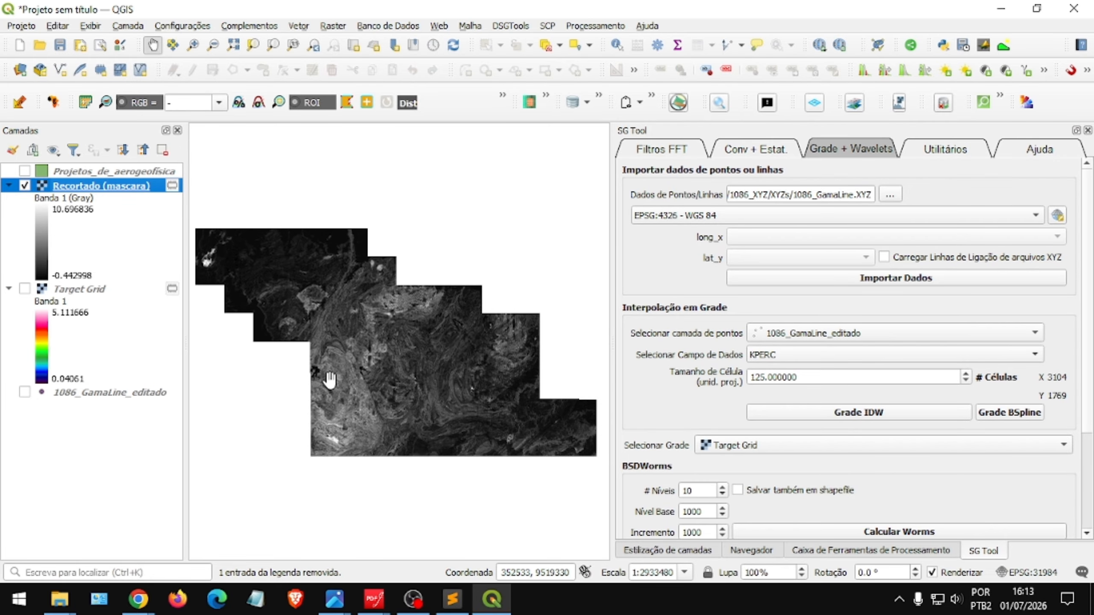
pyautogui.moveTo(269, 364); pyautogui.dragTo(272, 369)
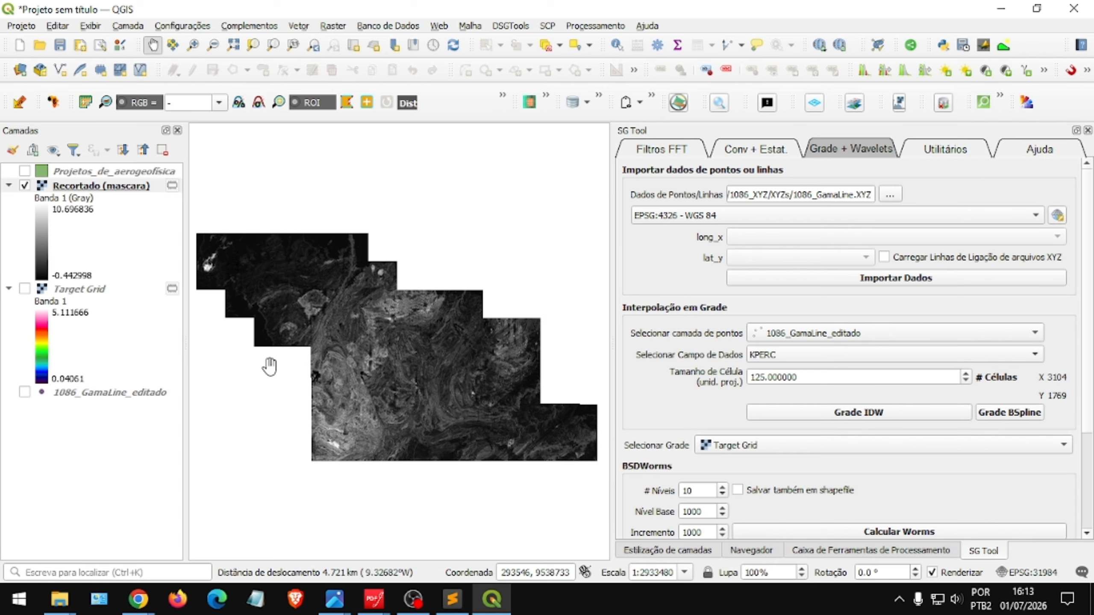
pyautogui.scroll(-2, 325, 339)
pyautogui.scroll(2, 324, 338)
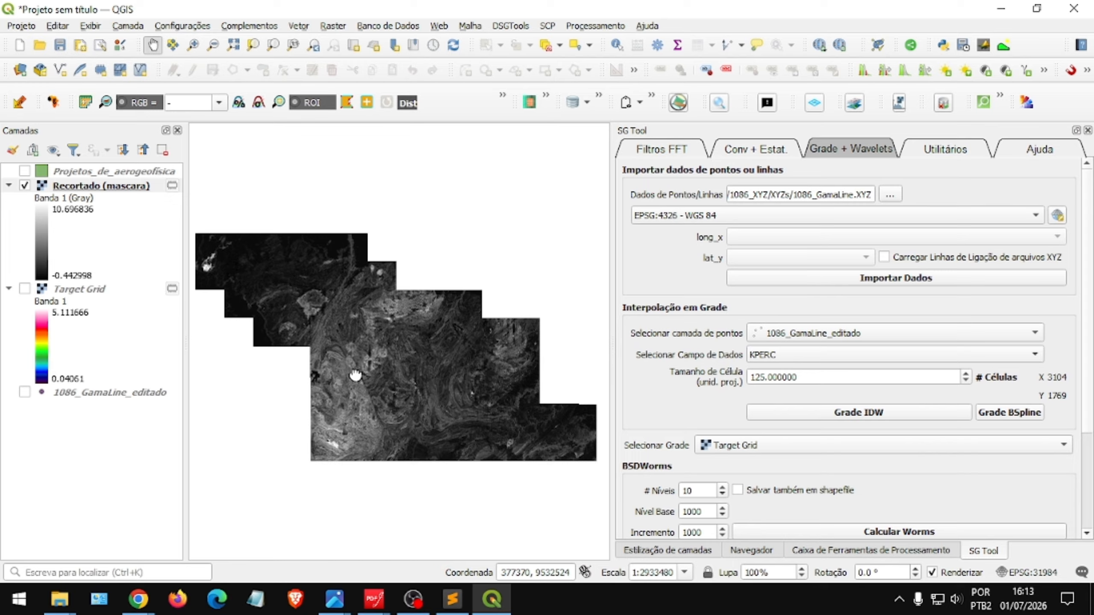
pyautogui.moveTo(358, 374); pyautogui.dragTo(359, 356)
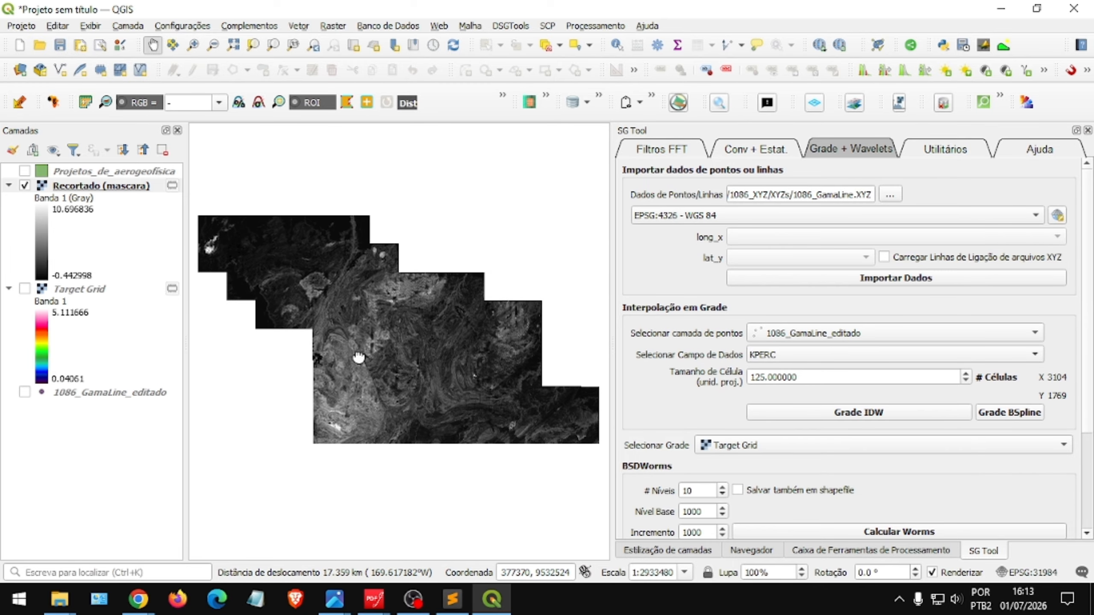
# Set the symbology rendering type of the Recortado (mascara) raster to Banda simples falsa-cor.
pyautogui.click(92, 188)
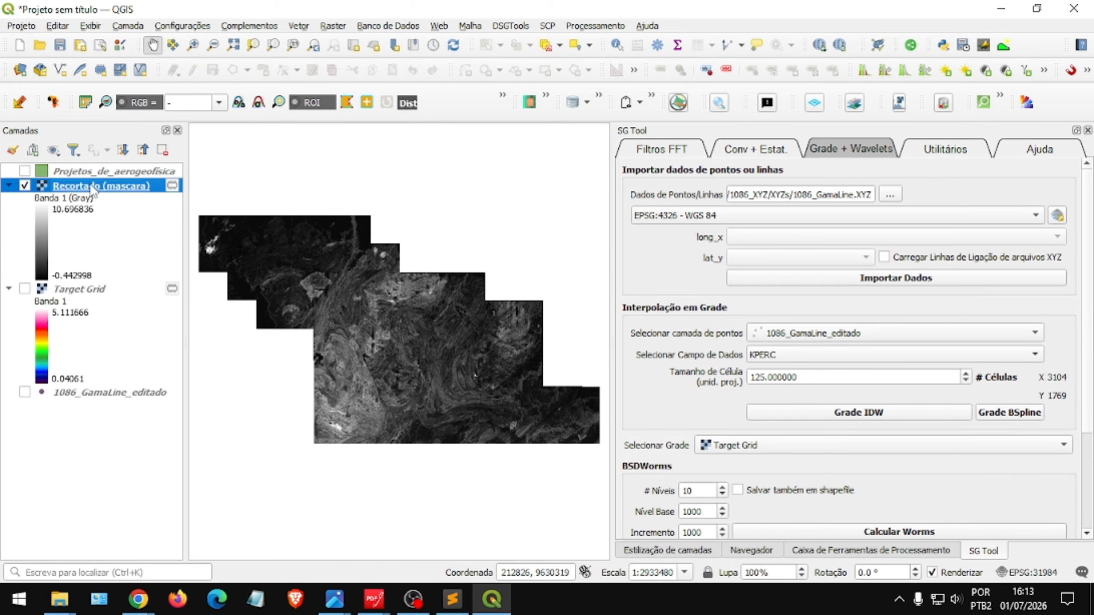
pyautogui.doubleClick(92, 190)
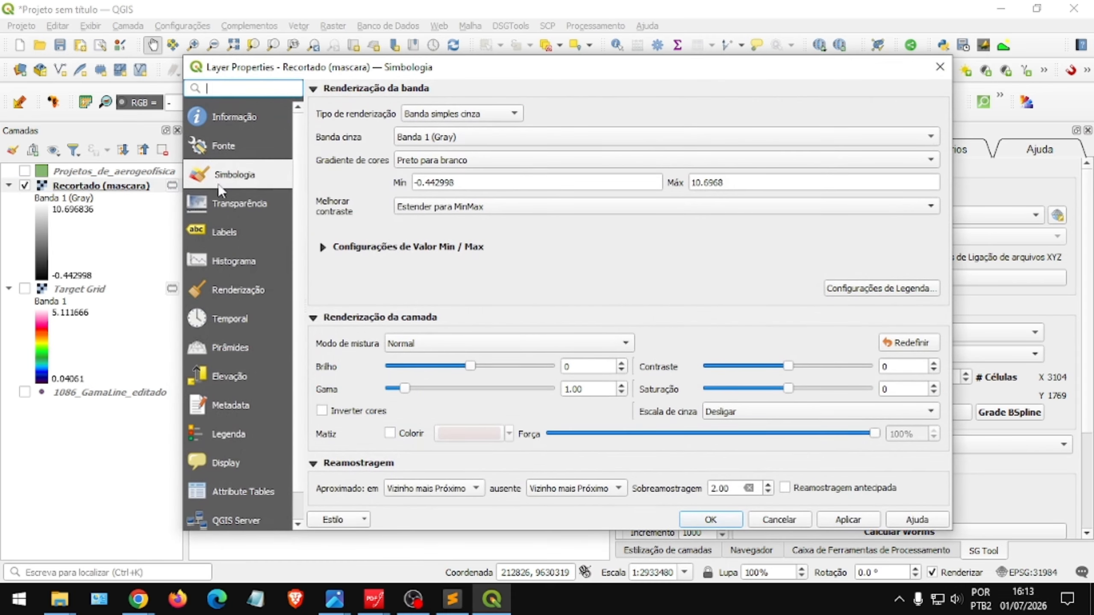
pyautogui.click(491, 113)
pyautogui.click(491, 131)
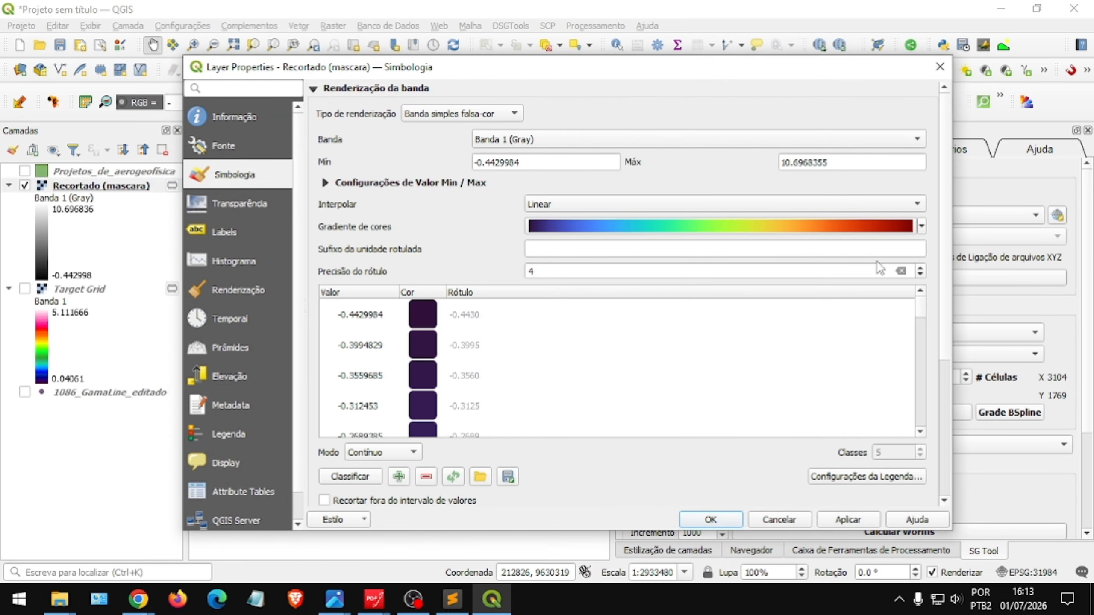
# Assign the temp-c palette from the cpt-city catalogue's Temperature theme as the clipped raster's colour gradient and apply the style.
pyautogui.click(923, 226)
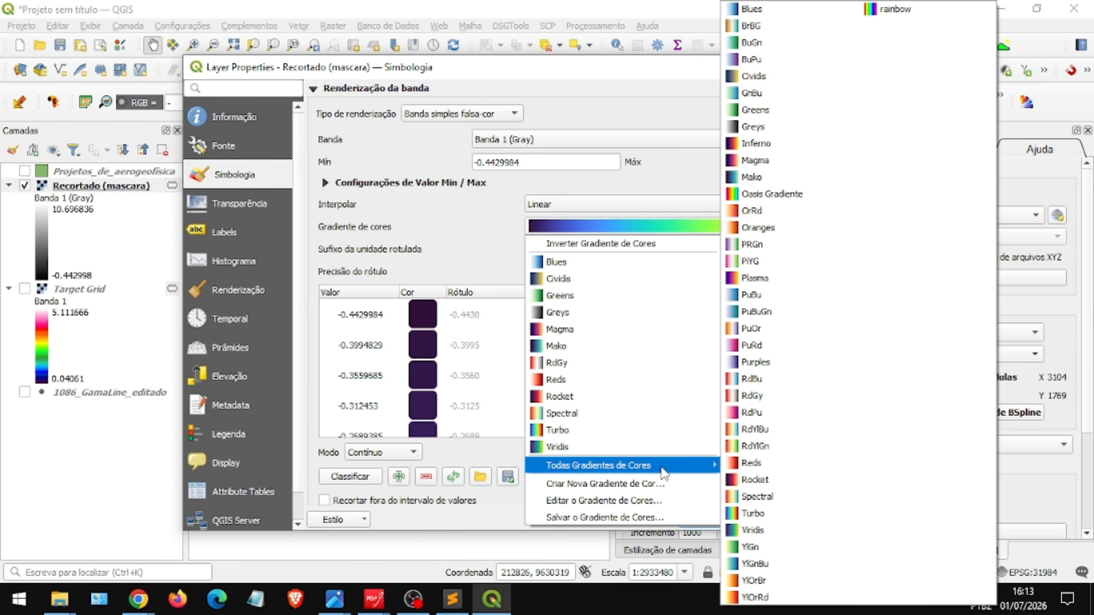
pyautogui.click(650, 483)
pyautogui.click(594, 302)
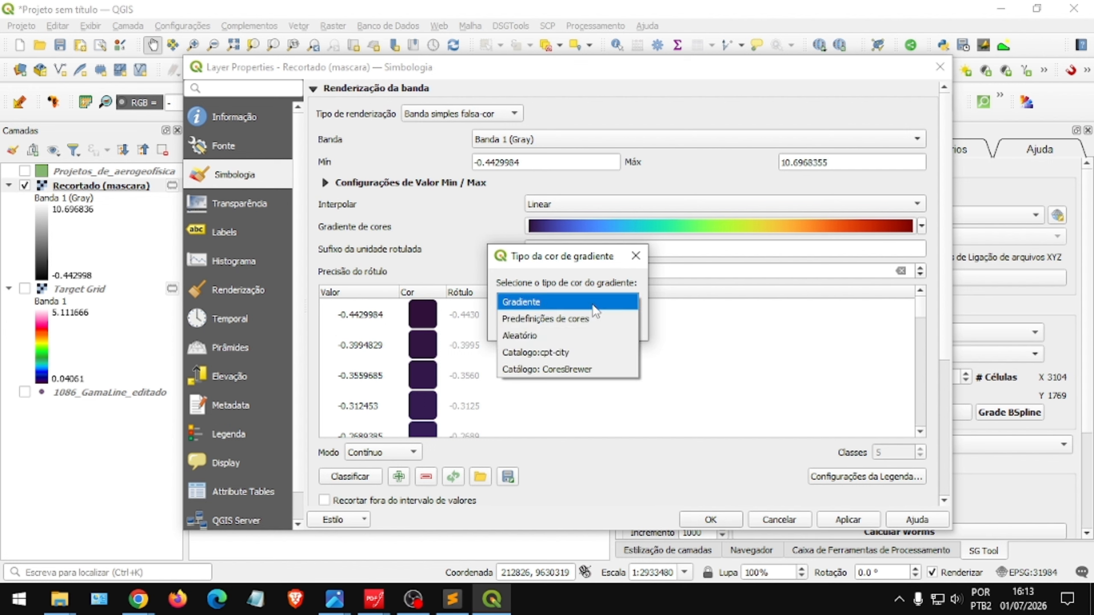
pyautogui.click(568, 349)
pyautogui.click(550, 324)
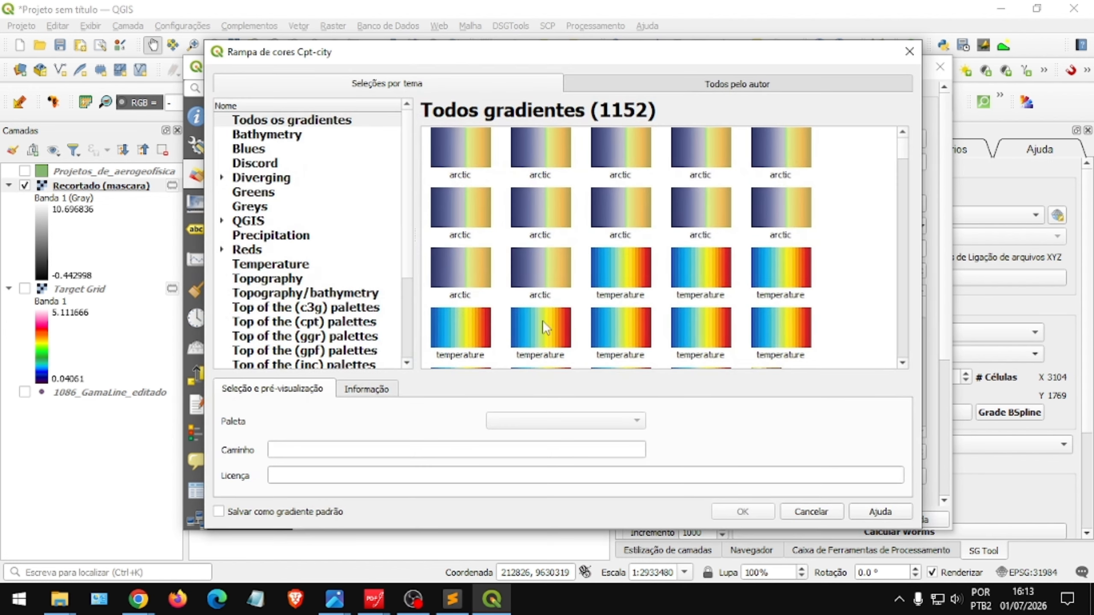
pyautogui.click(271, 264)
pyautogui.click(771, 159)
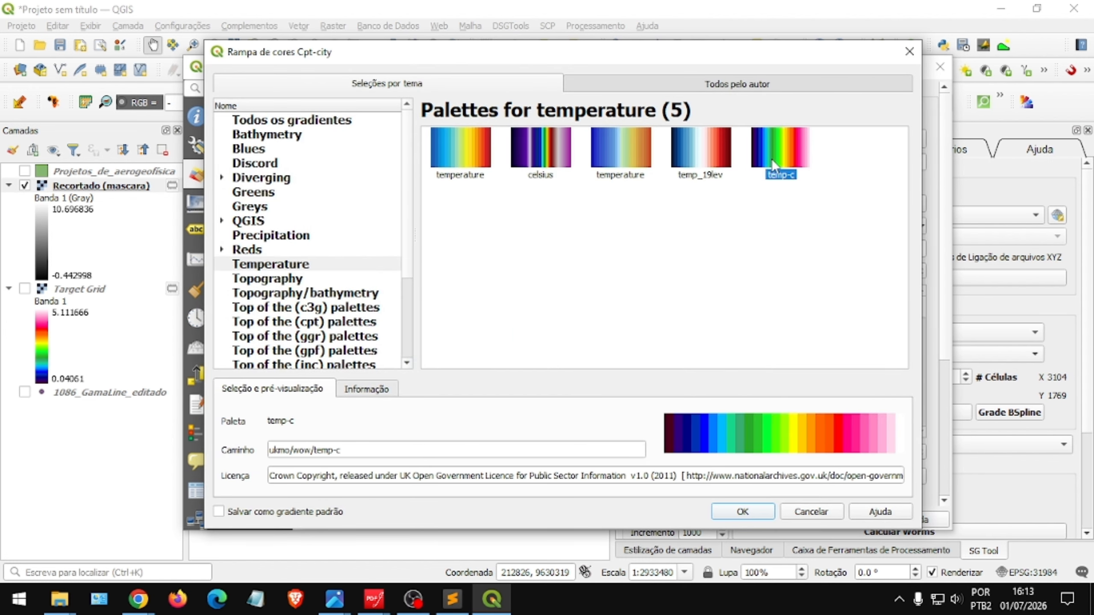
pyautogui.click(760, 511)
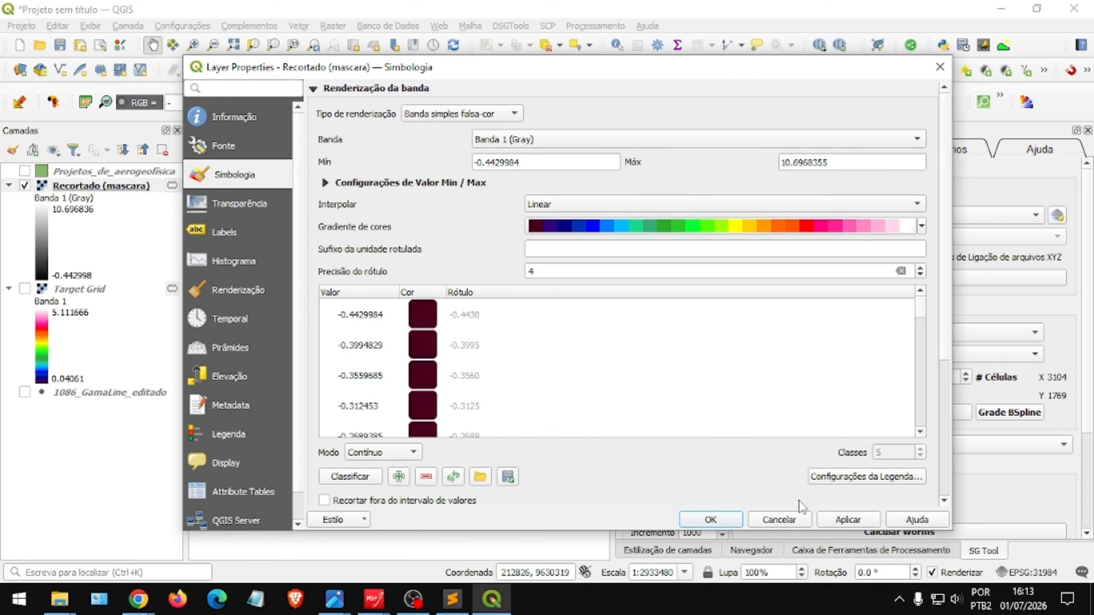
pyautogui.click(847, 520)
pyautogui.click(722, 519)
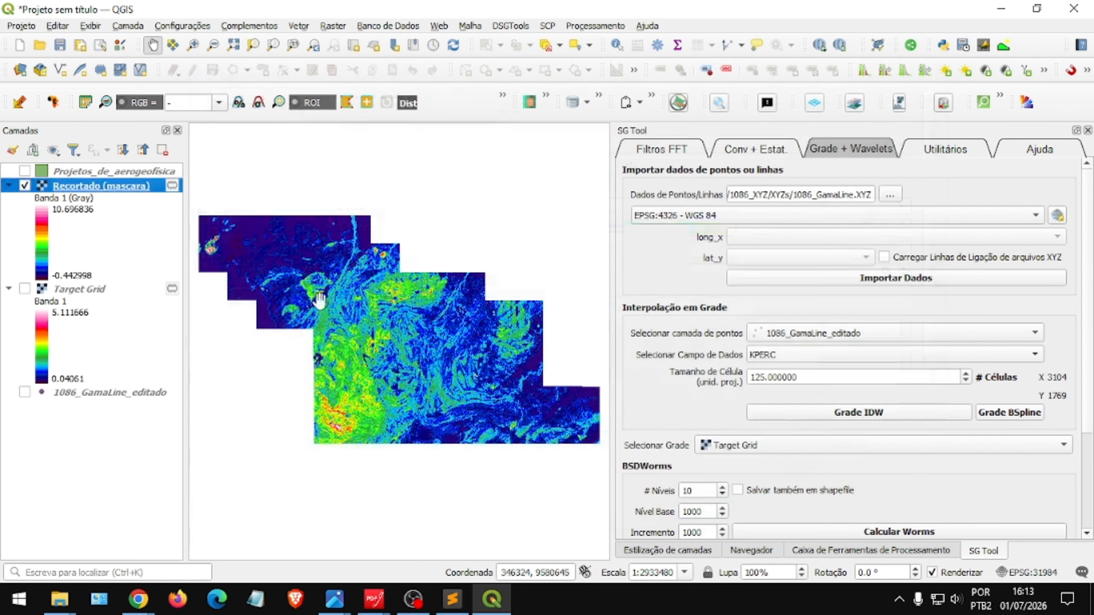
pyautogui.click(886, 73)
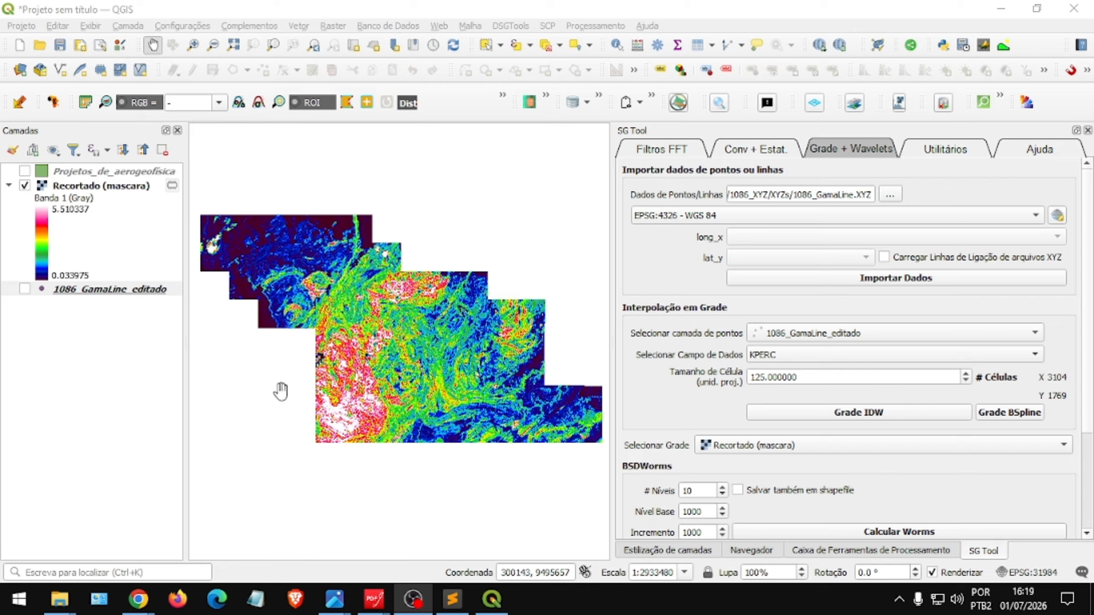
pyautogui.moveTo(281, 390); pyautogui.dragTo(279, 389)
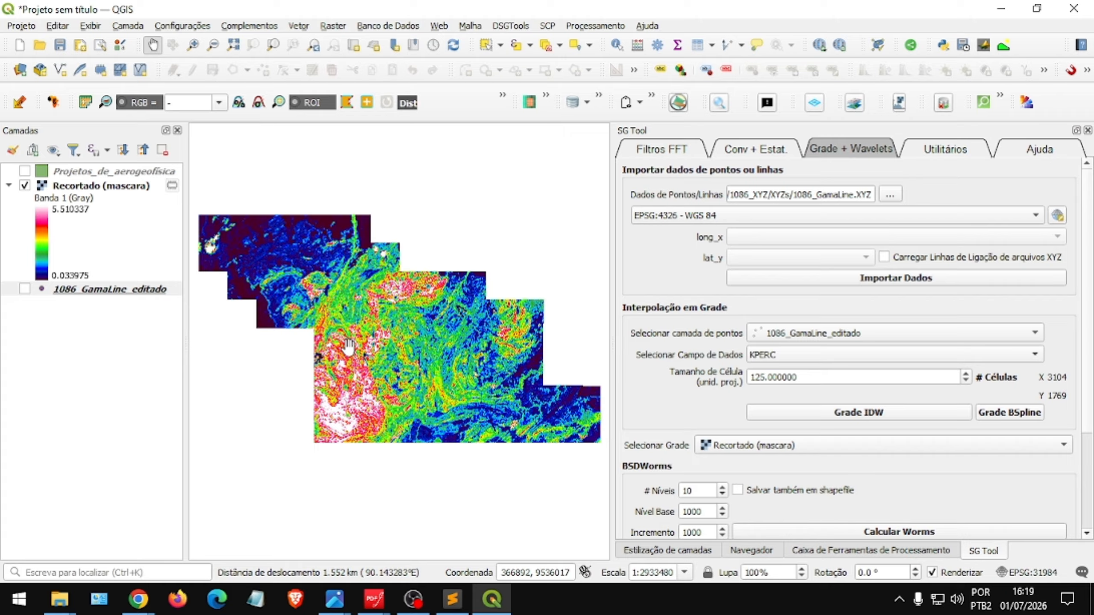
pyautogui.moveTo(439, 243); pyautogui.dragTo(437, 243)
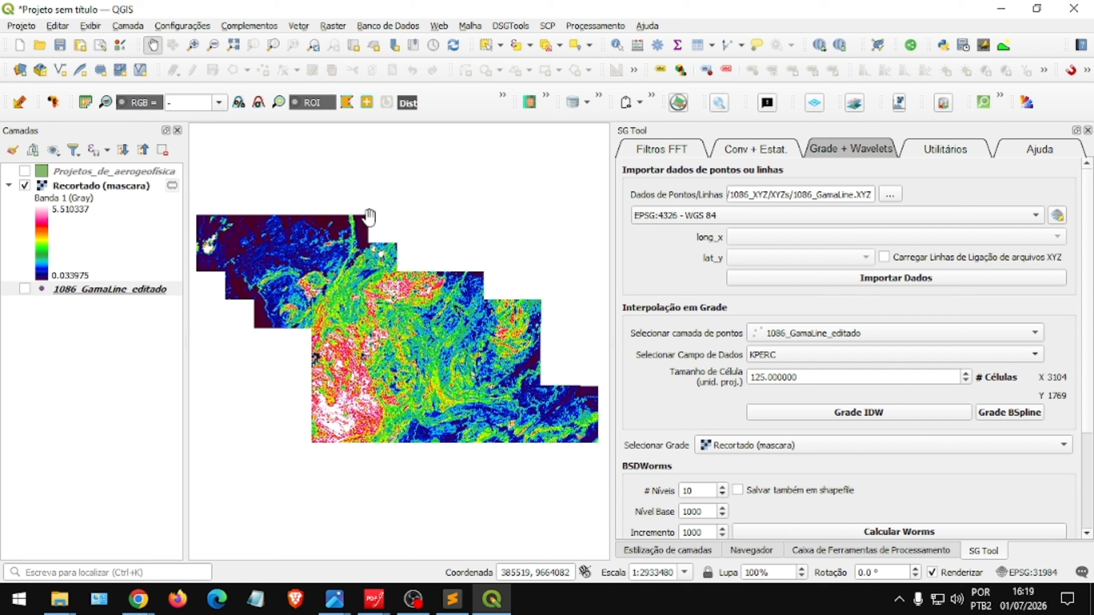
pyautogui.moveTo(439, 225); pyautogui.dragTo(441, 225)
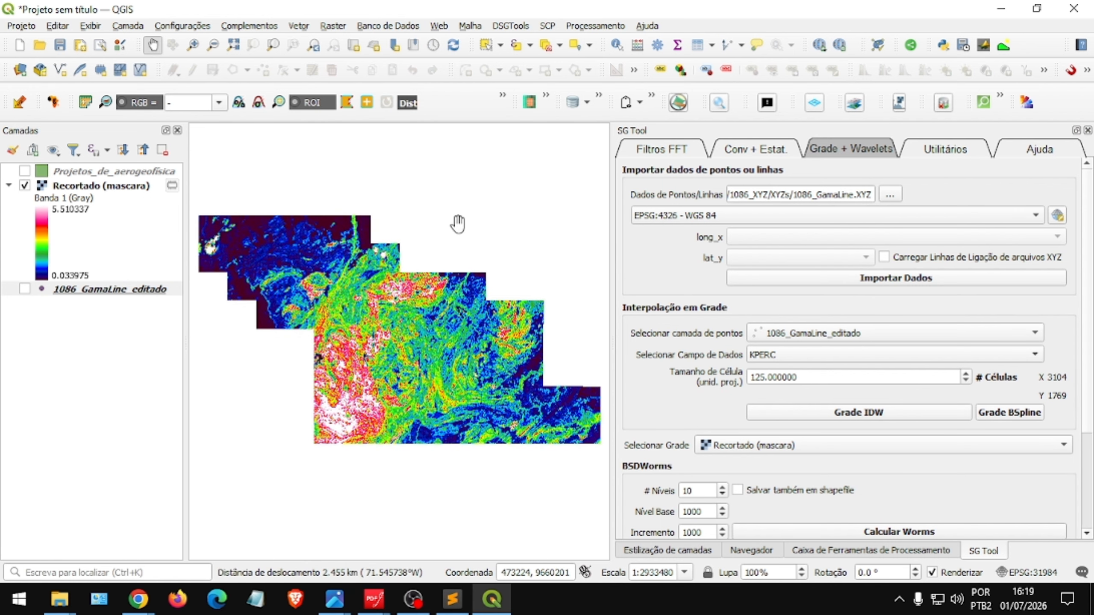